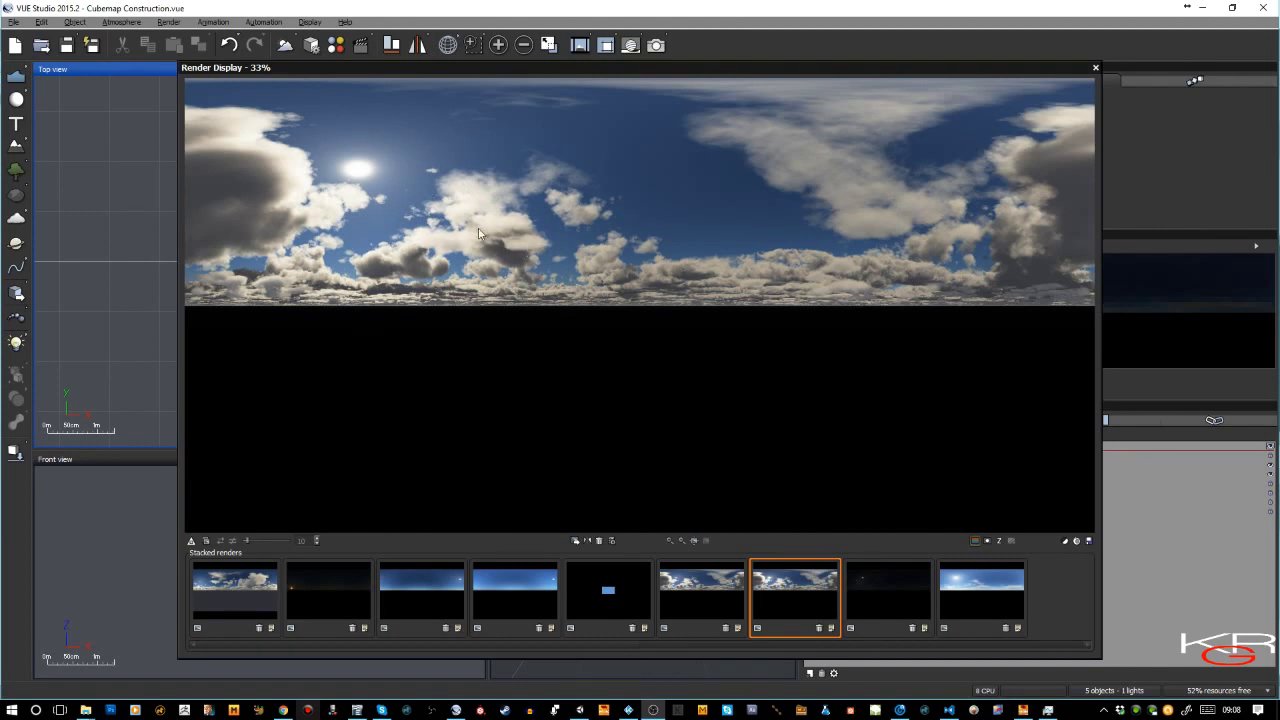
Raise the cloudy-sky render's Film exposure to +1 in Post Render Options.
left_click(1065, 545)
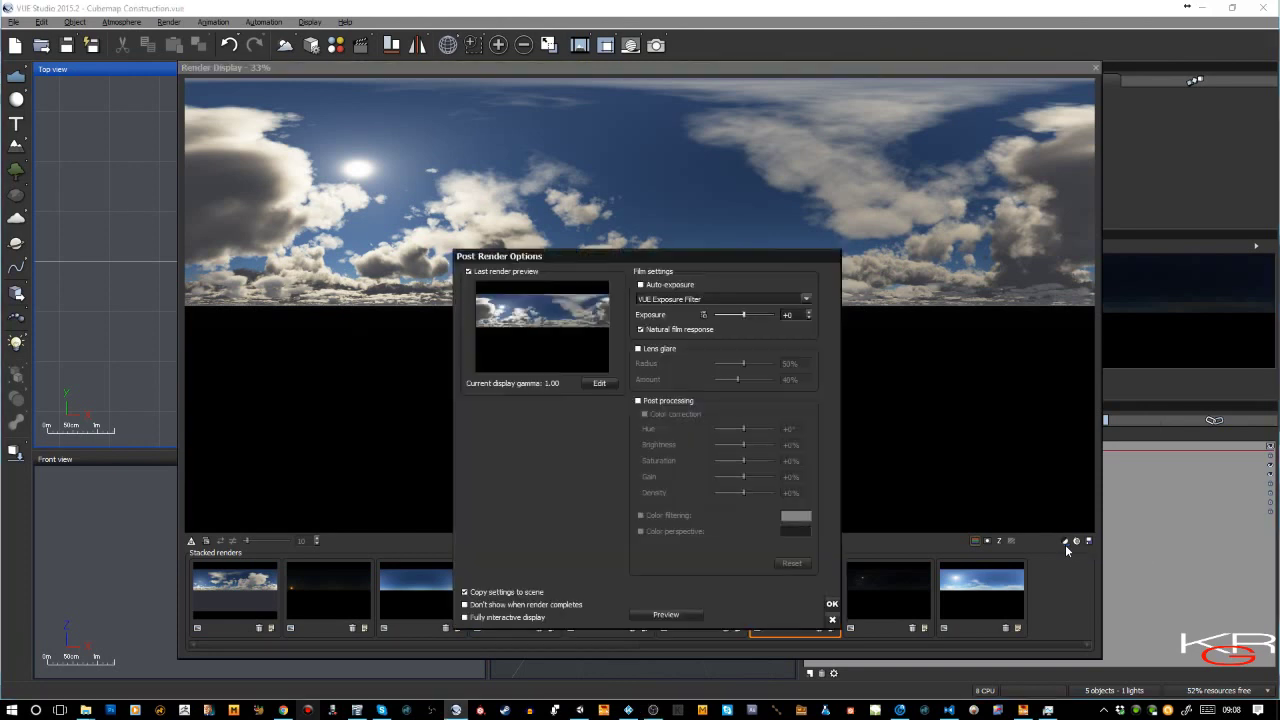
left_click(789, 315)
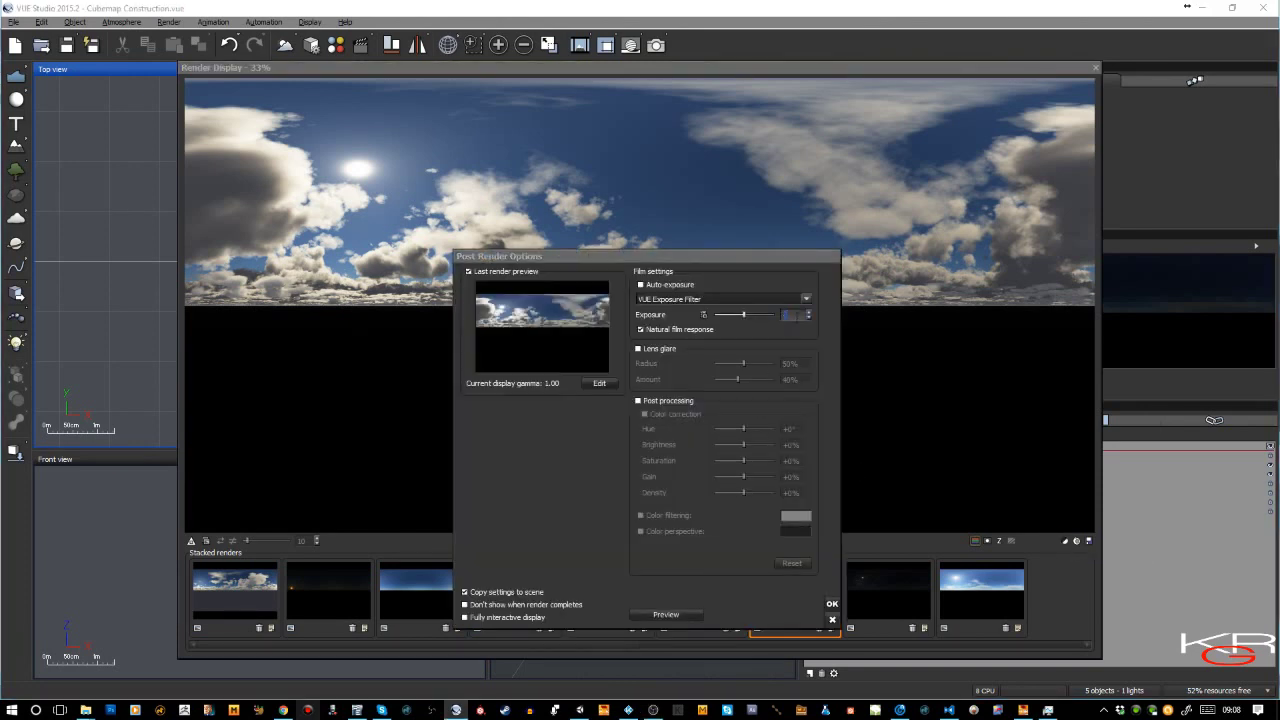
type("1")
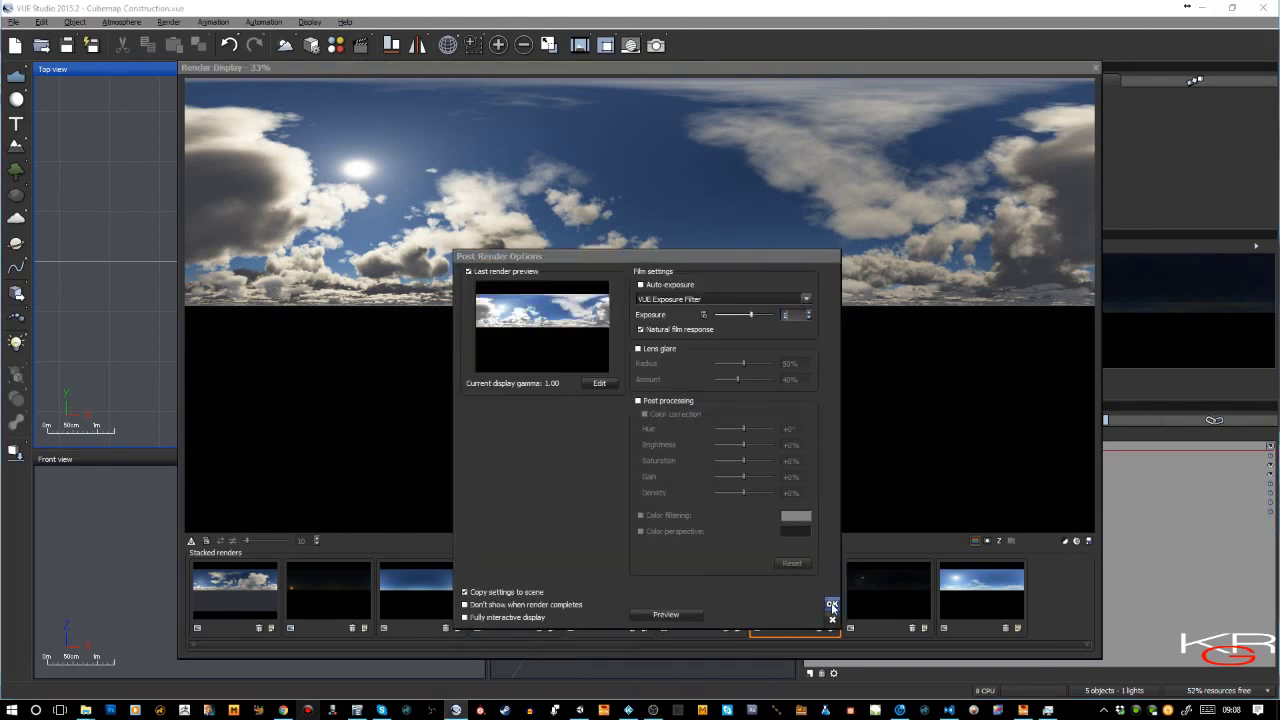
left_click(832, 604)
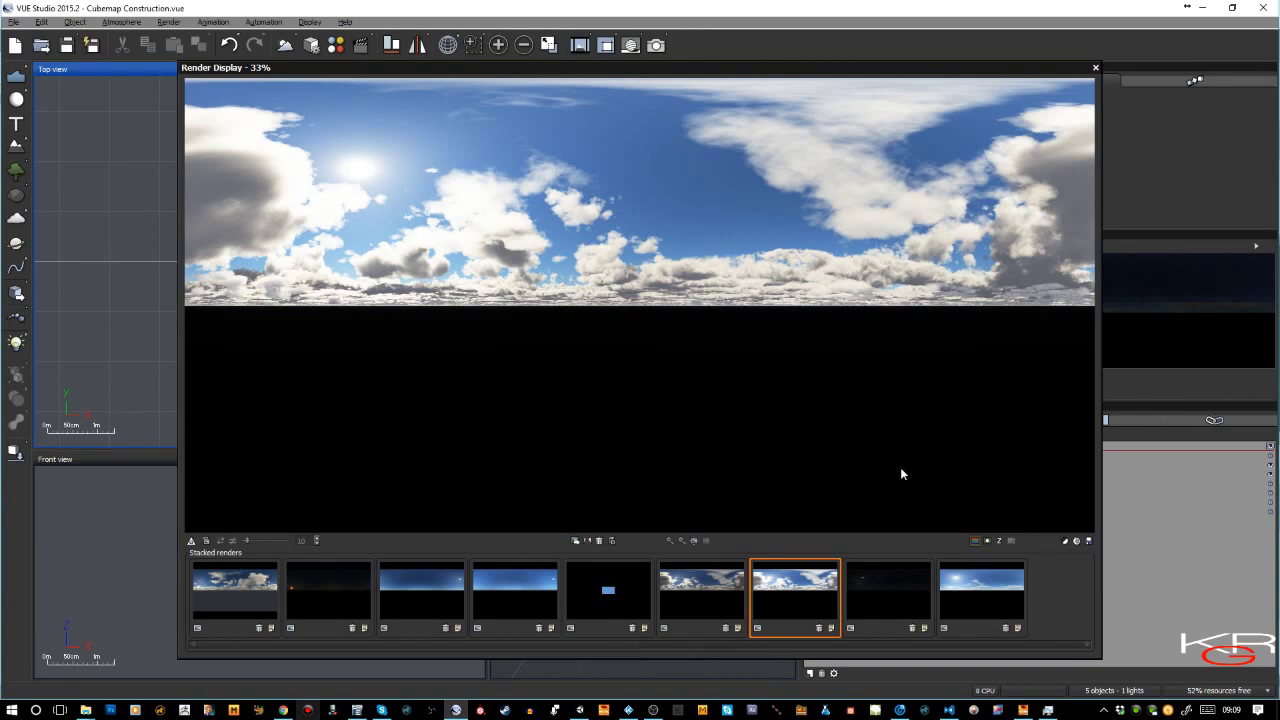
Darken the render by setting the post-render Film exposure to -4.
left_click(1080, 543)
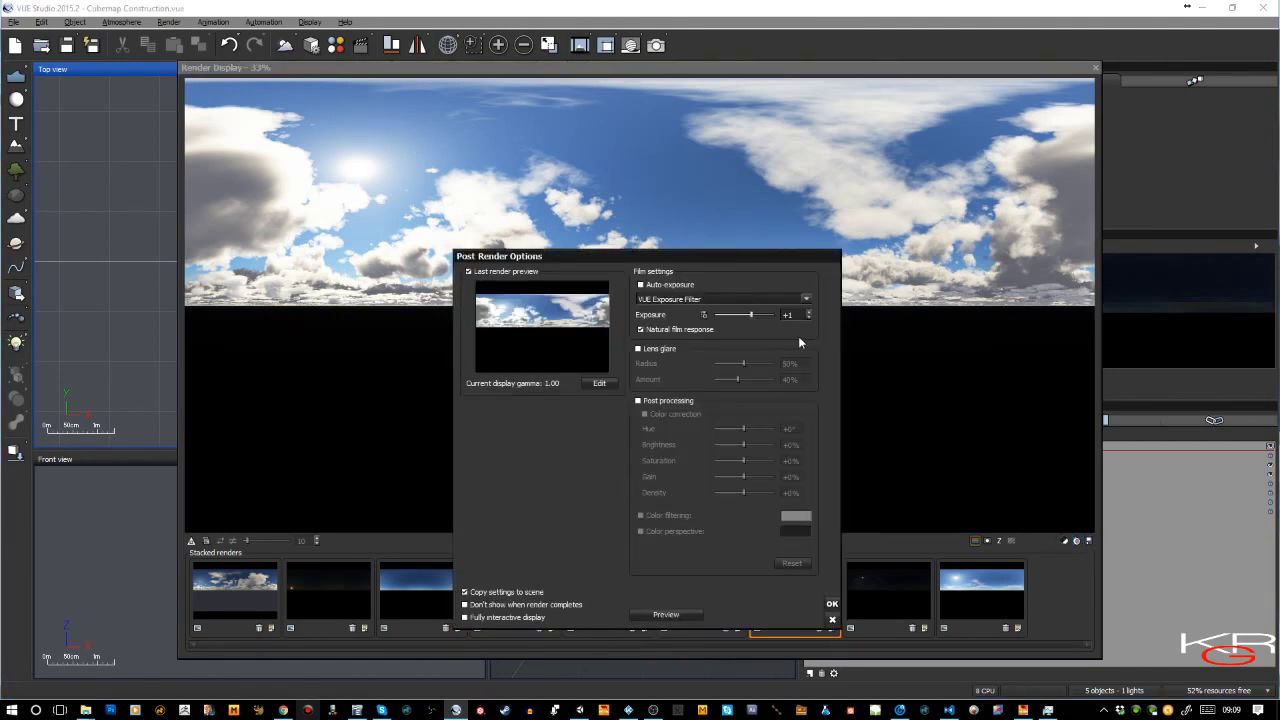
left_click(797, 317)
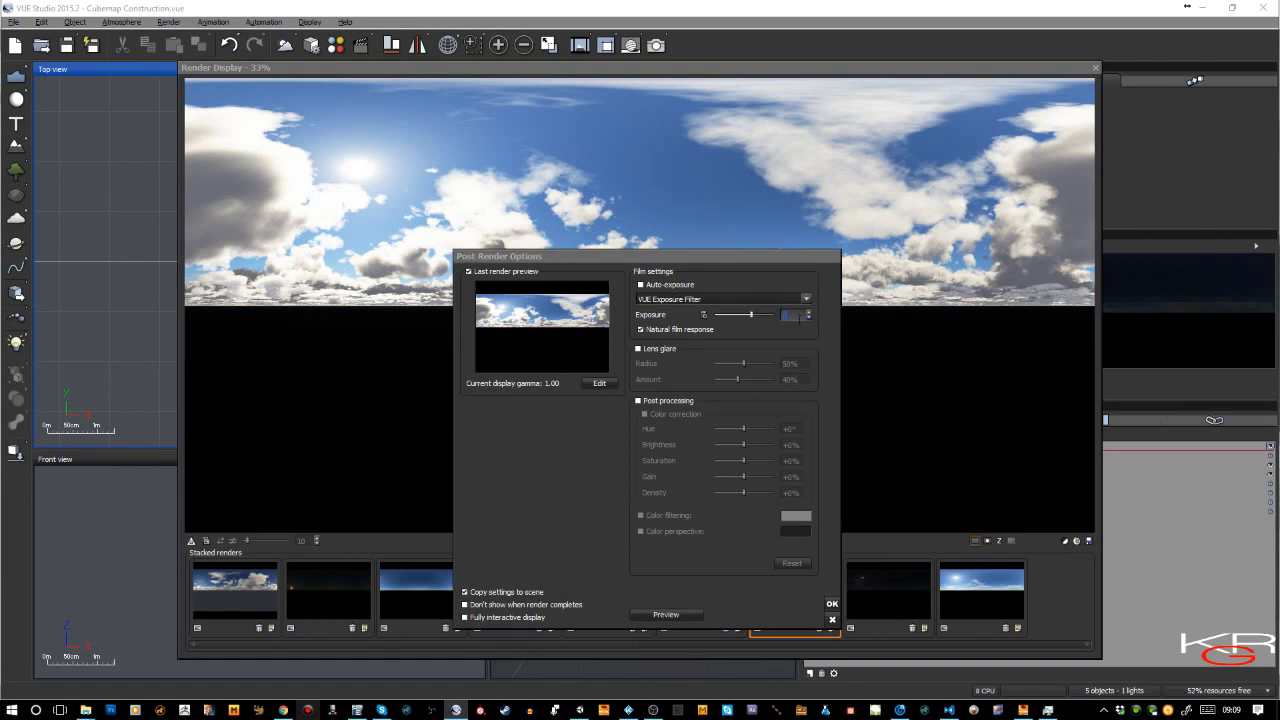
type("1")
type("4")
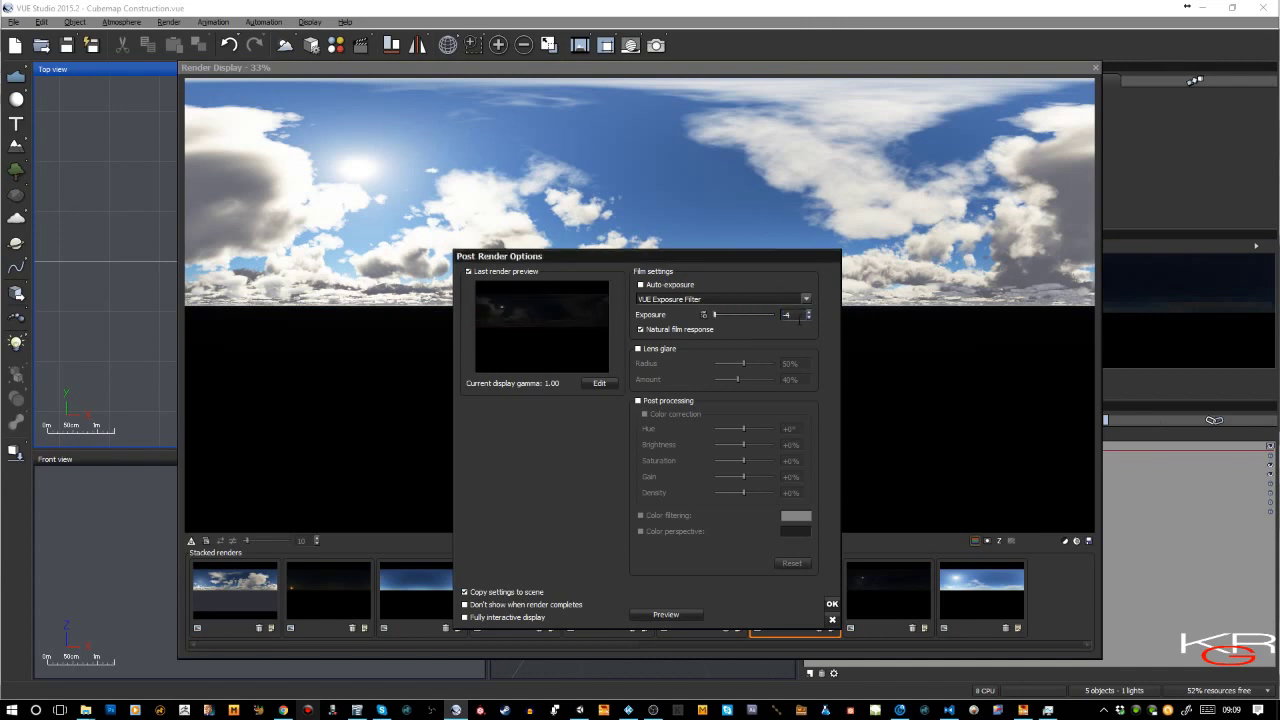
left_click(832, 605)
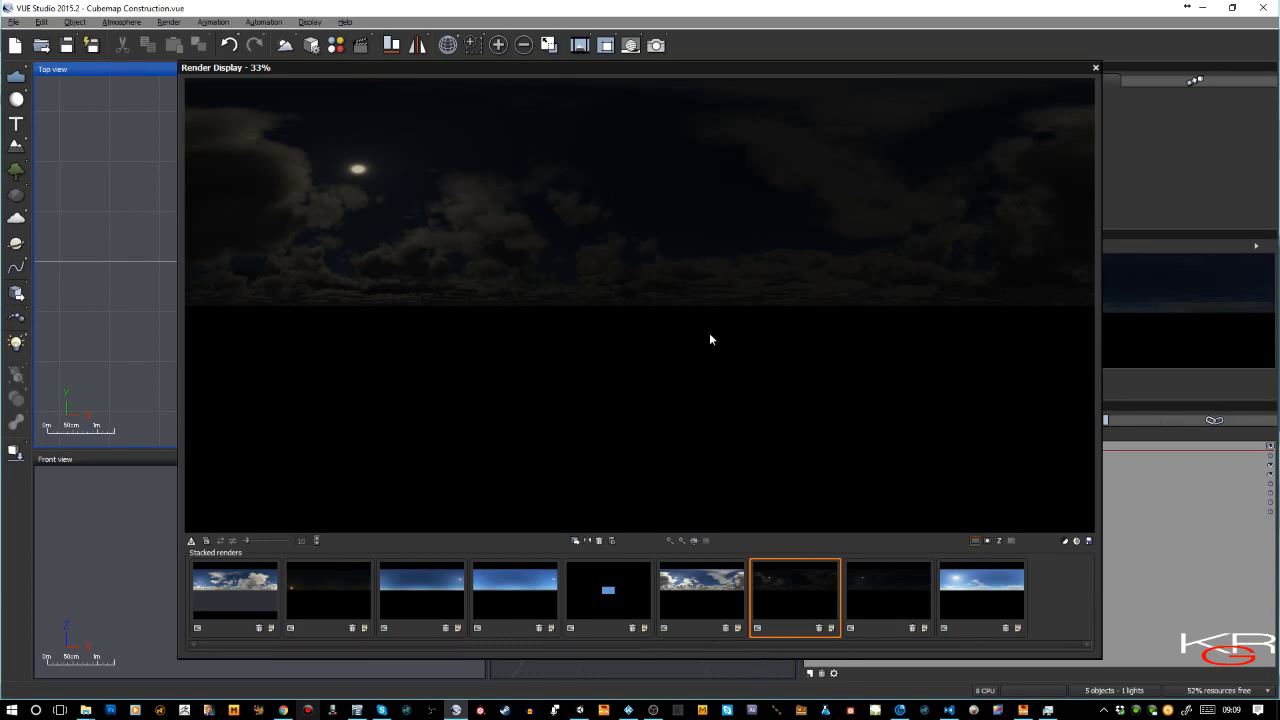
Save the displayed picture over Immortal Valley Sky-1.tif, confirming the overwrite.
left_click(1089, 541)
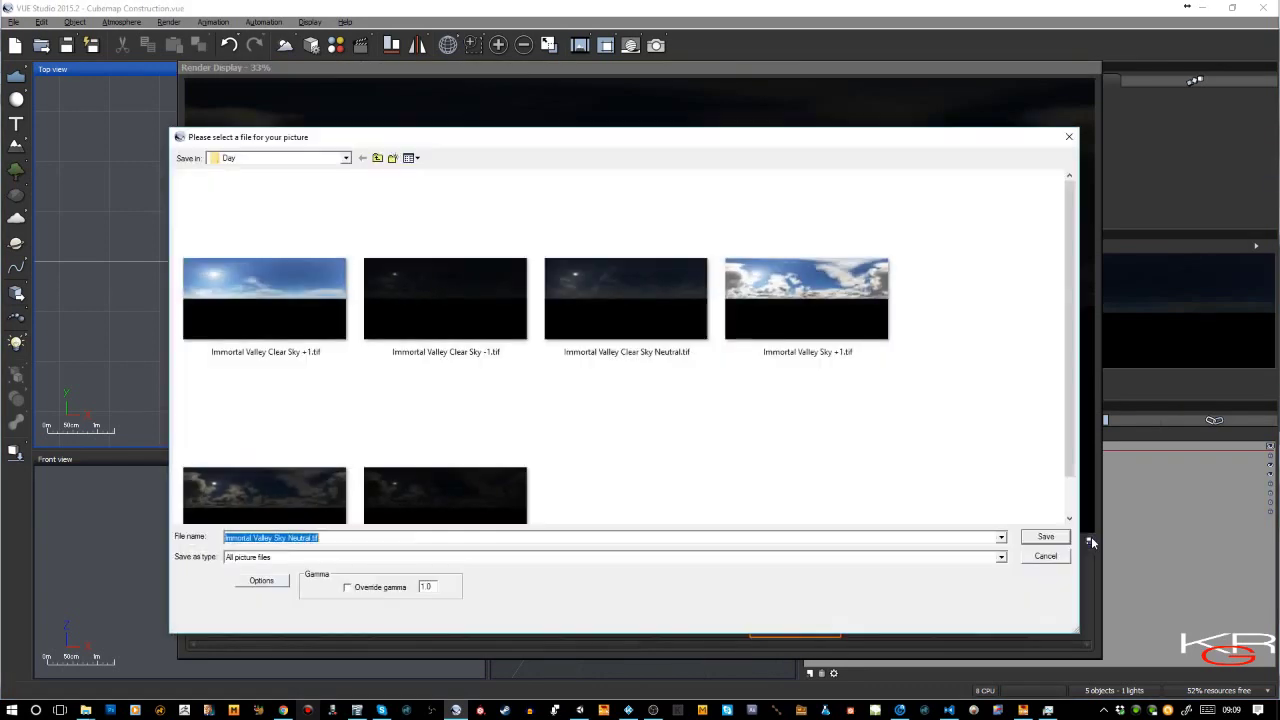
scroll(733, 425, "down", 1)
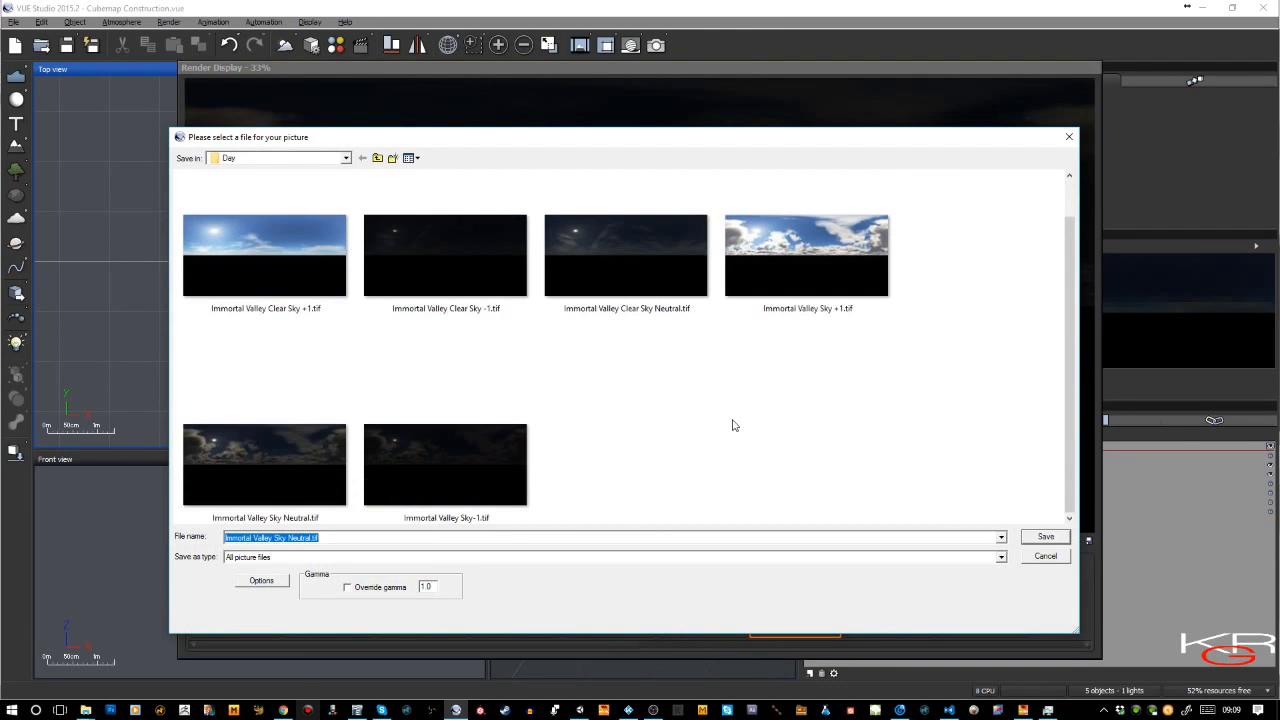
left_click(496, 504)
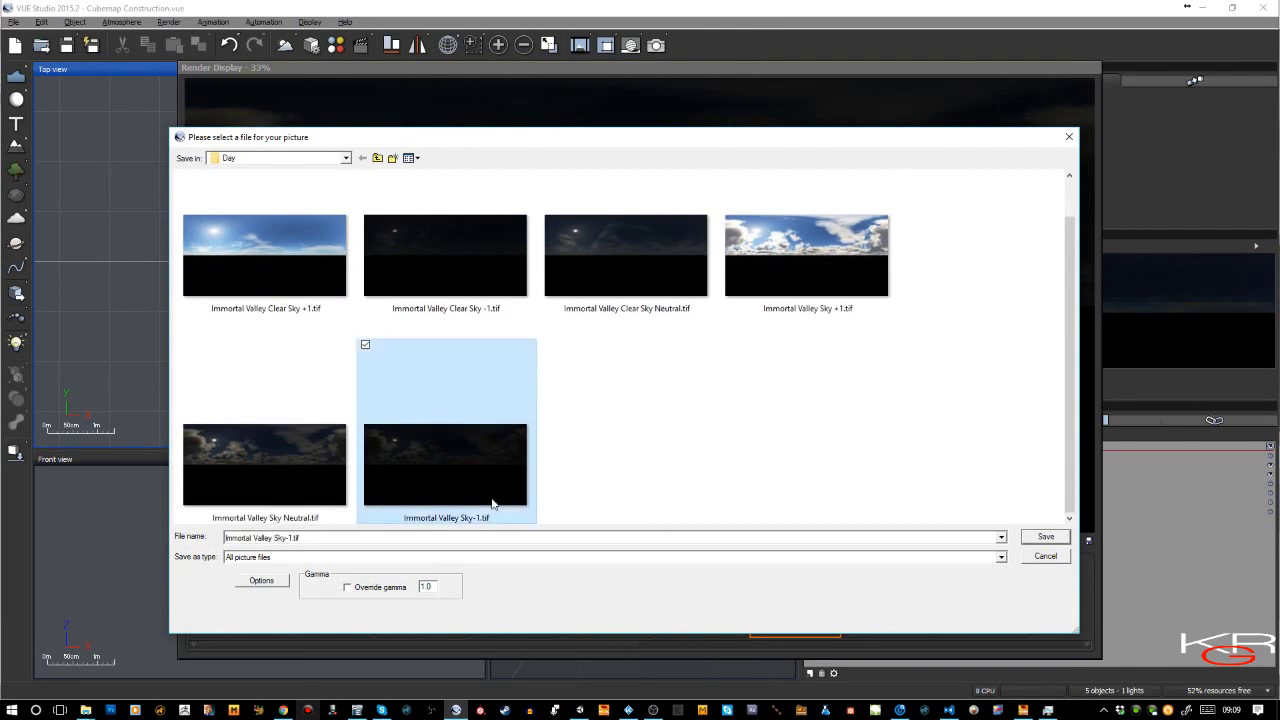
left_click(1042, 539)
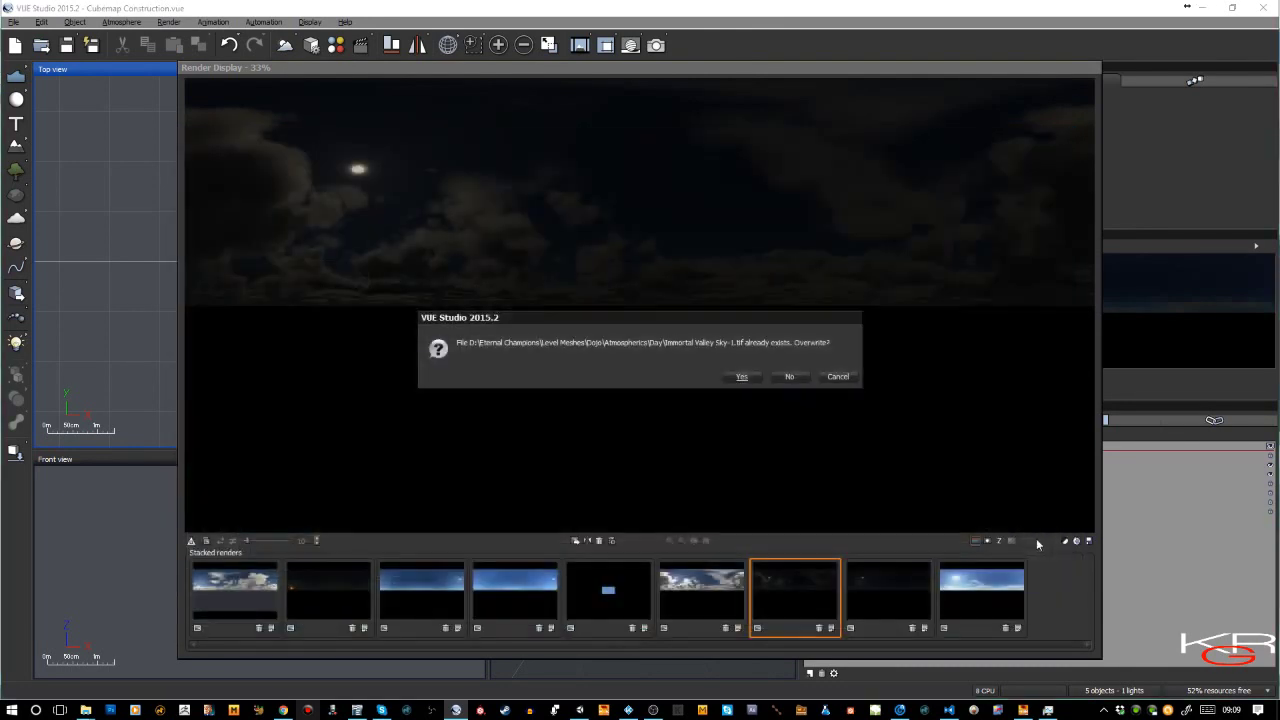
left_click(741, 377)
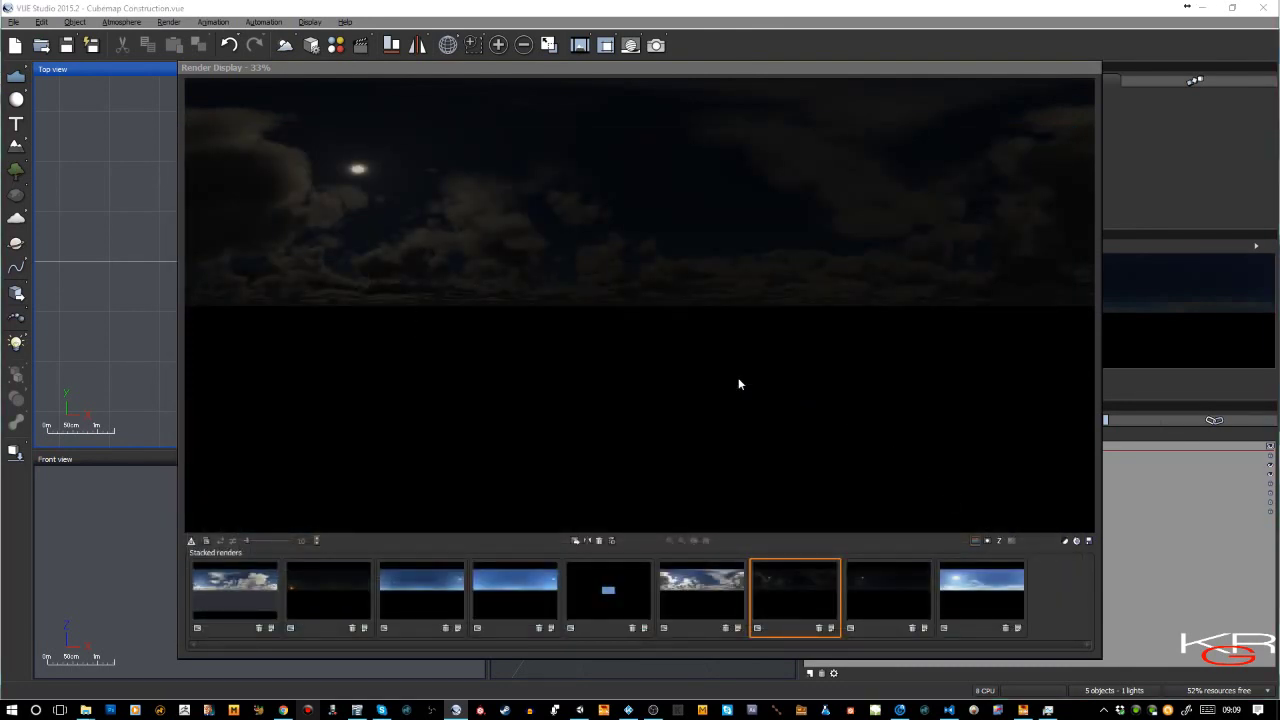
Set the post-render Film exposure to -2.
left_click(1065, 542)
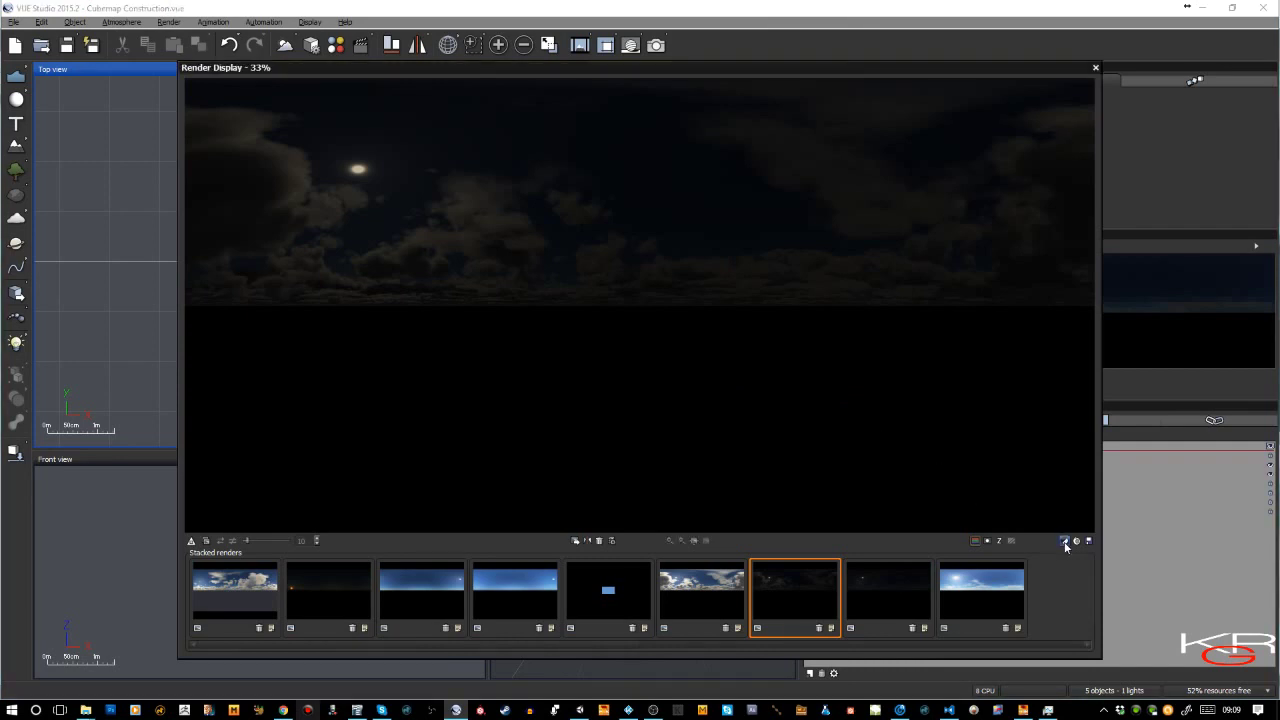
left_click(1065, 542)
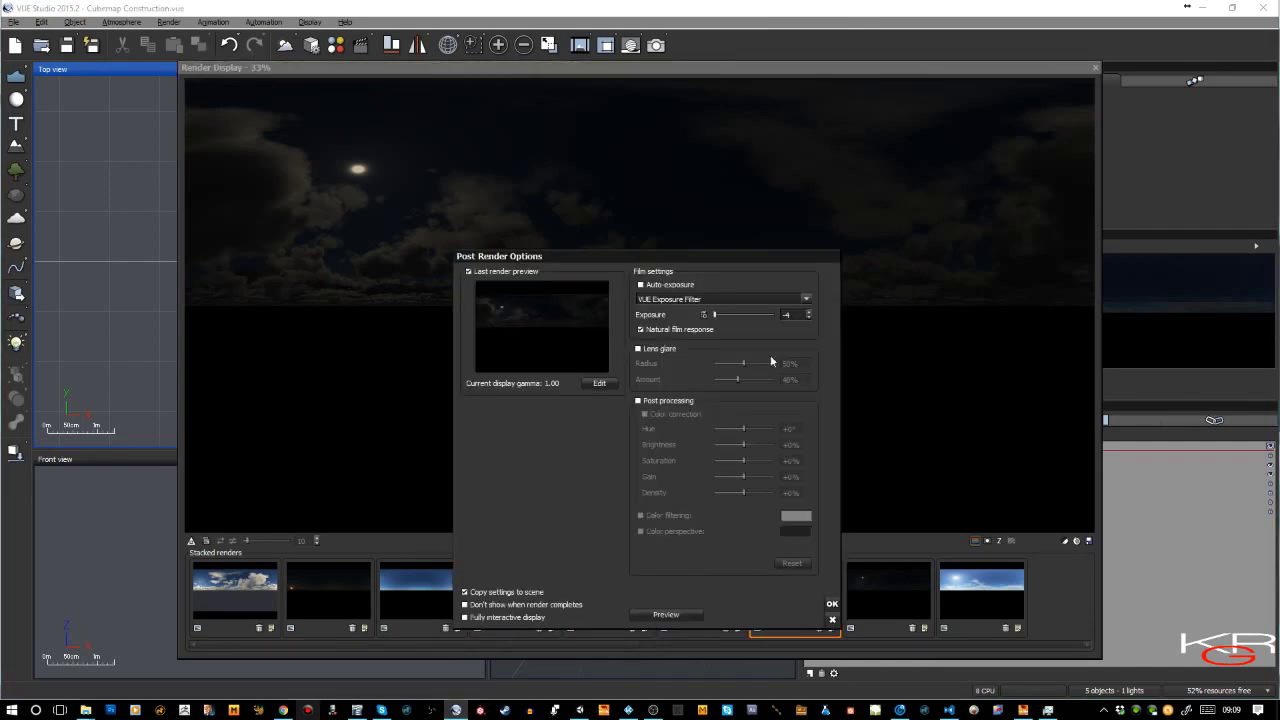
left_click(795, 318)
type("-2")
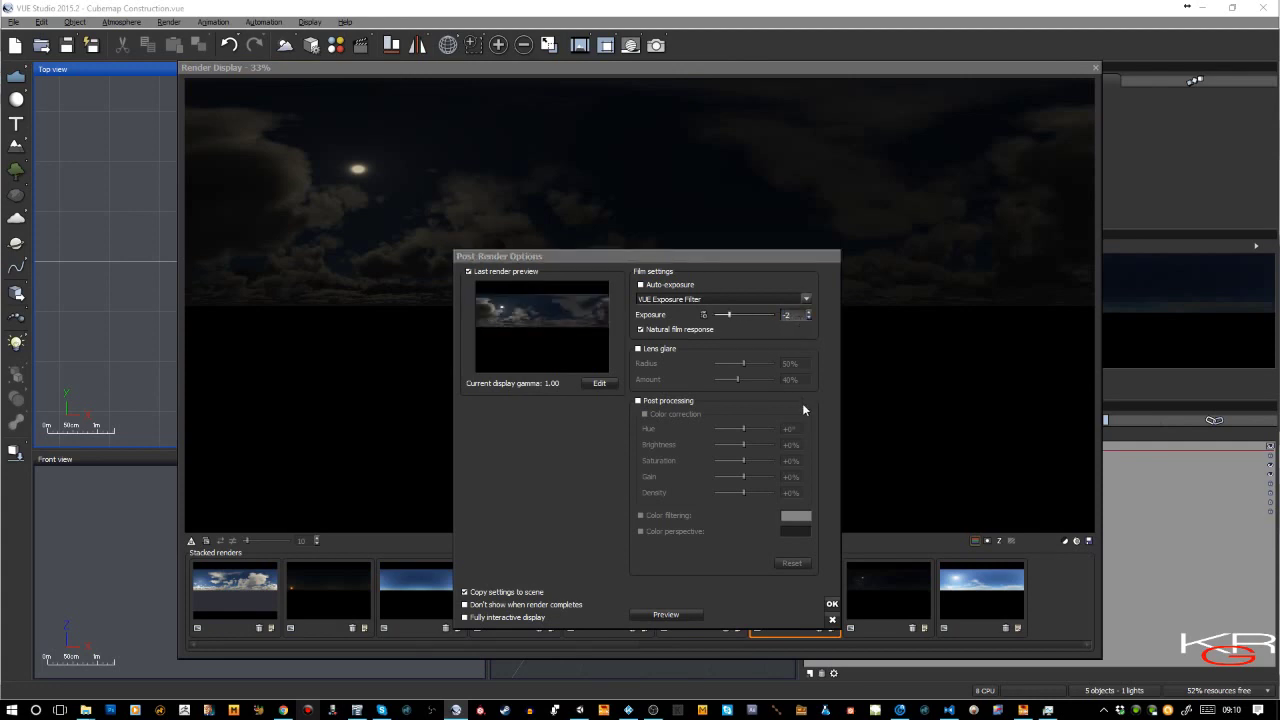
left_click(832, 604)
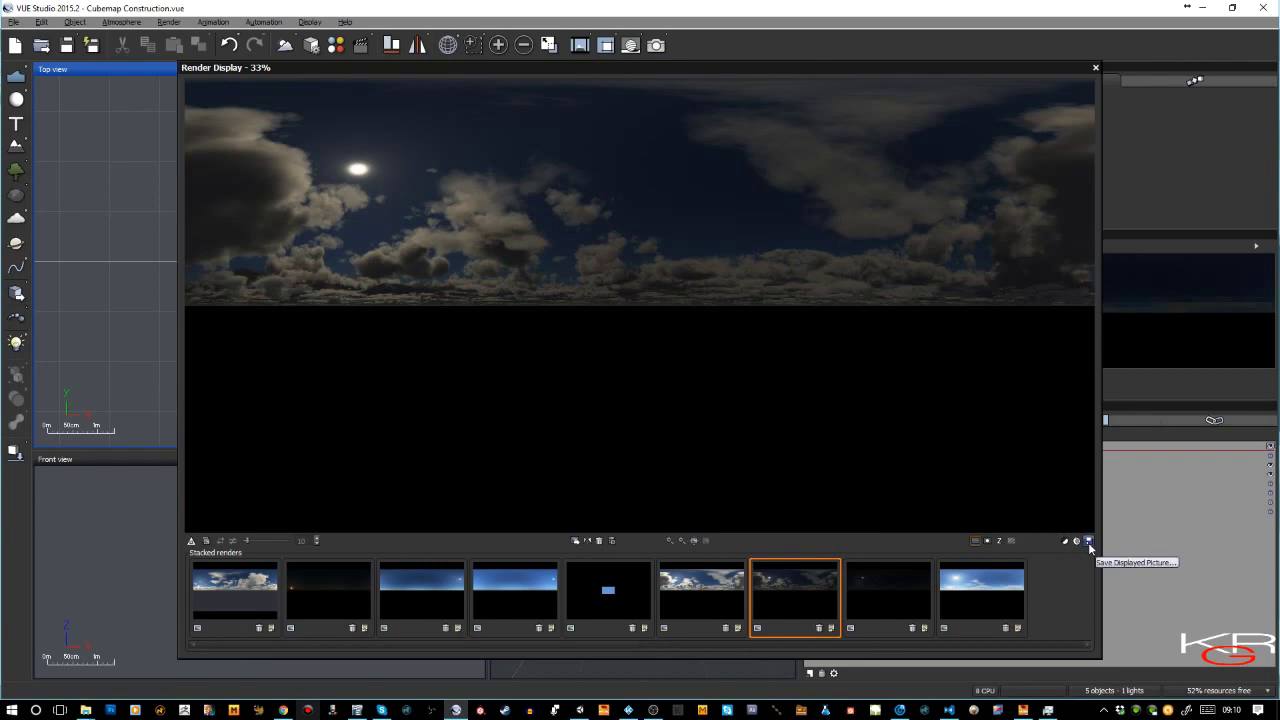
Save the displayed picture over Immortal Valley Sky Neutral.tif, confirming the overwrite.
left_click(1088, 542)
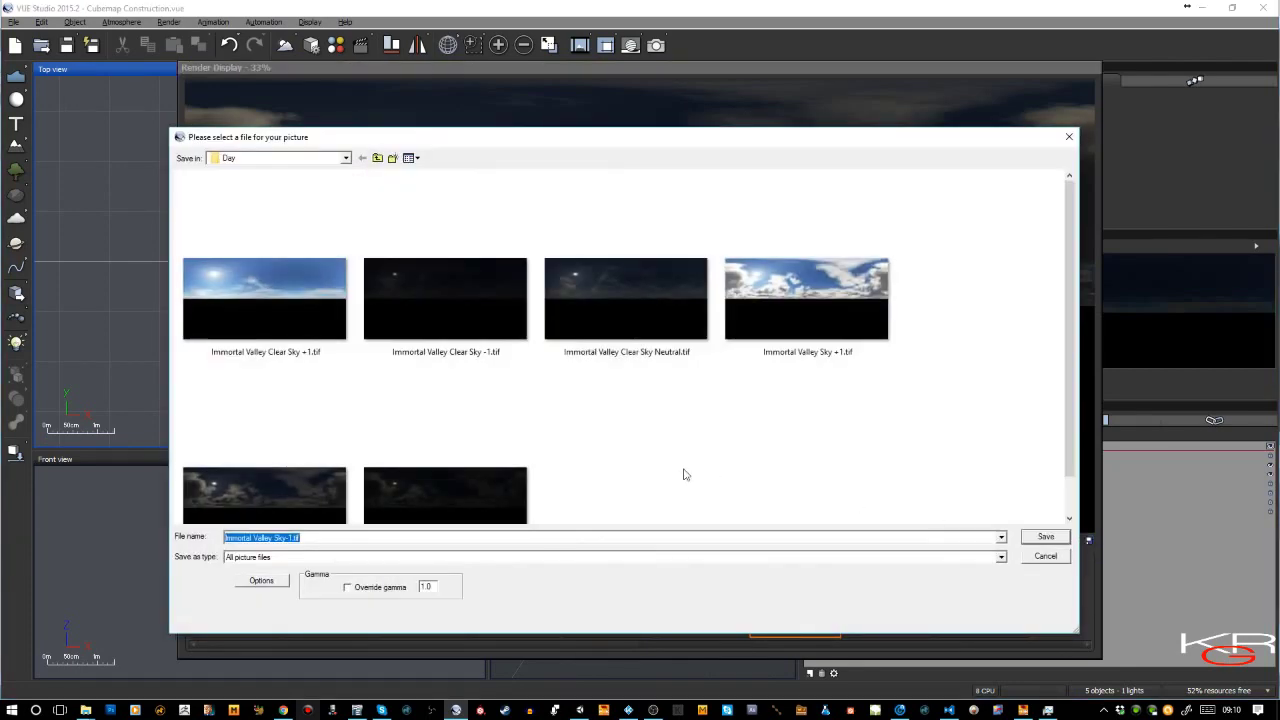
scroll(612, 411, "down", 1)
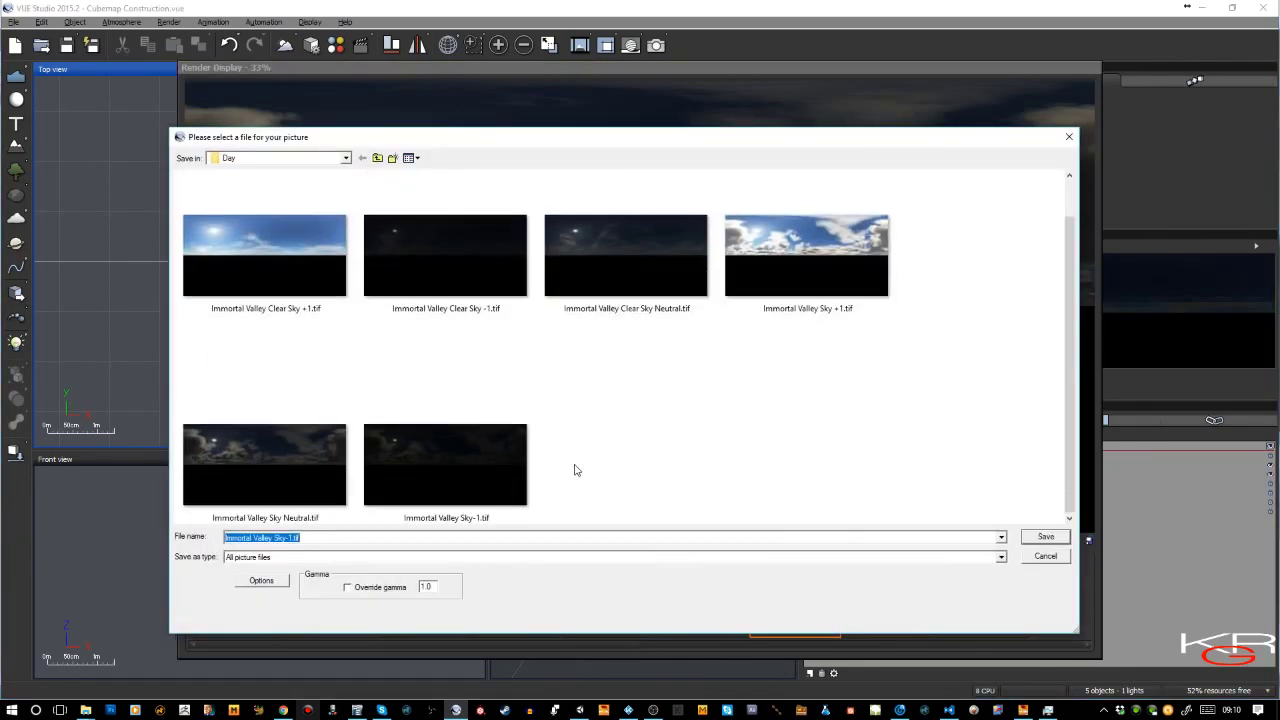
left_click(318, 480)
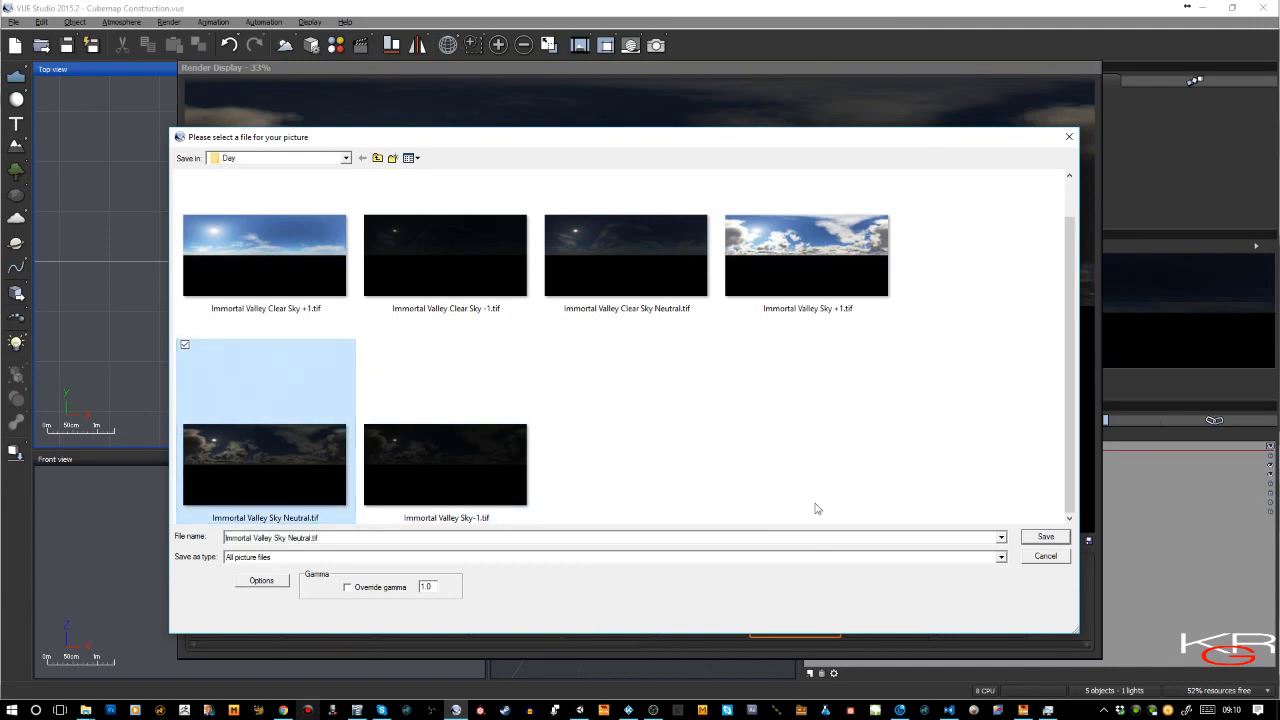
left_click(1048, 538)
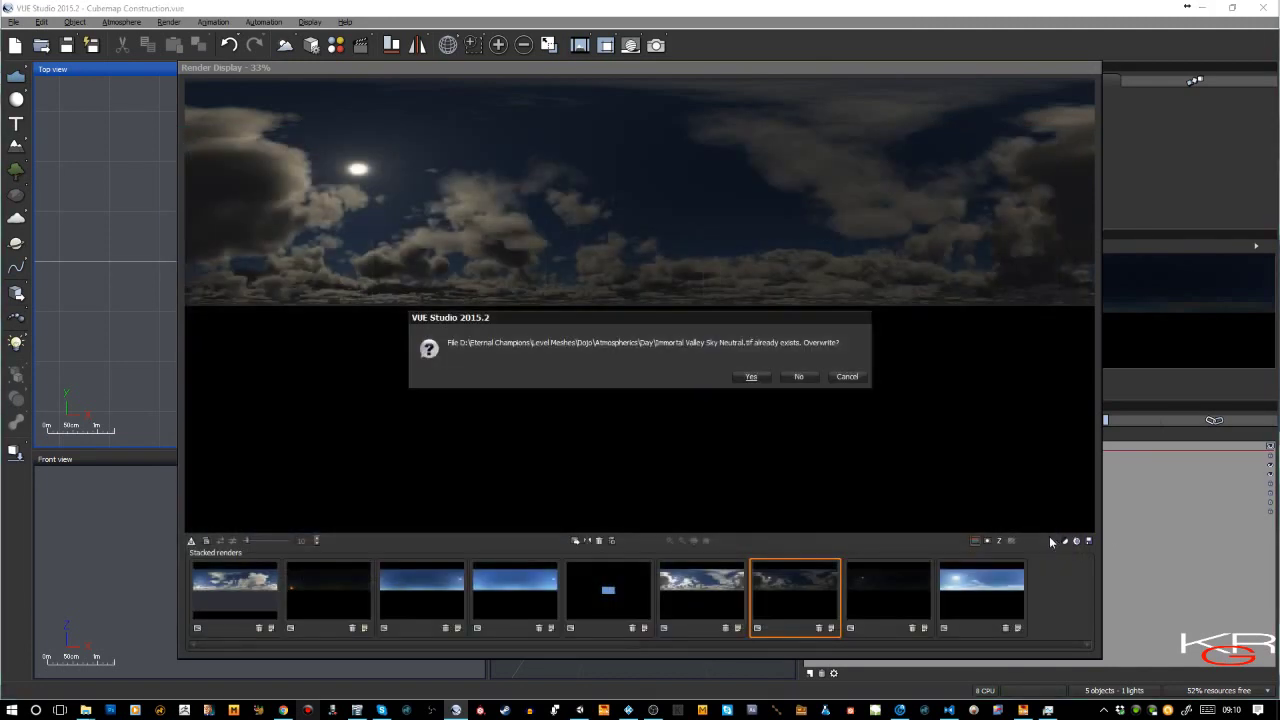
left_click(752, 378)
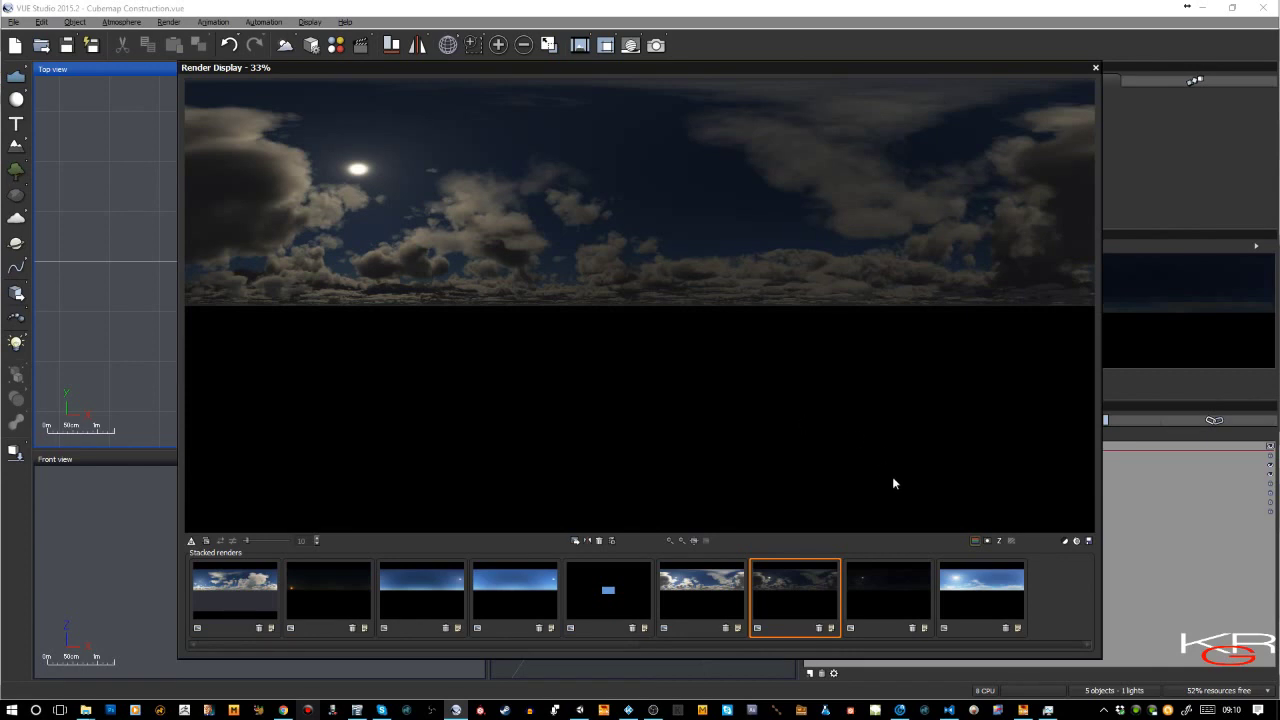
Raise the post-render exposure from -2 back to +1.
left_click(1066, 542)
double_click(797, 315)
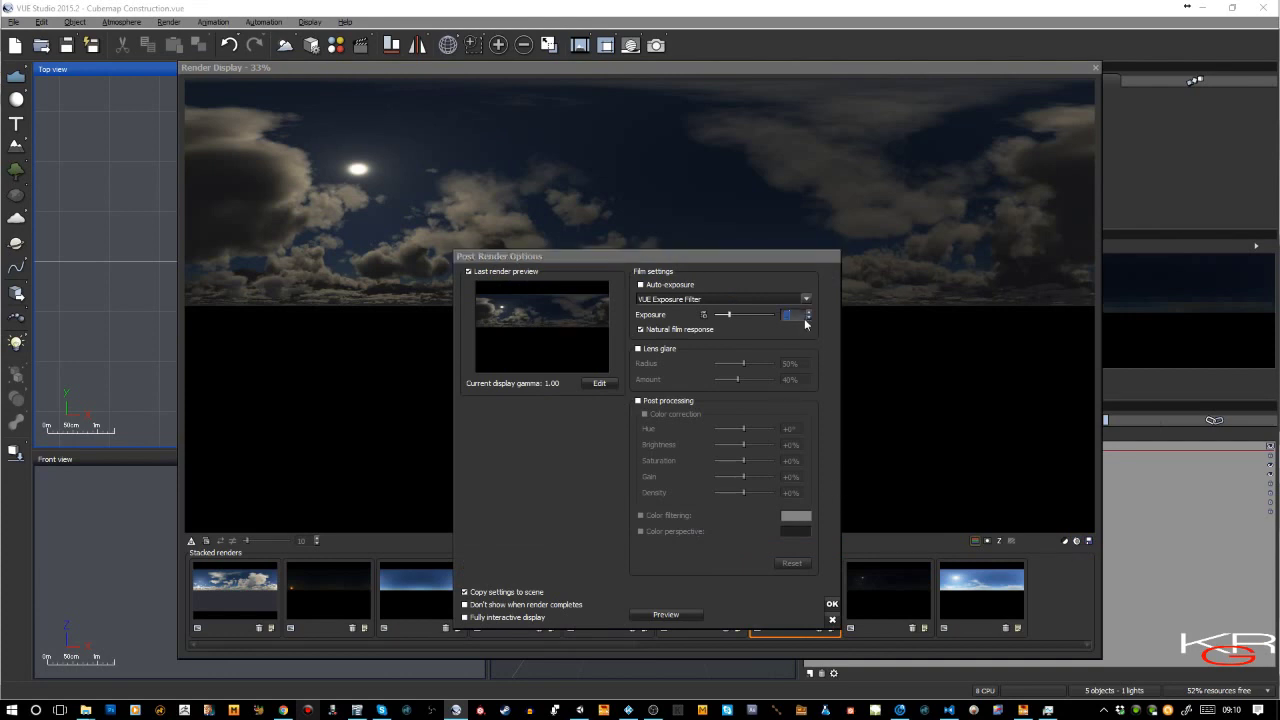
left_click_drag(806, 316, 806, 300)
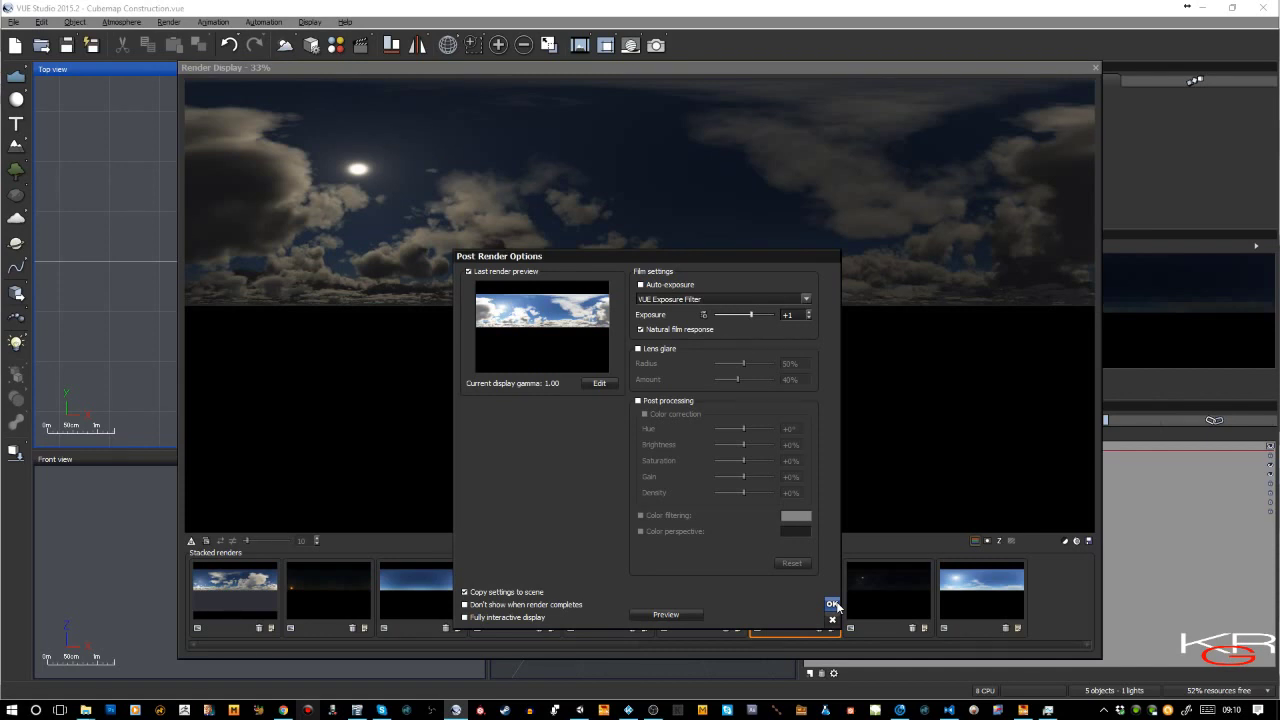
left_click(832, 605)
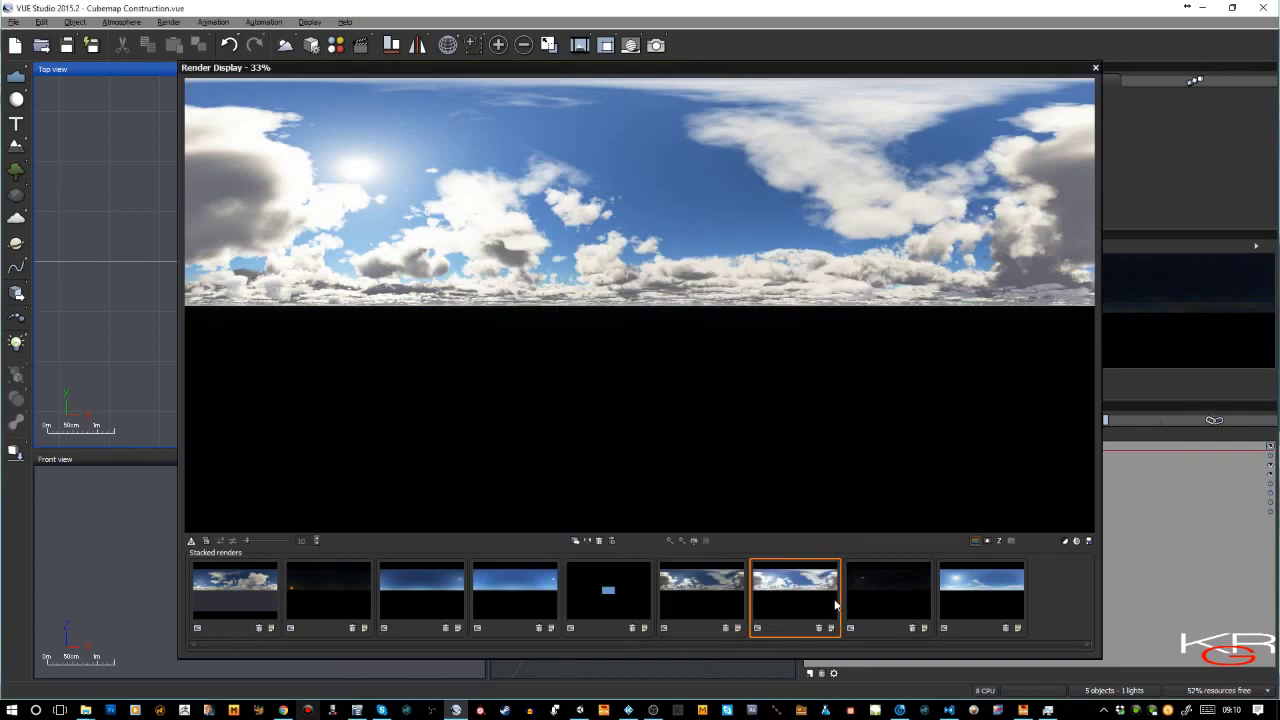
Save the bright render over Immortal Valley Sky +1.tif in the Day folder, accepting TIFF options and overwrite.
left_click(1089, 541)
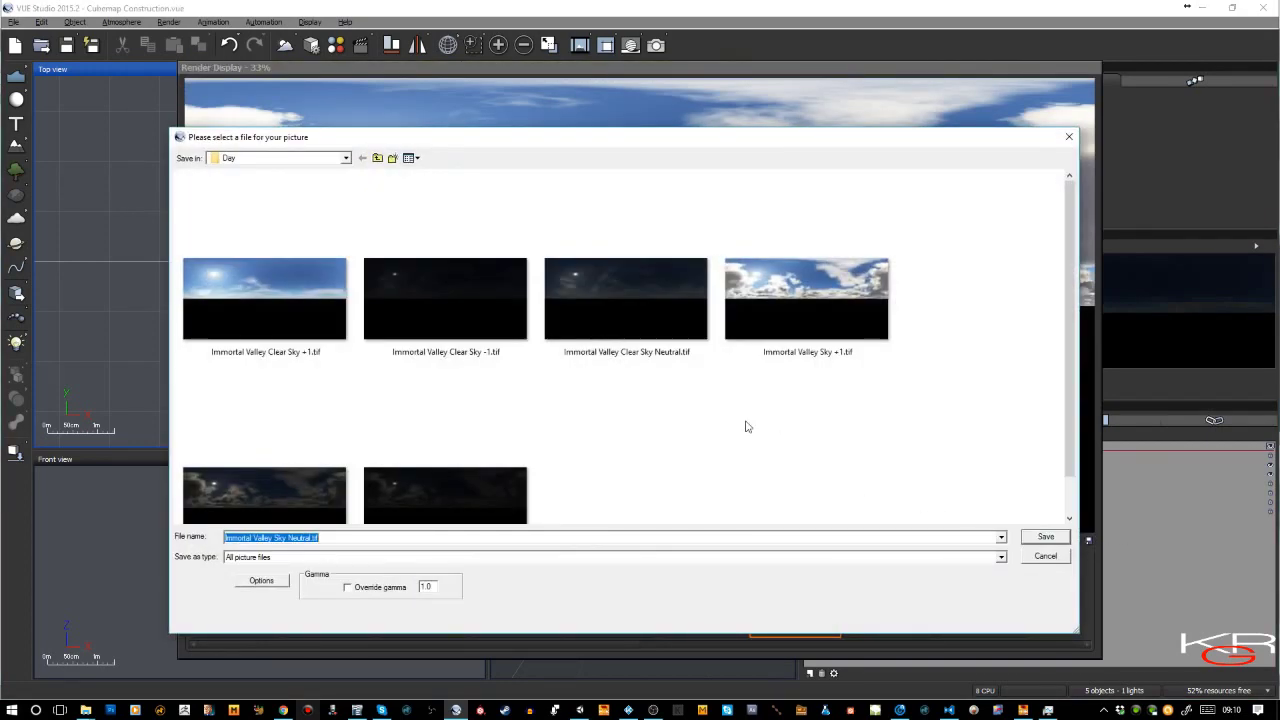
left_click(814, 345)
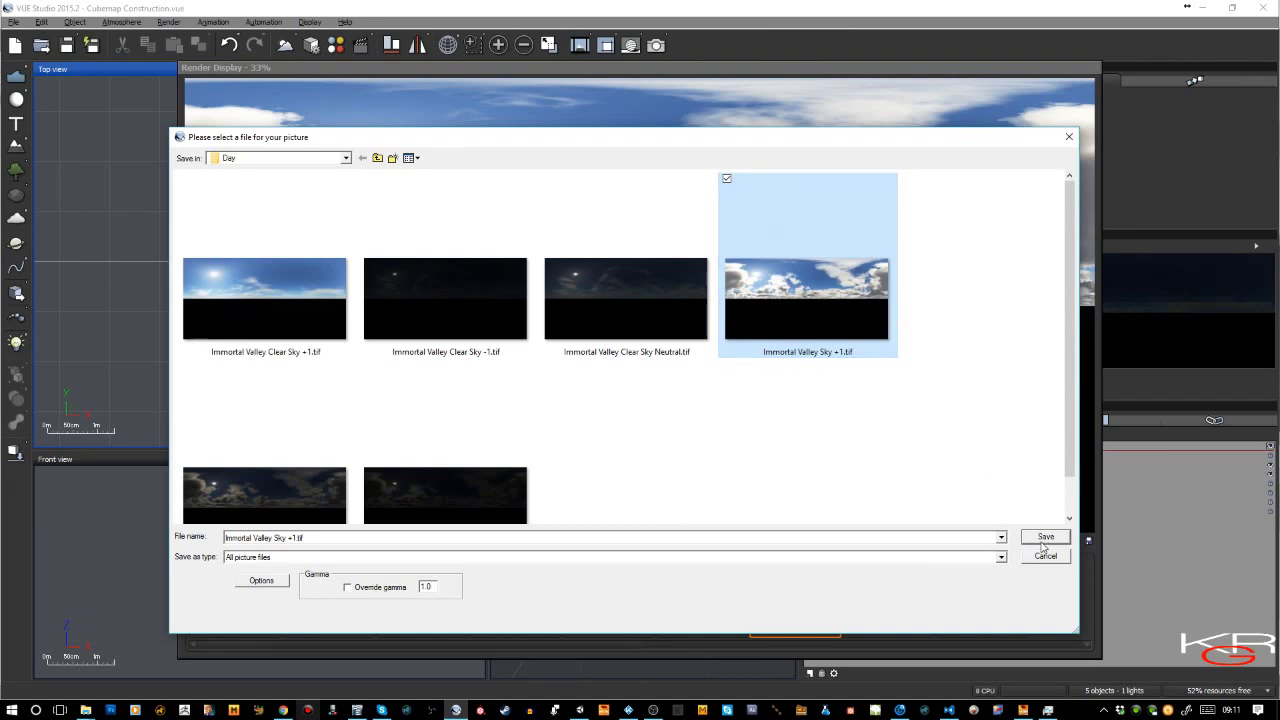
left_click(285, 583)
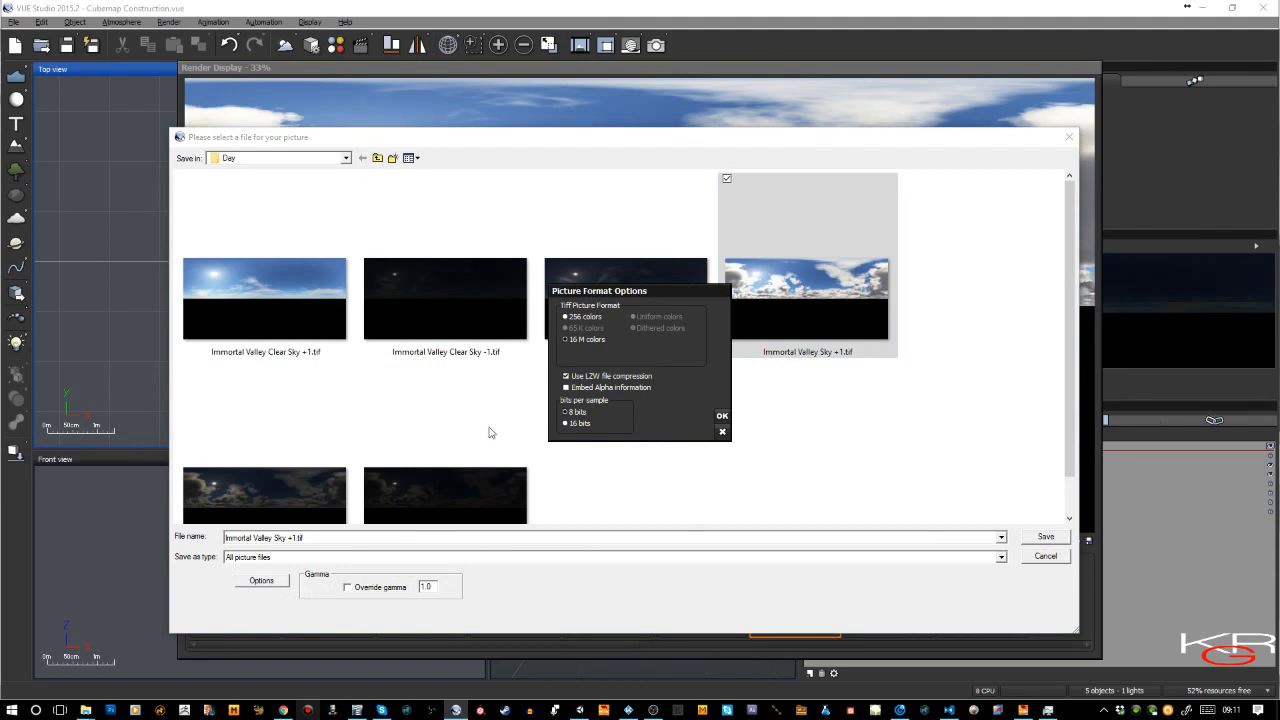
left_click(722, 416)
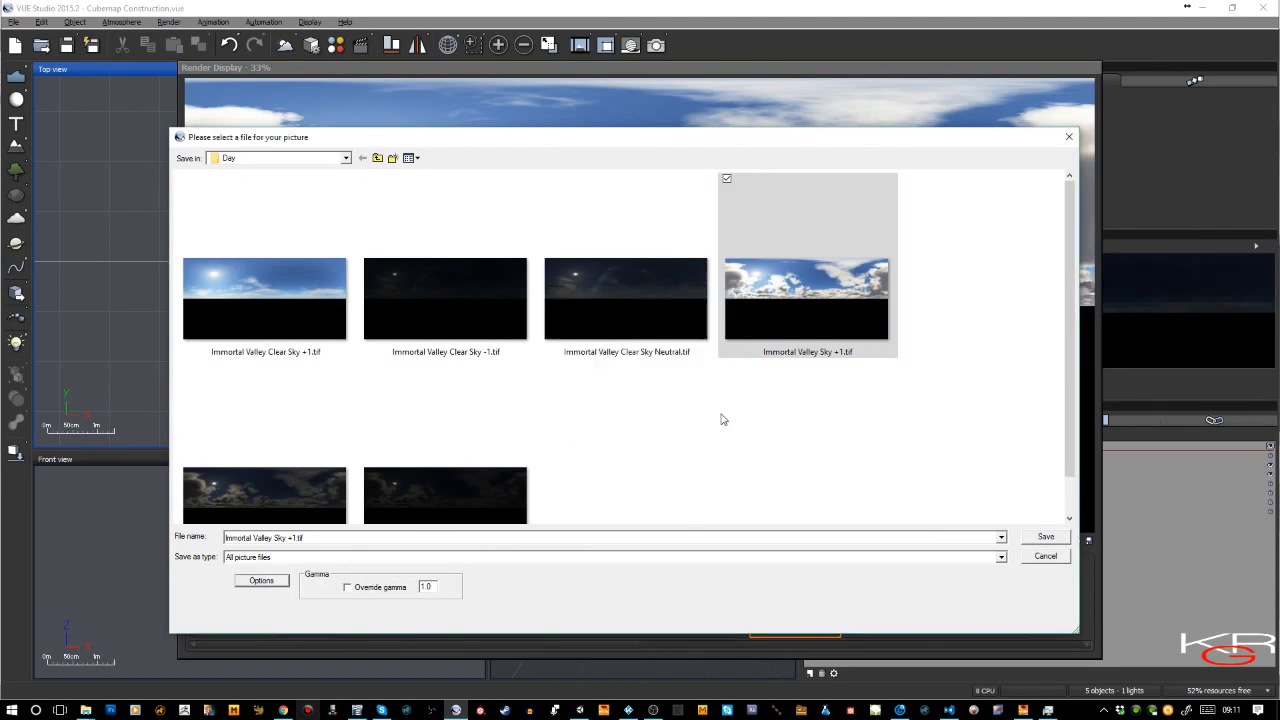
left_click(811, 406)
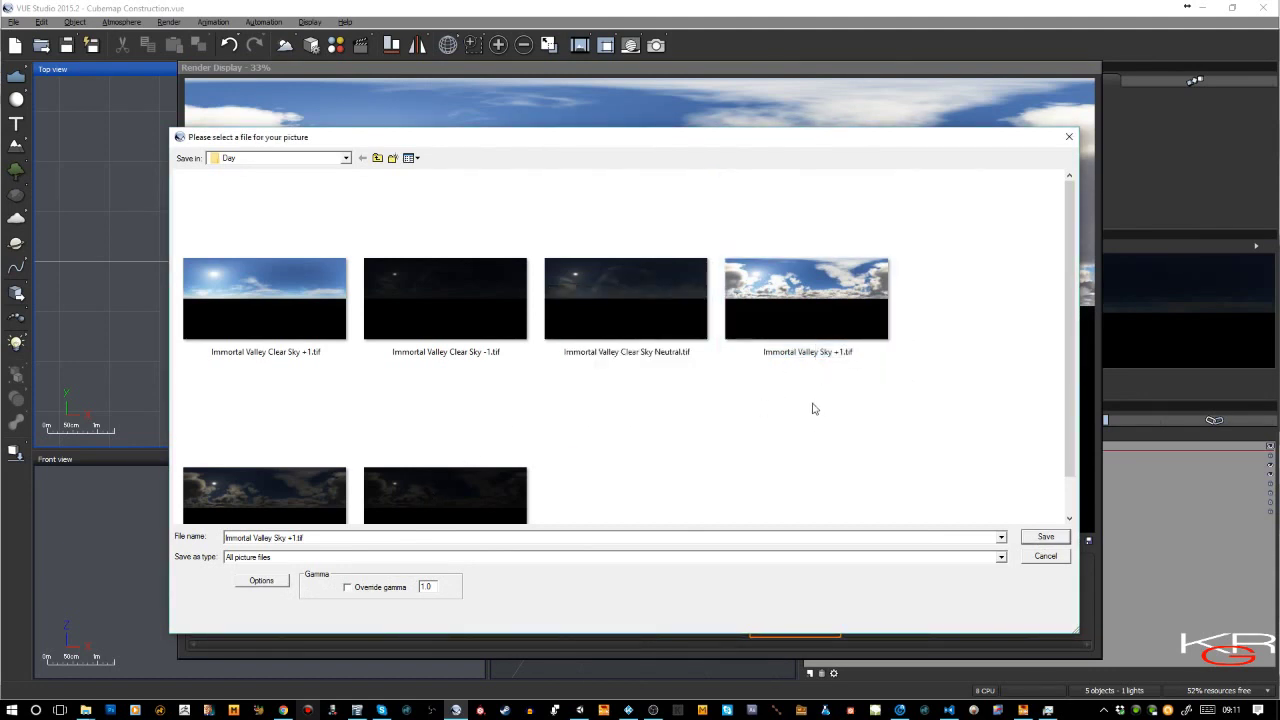
left_click(843, 340)
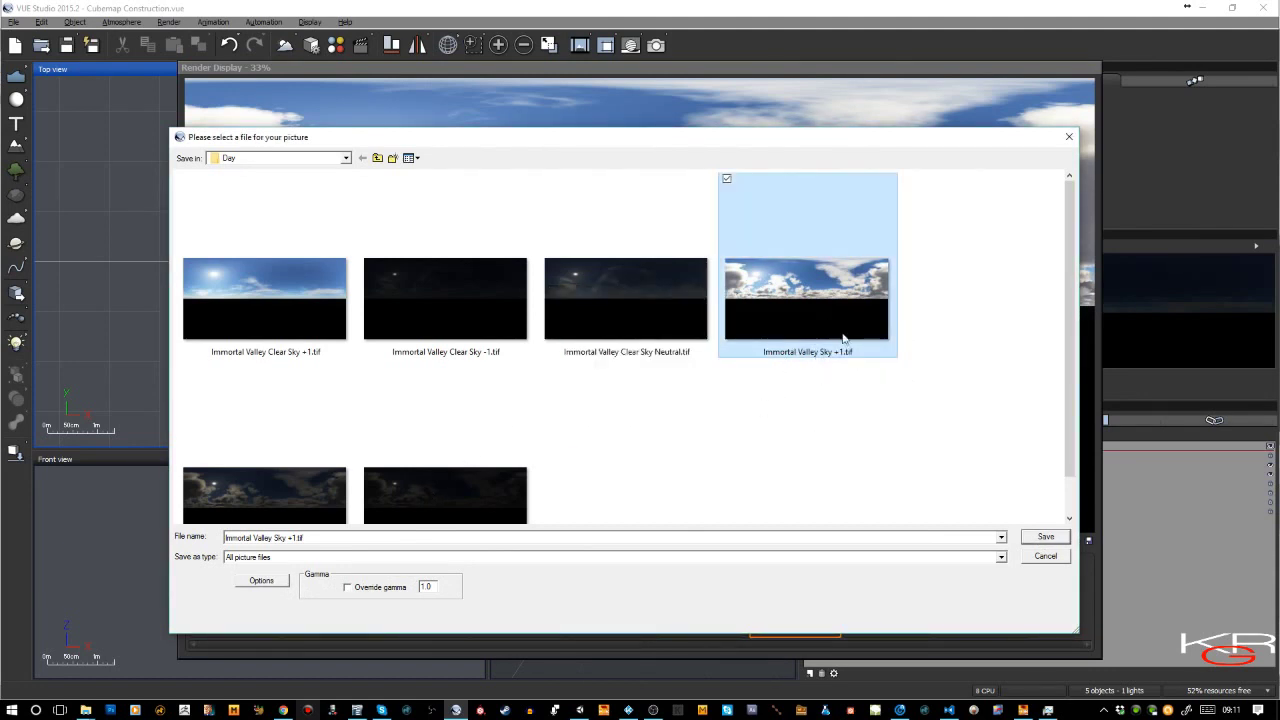
left_click(1043, 541)
left_click(741, 376)
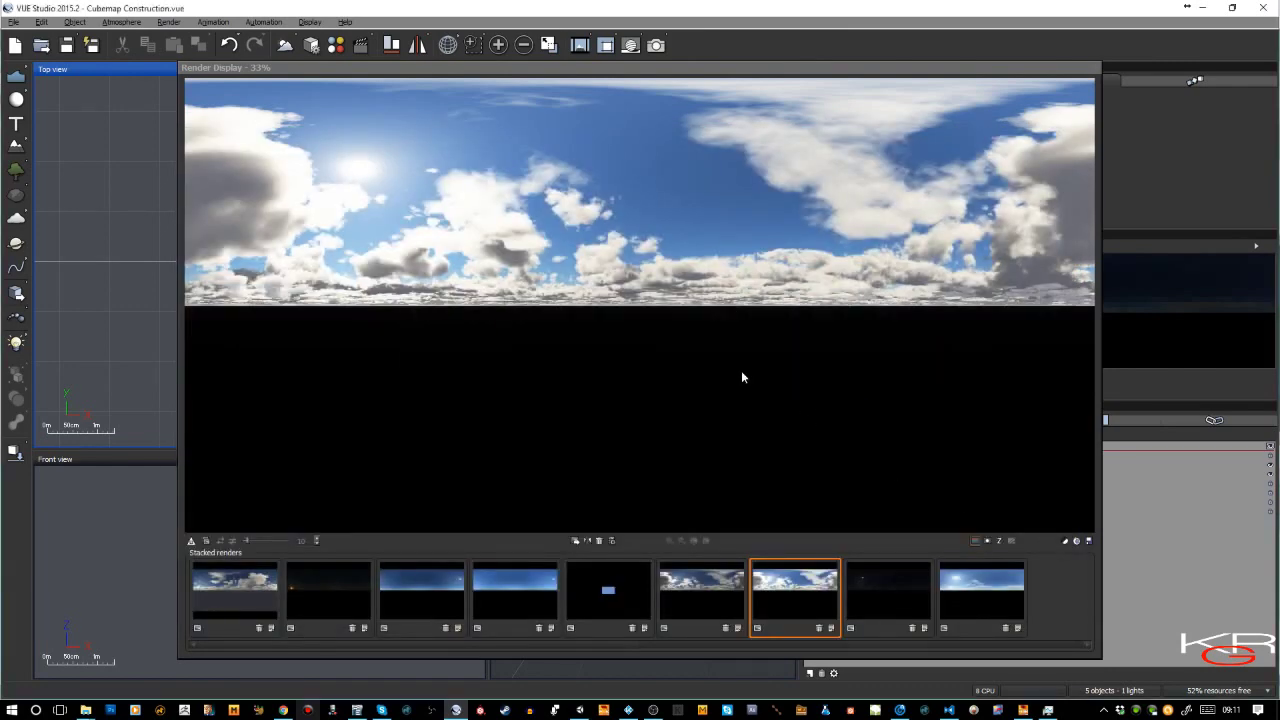
Enter -2 as the Film exposure in Post Render Options and apply it.
left_click(1066, 540)
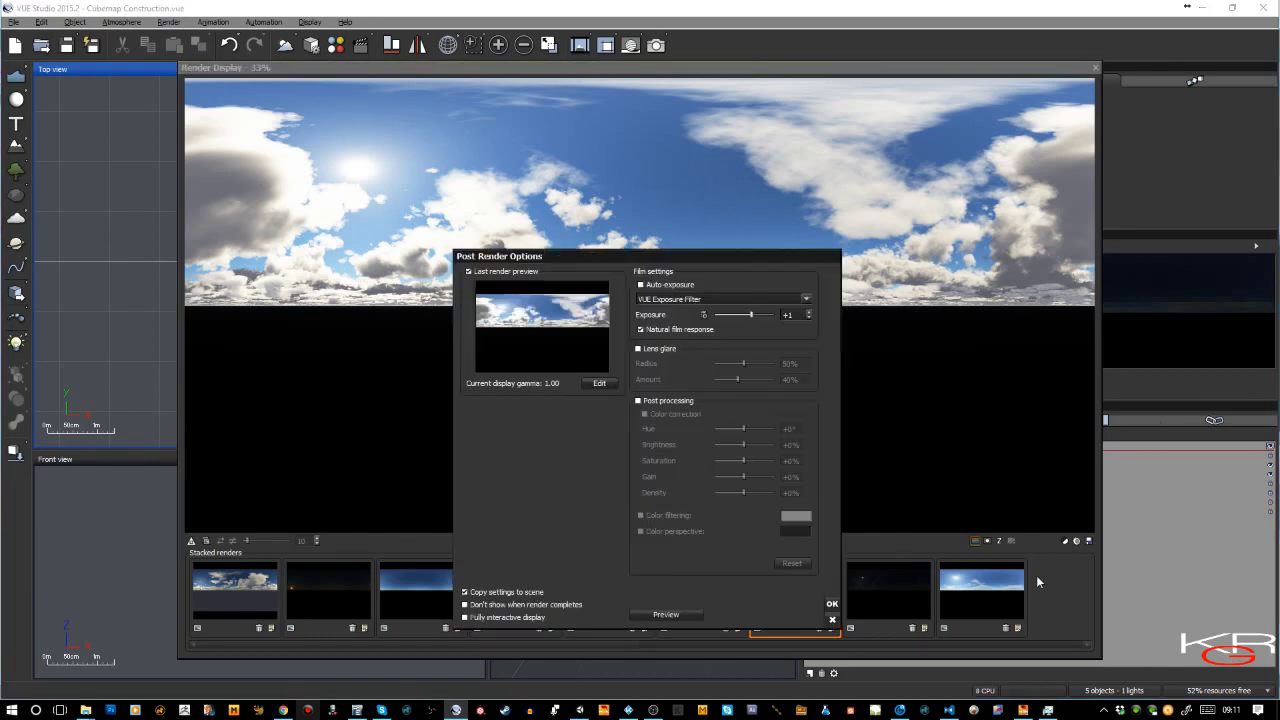
double_click(791, 316)
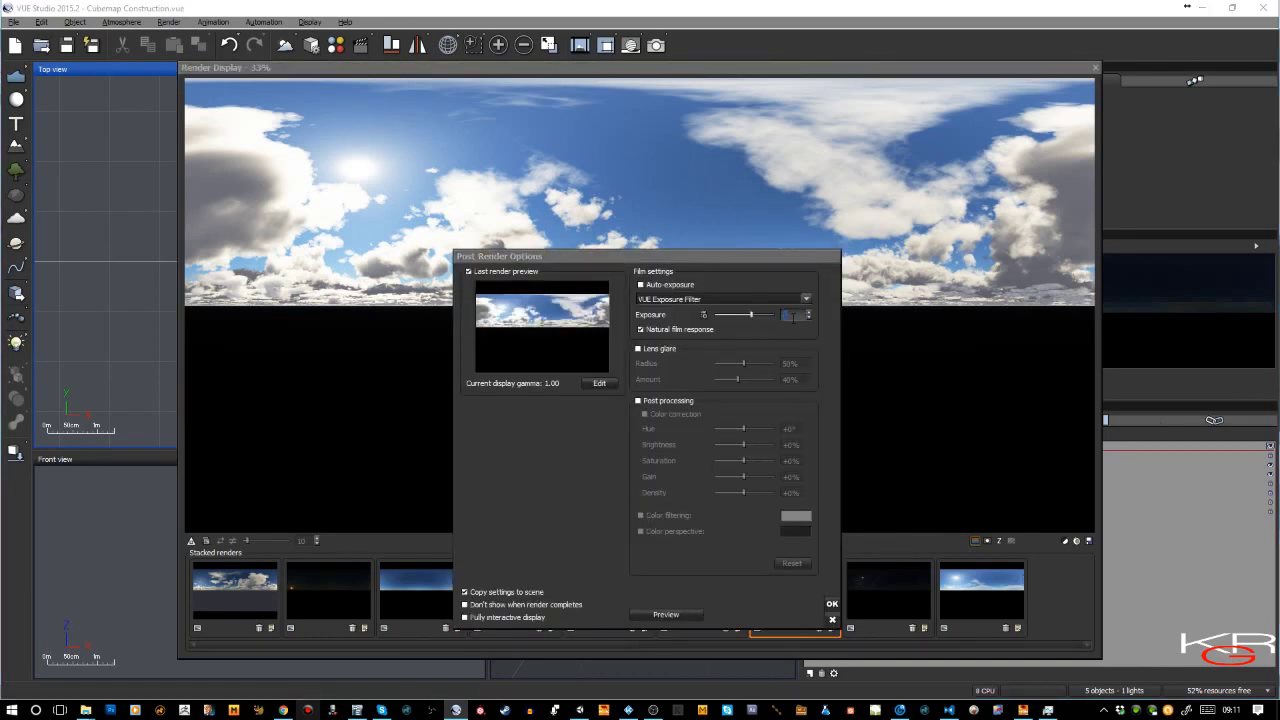
type("-2")
key("Return")
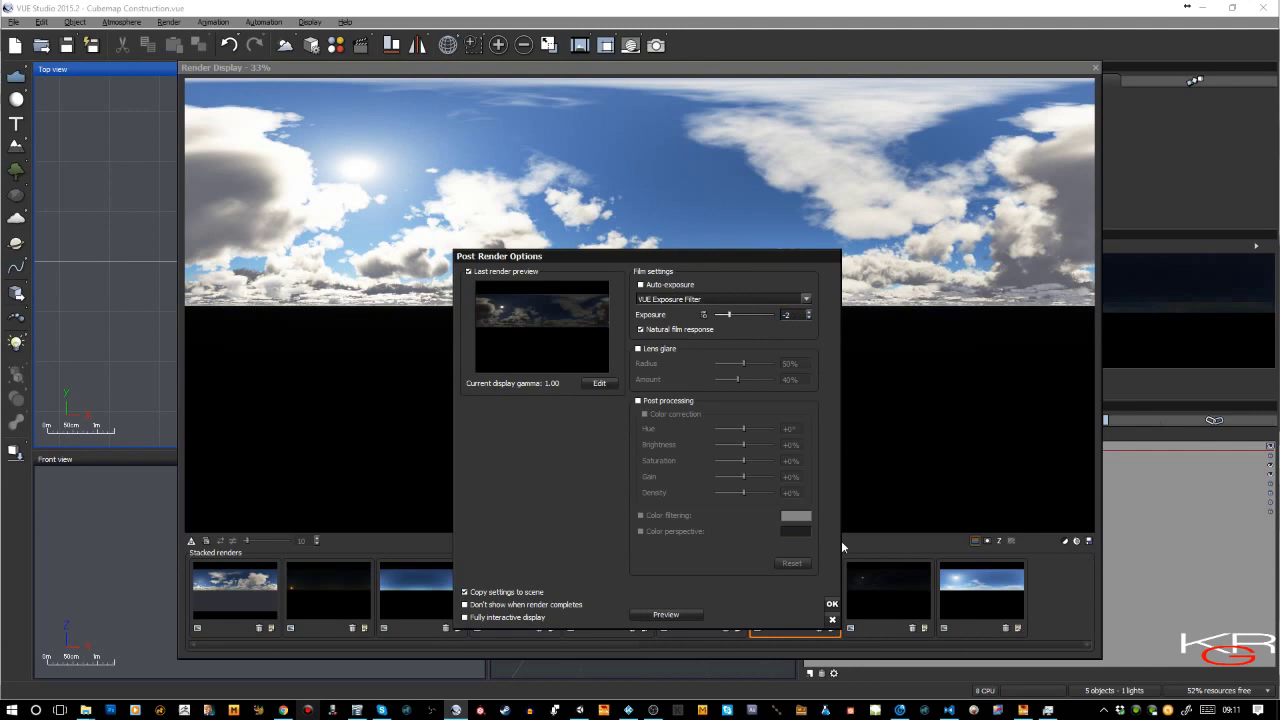
left_click(833, 605)
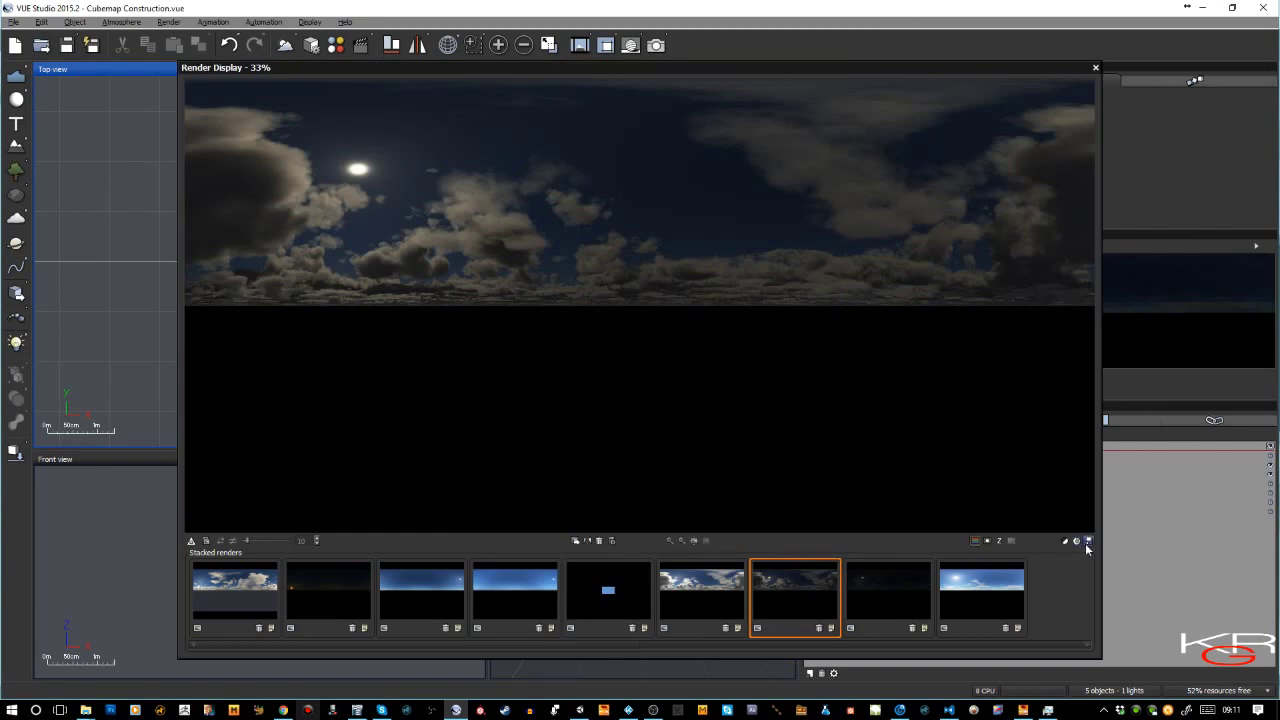
Save the -2 exposure picture as Immortal Valley Sky Neutral.tif, overwriting the existing file.
left_click(1087, 541)
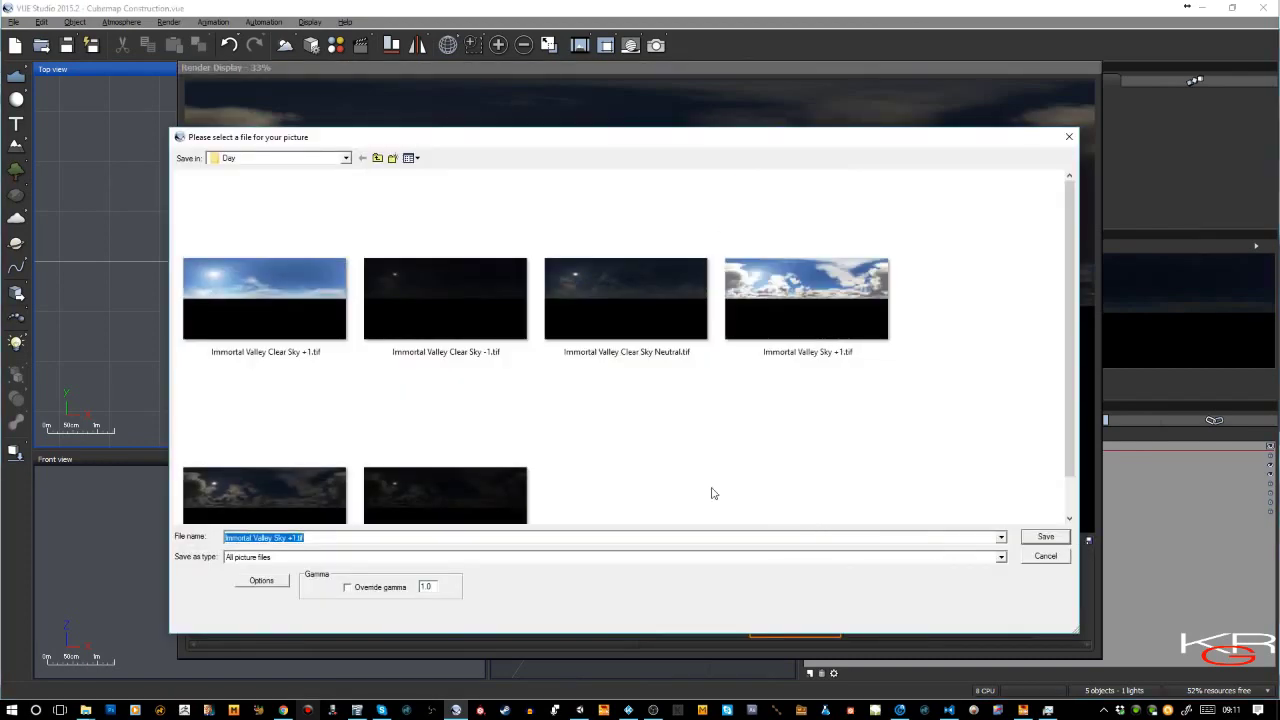
scroll(586, 425, "down", 1)
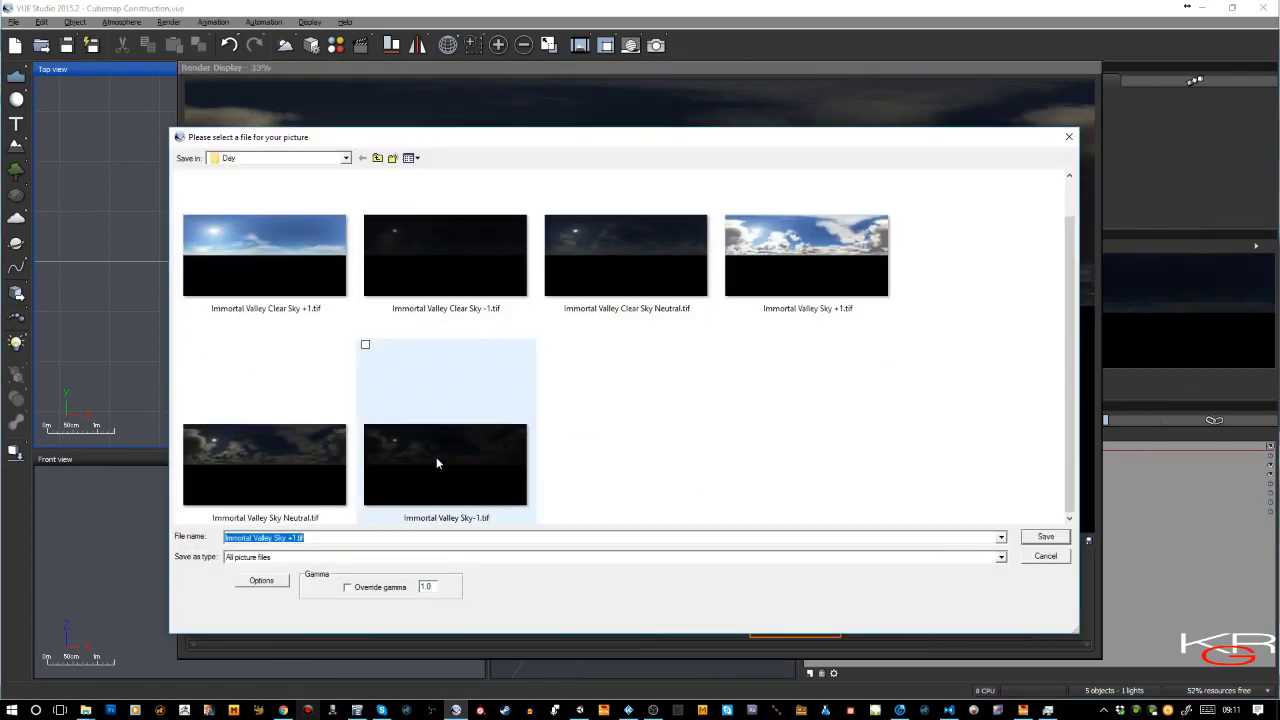
left_click(306, 471)
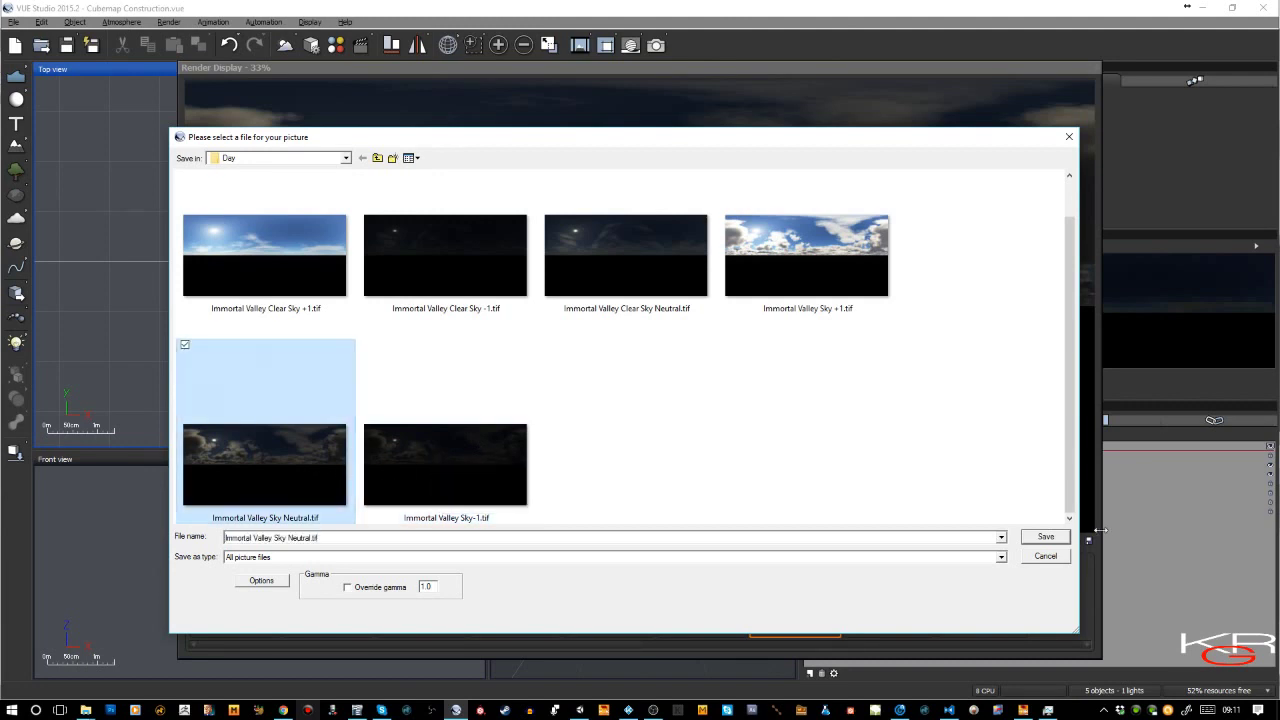
left_click(1046, 539)
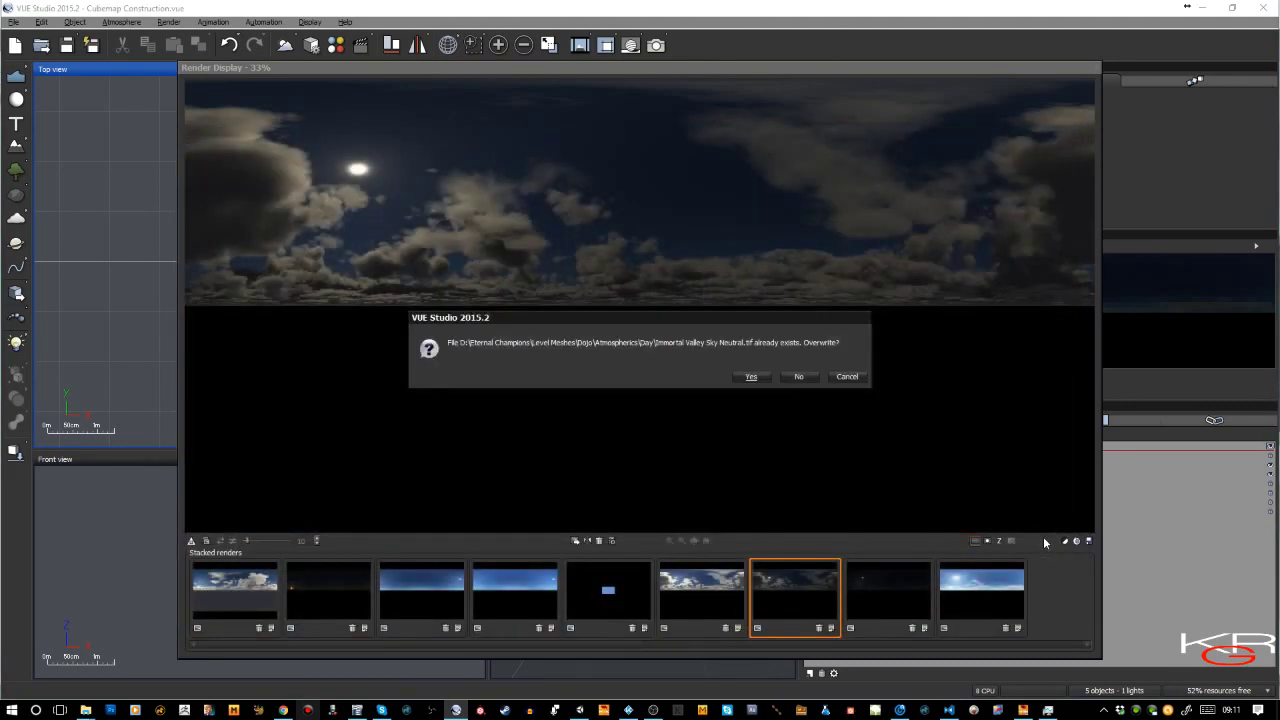
left_click(752, 378)
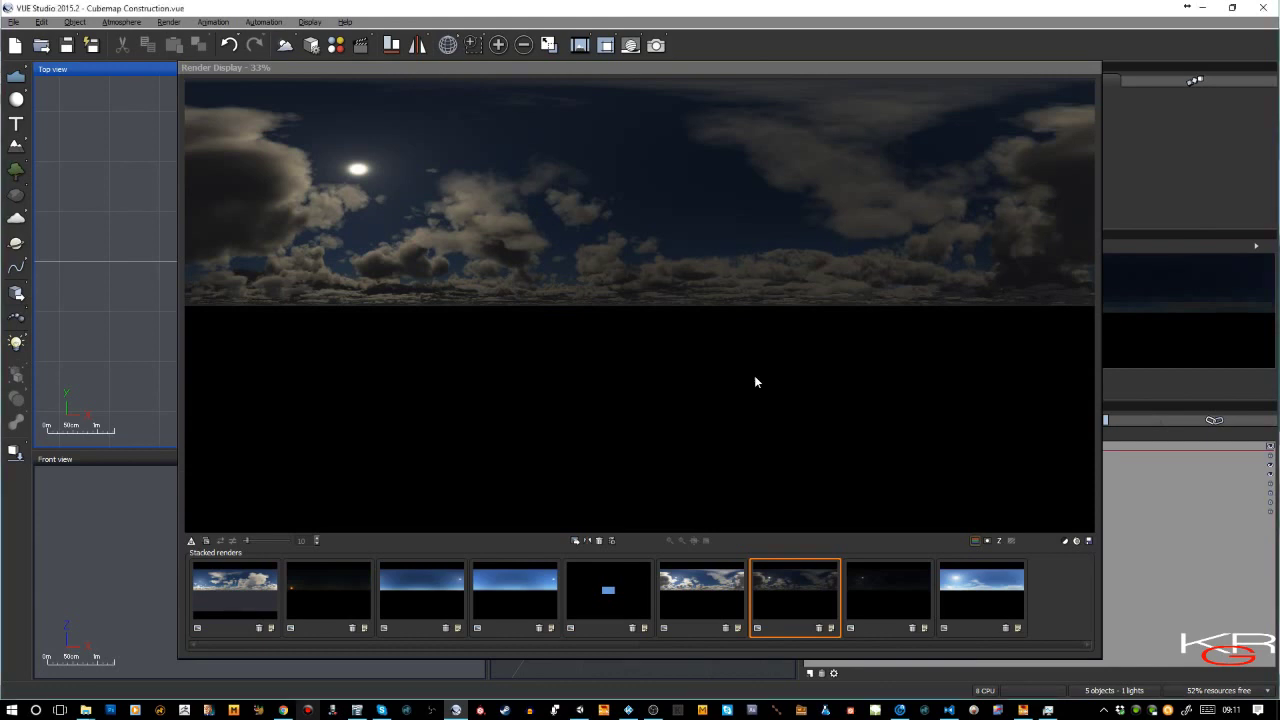
Change the post-render exposure from -2 to -4.
left_click(1065, 541)
double_click(796, 316)
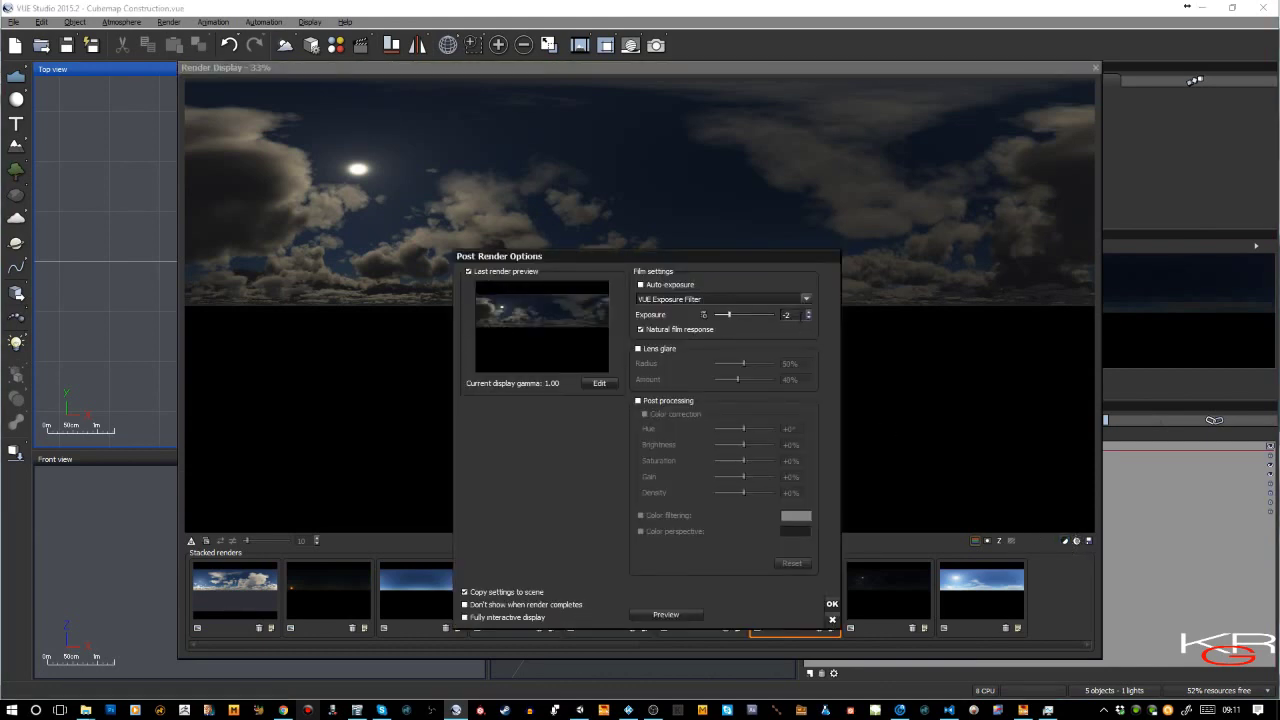
type("-4")
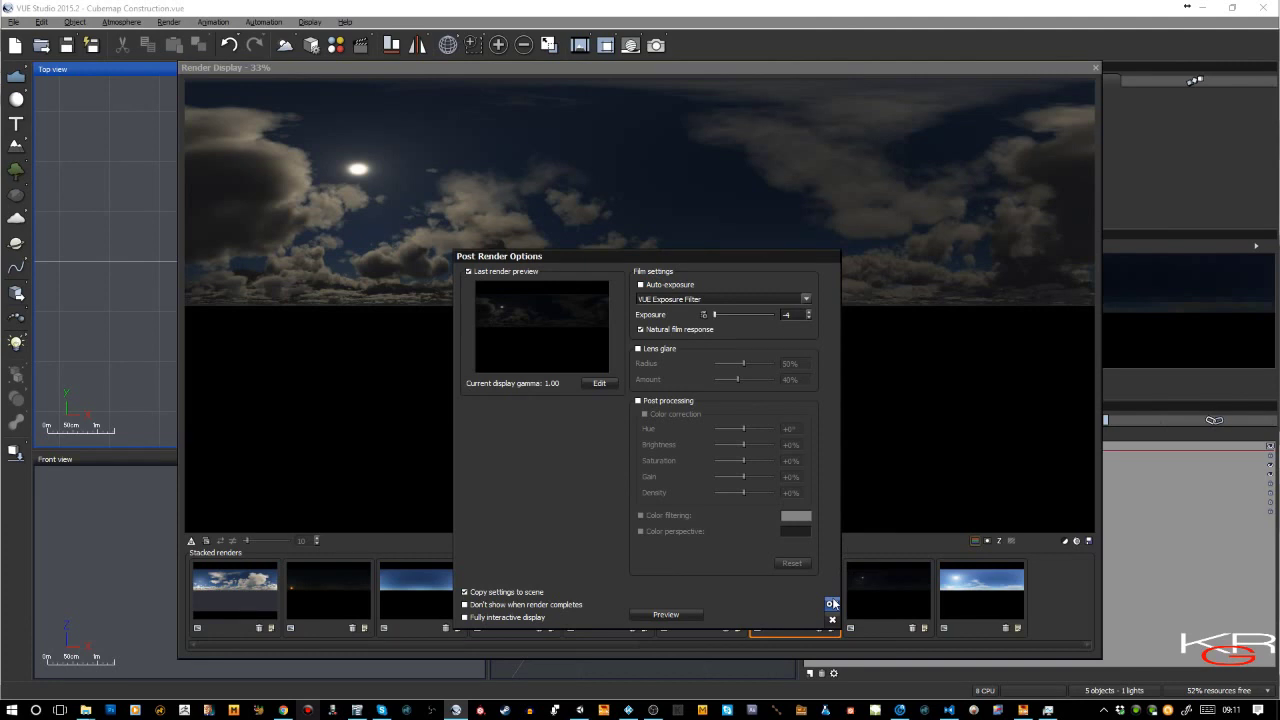
left_click(832, 604)
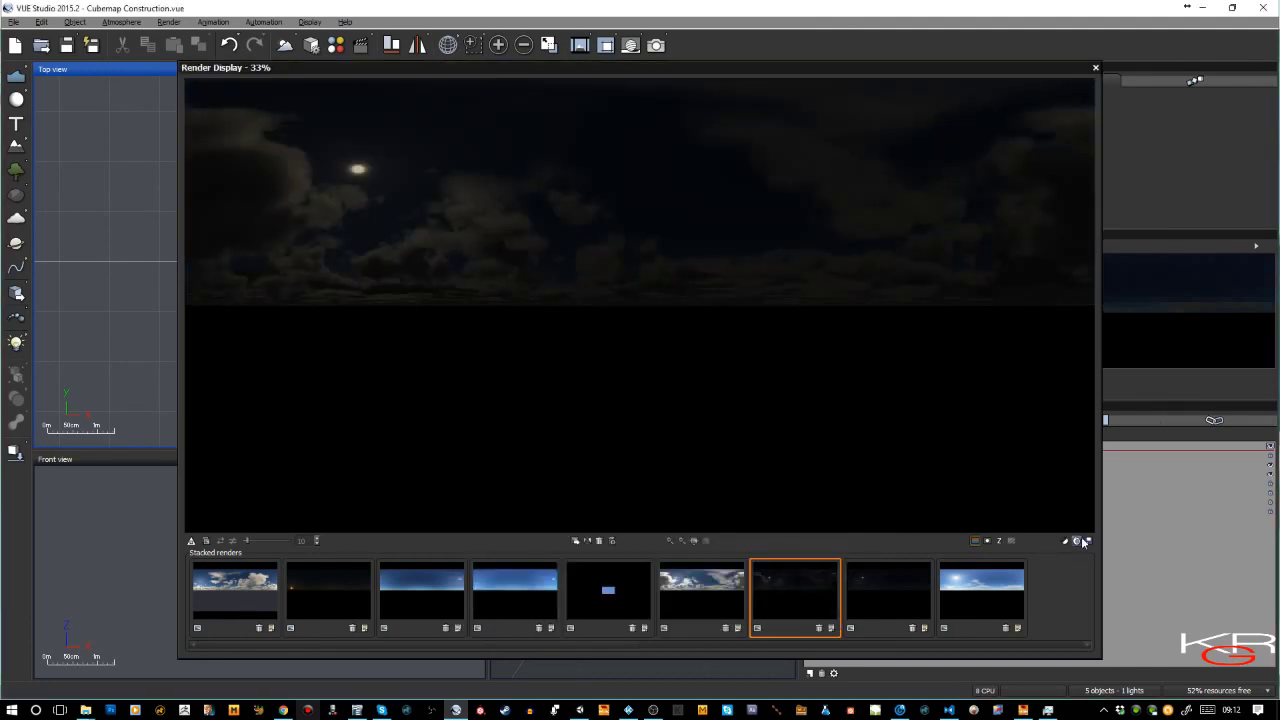
Save the darkest render over Immortal Valley Sky-1.tif, confirming the overwrite.
left_click(1087, 540)
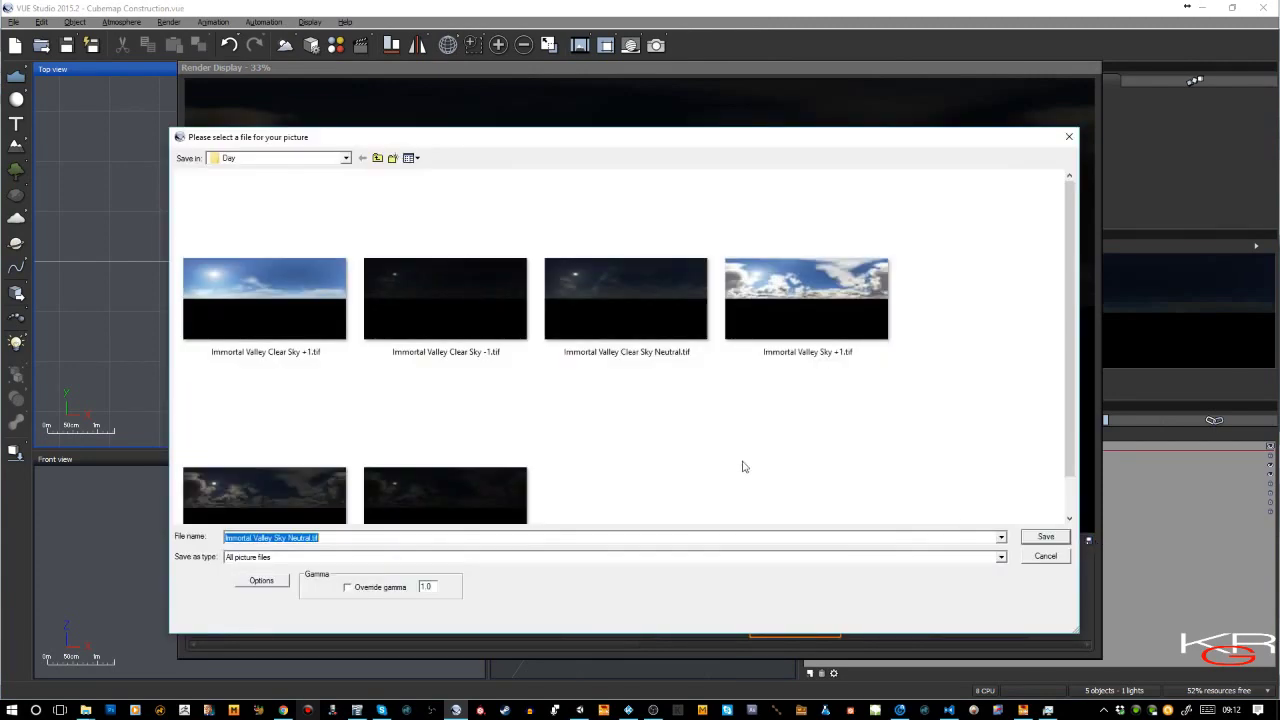
scroll(633, 417, "down", 1)
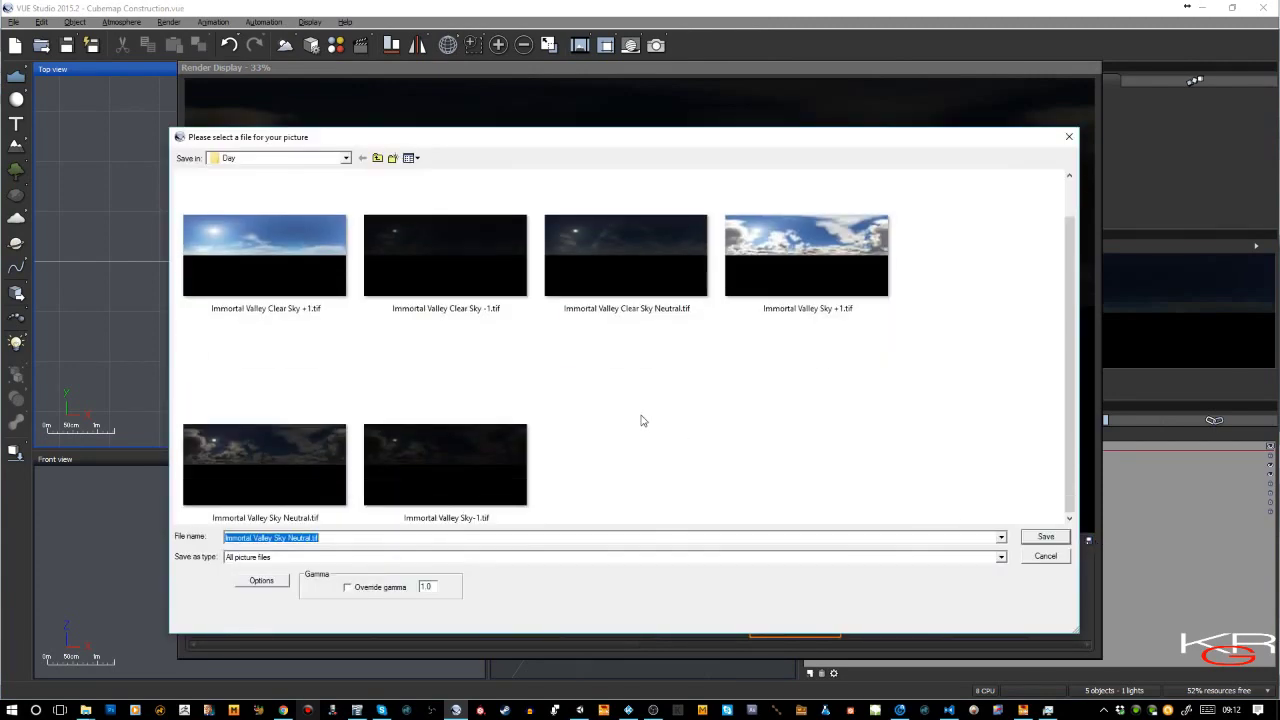
left_click(511, 482)
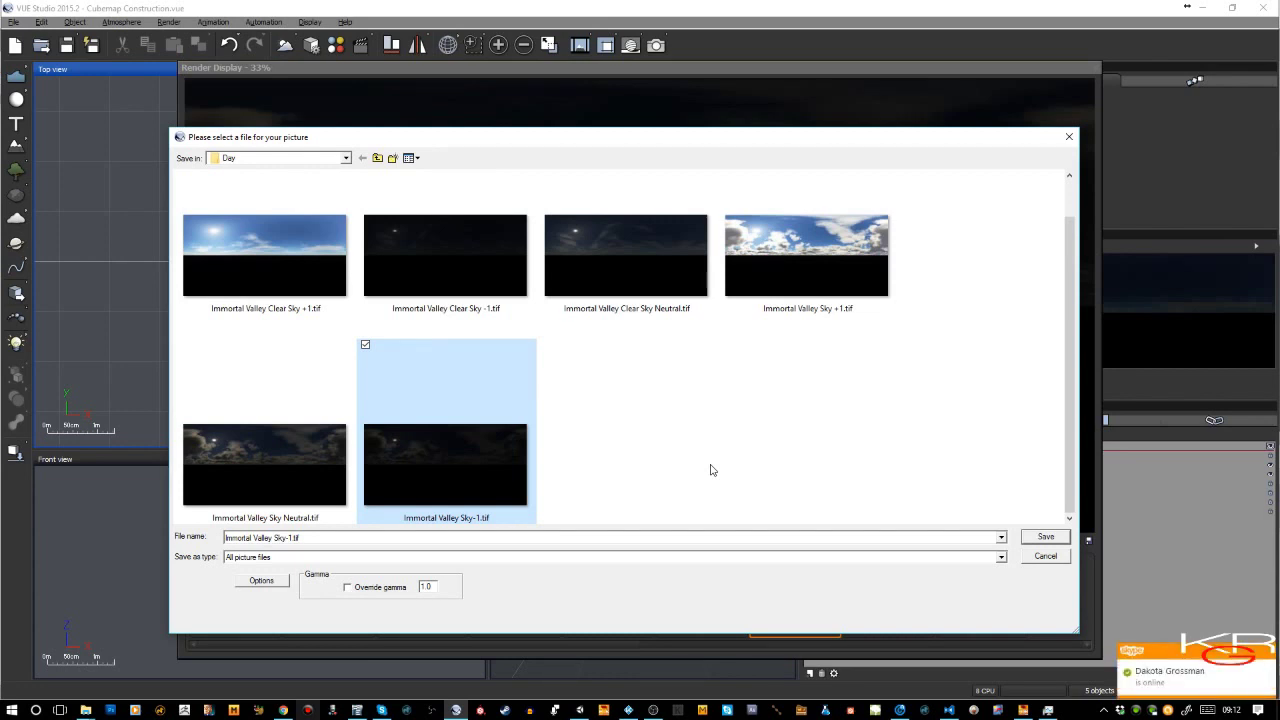
left_click(1268, 656)
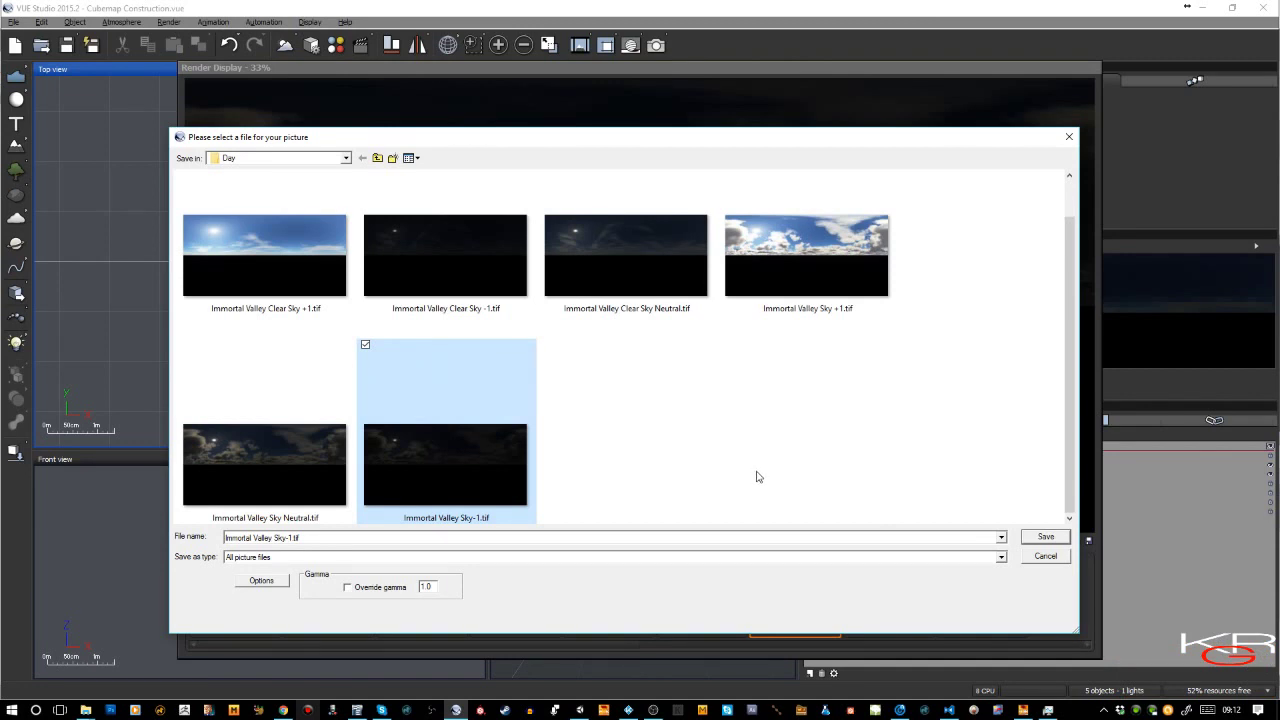
left_click(1050, 540)
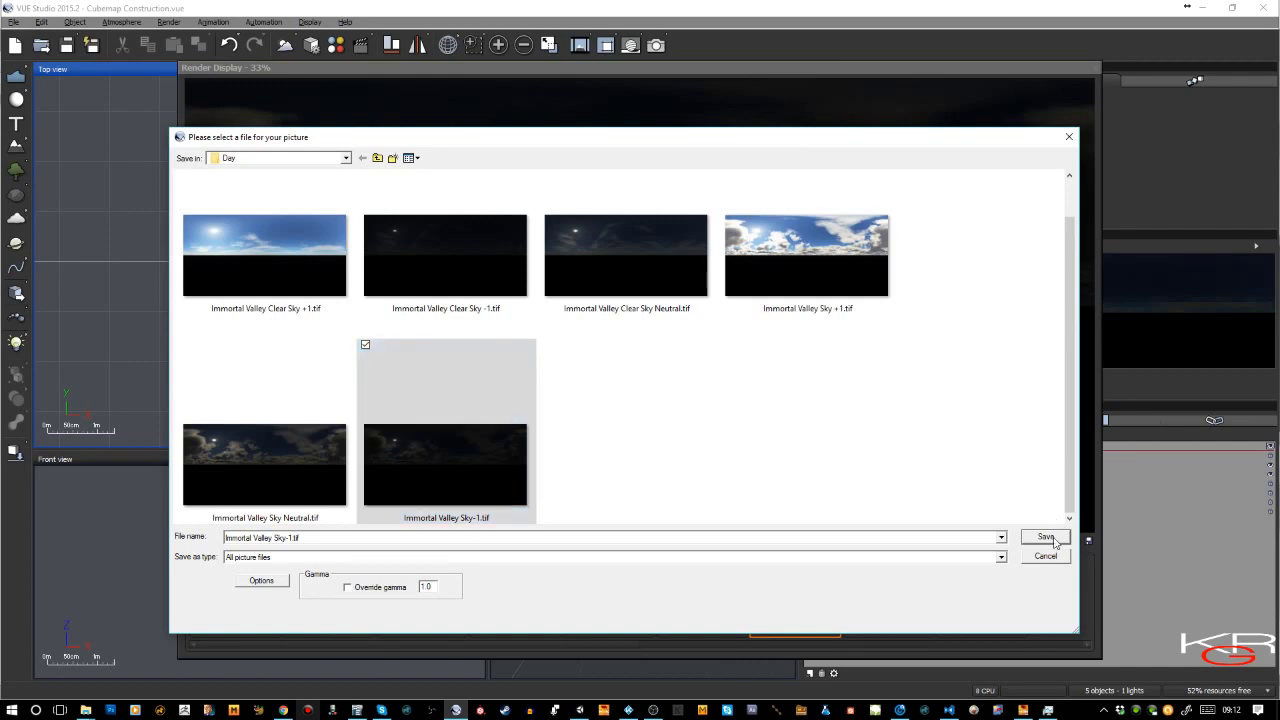
left_click(741, 377)
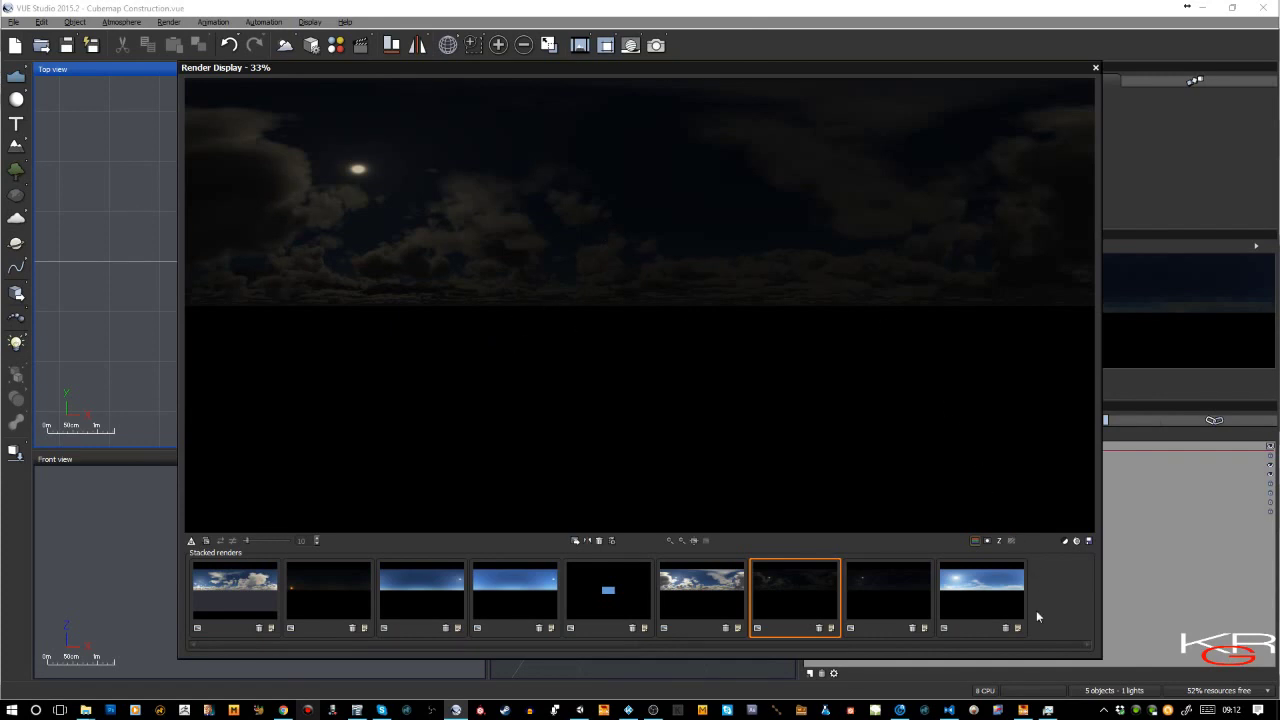
In FDRTools, discard unsaved changes, remove the Daytime project's three images, and start adding new ones.
left_click(1022, 710)
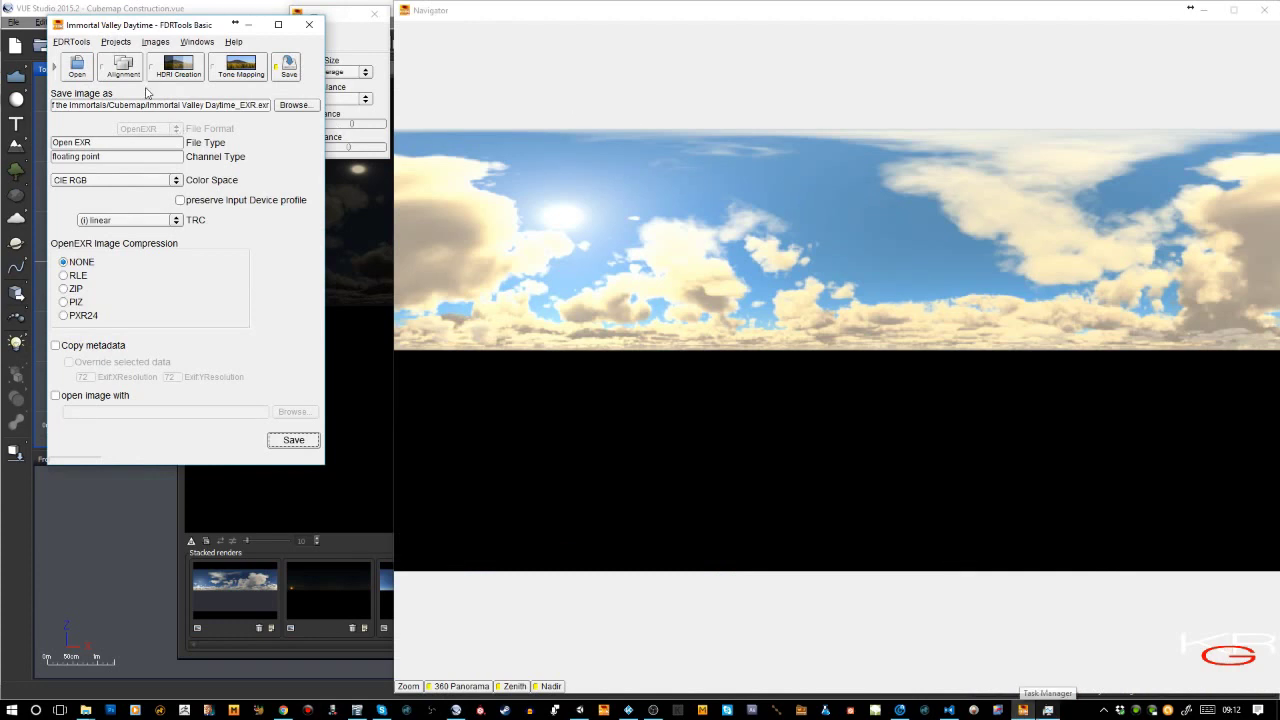
left_click(125, 42)
left_click(138, 74)
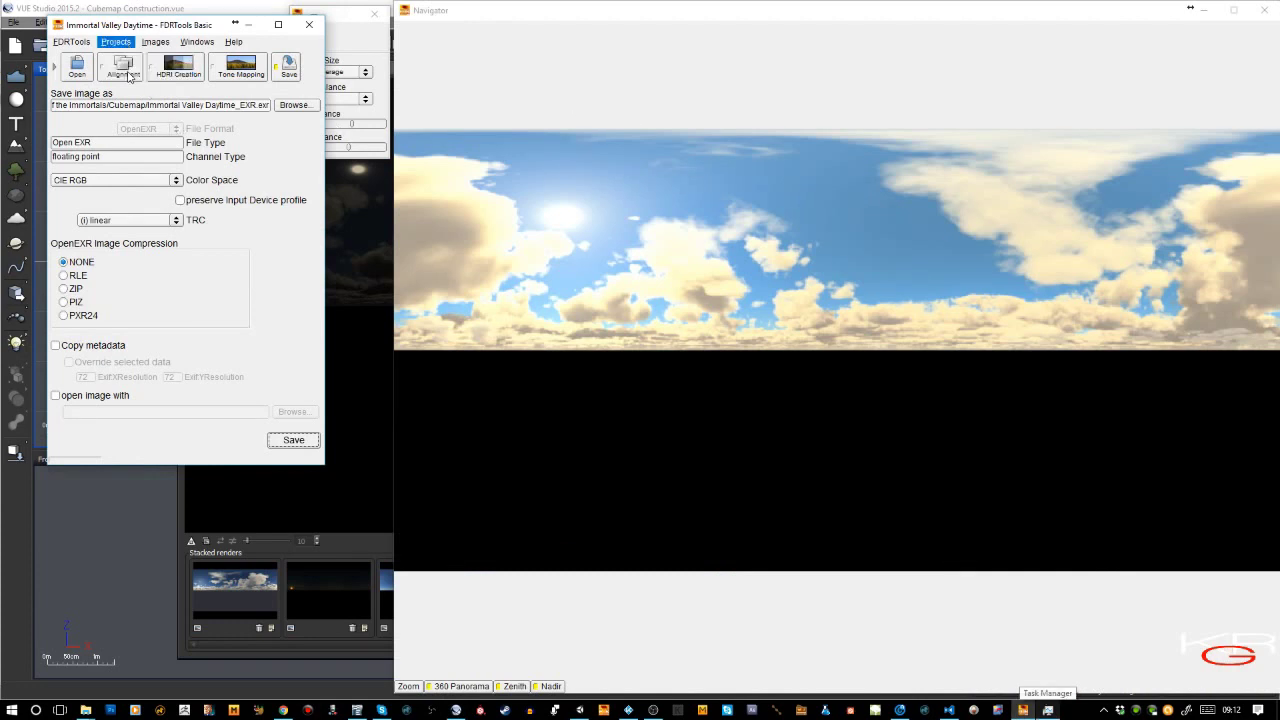
left_click(164, 75)
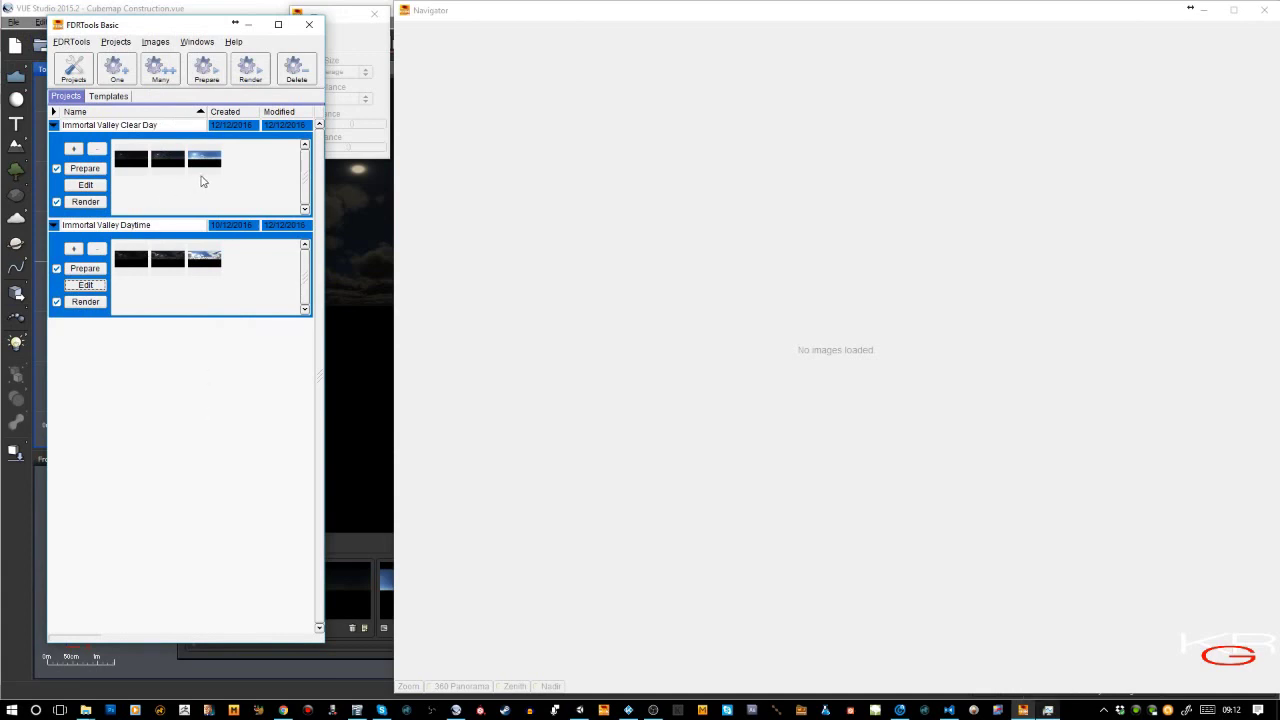
left_click_drag(212, 254, 140, 264)
left_click(97, 250)
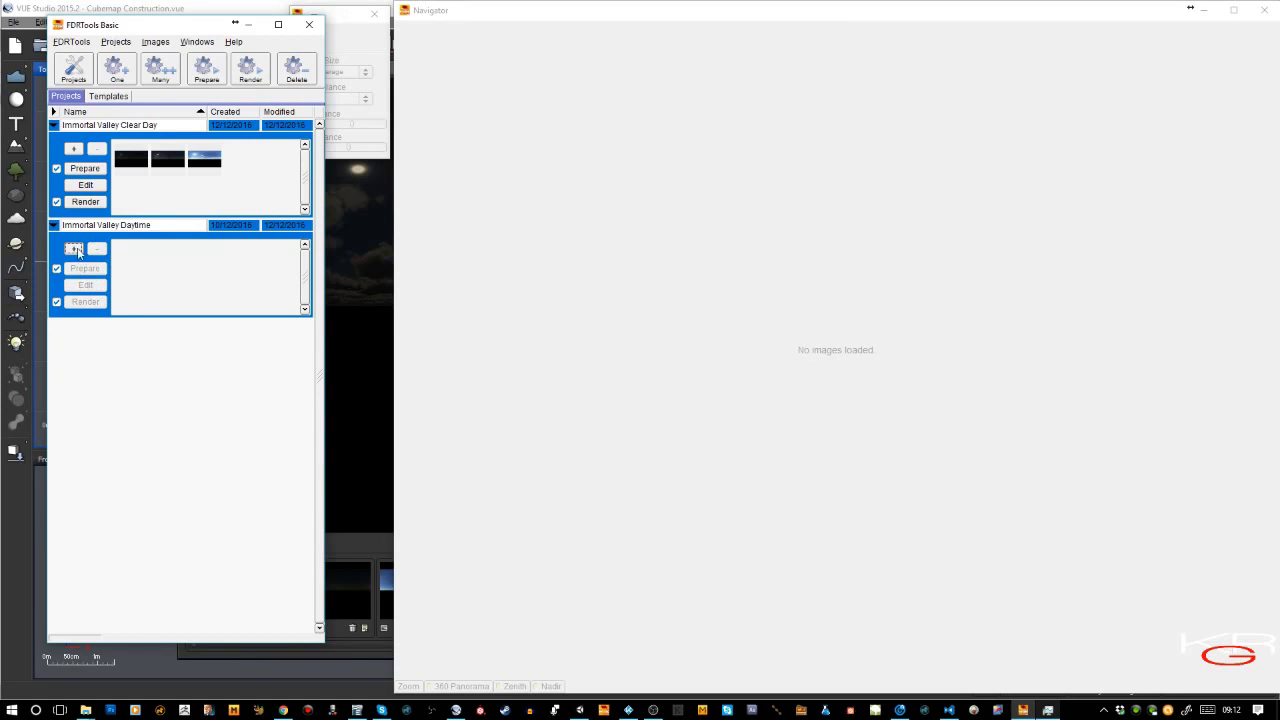
left_click(73, 248)
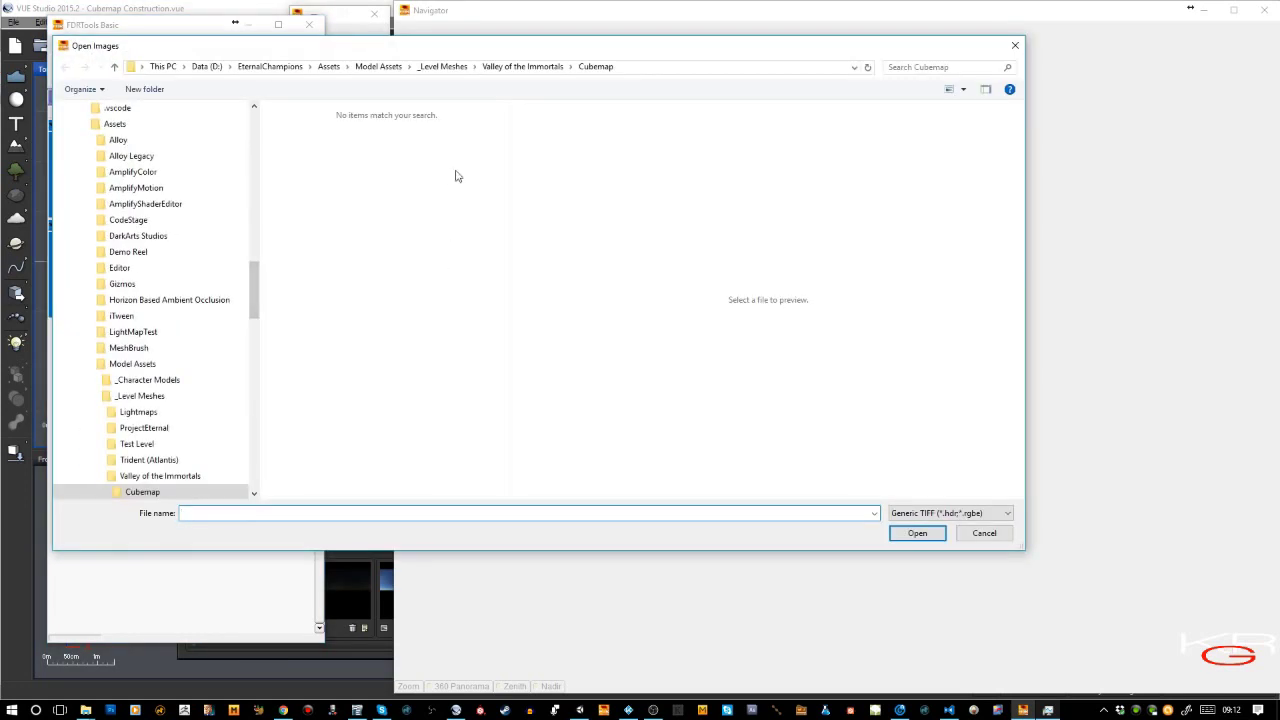
Load Sky-1, Sky Neutral and Sky +1 TIFs from Atmospherics\Day, showing all image types.
left_click(914, 514)
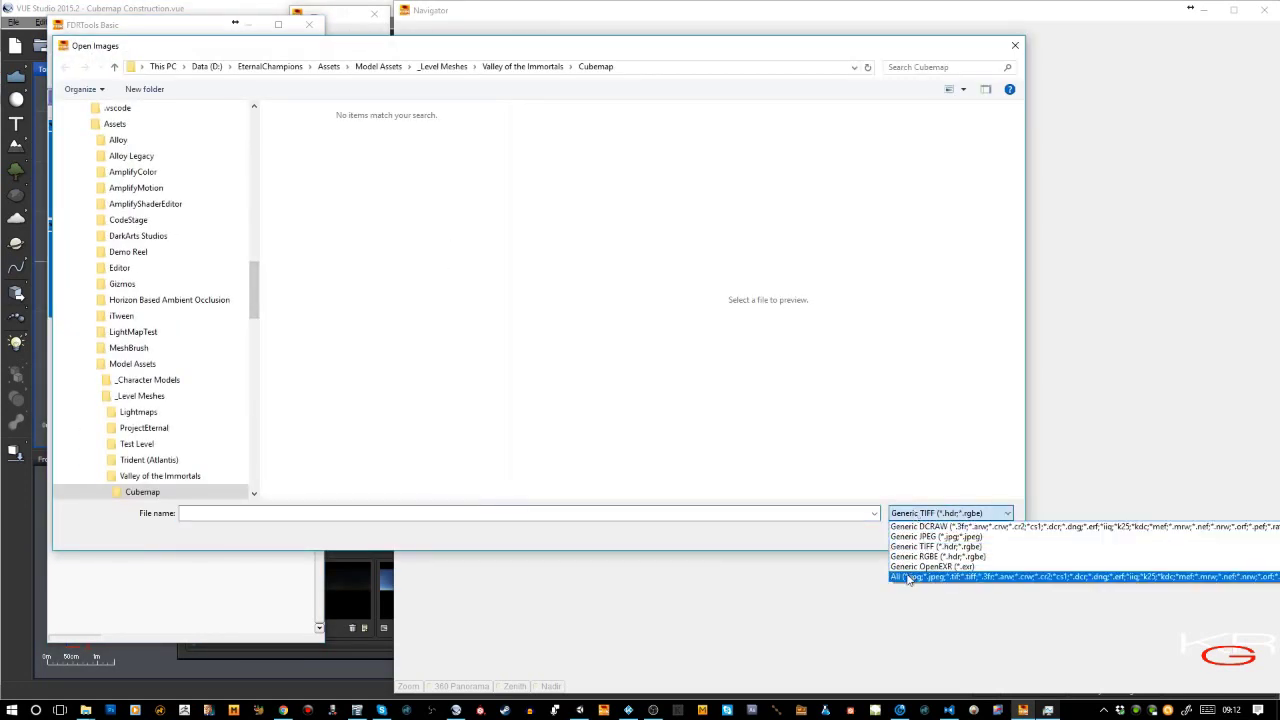
left_click(908, 577)
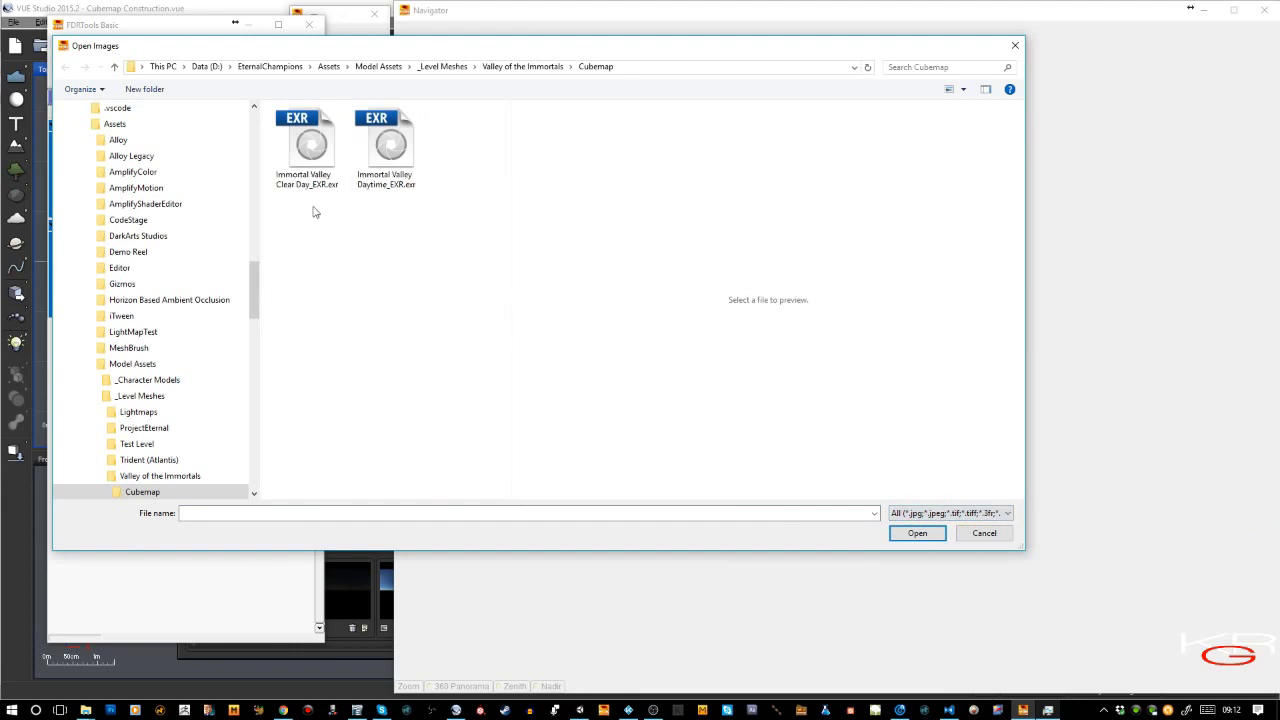
scroll(253, 291, "up", 10)
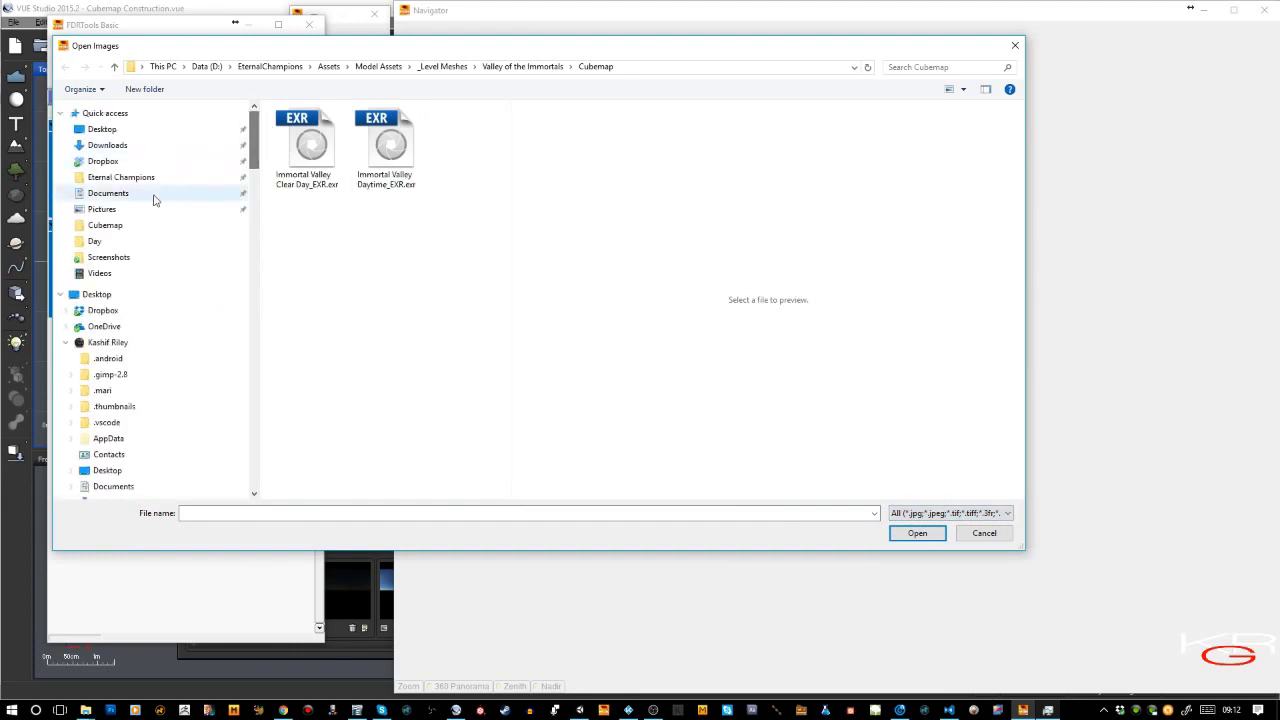
left_click(124, 234)
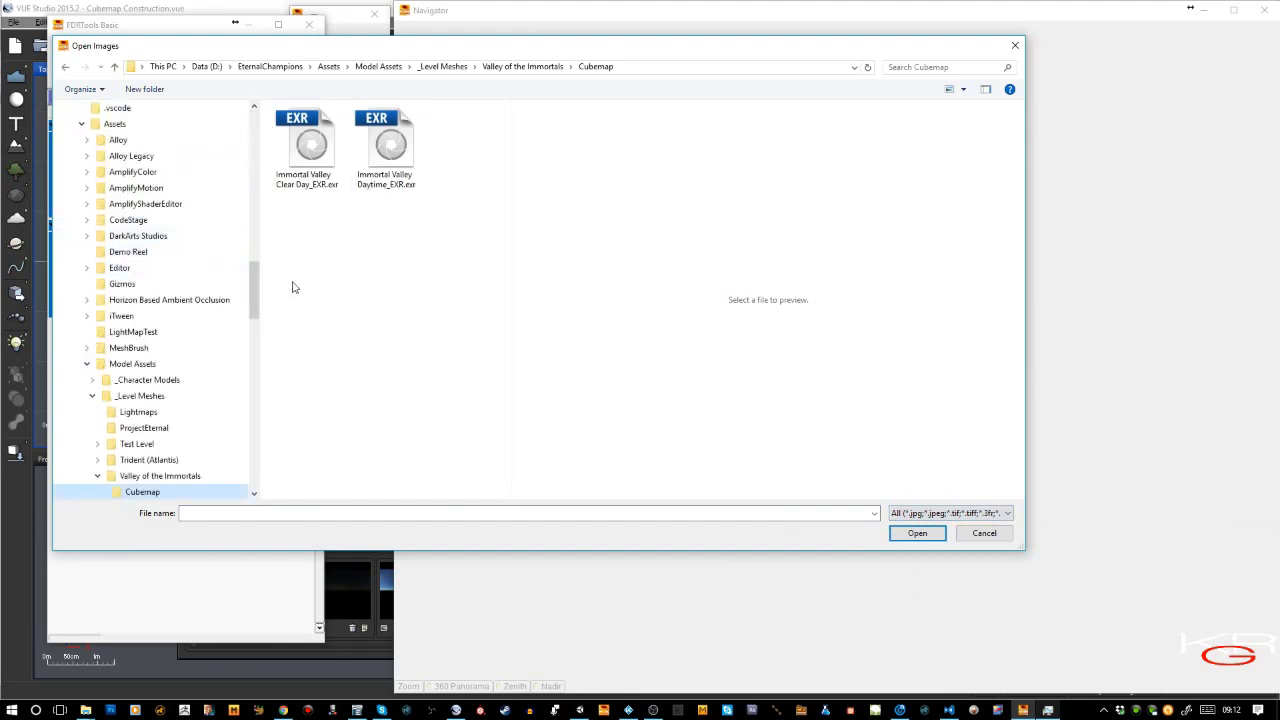
scroll(258, 305, "up", 10)
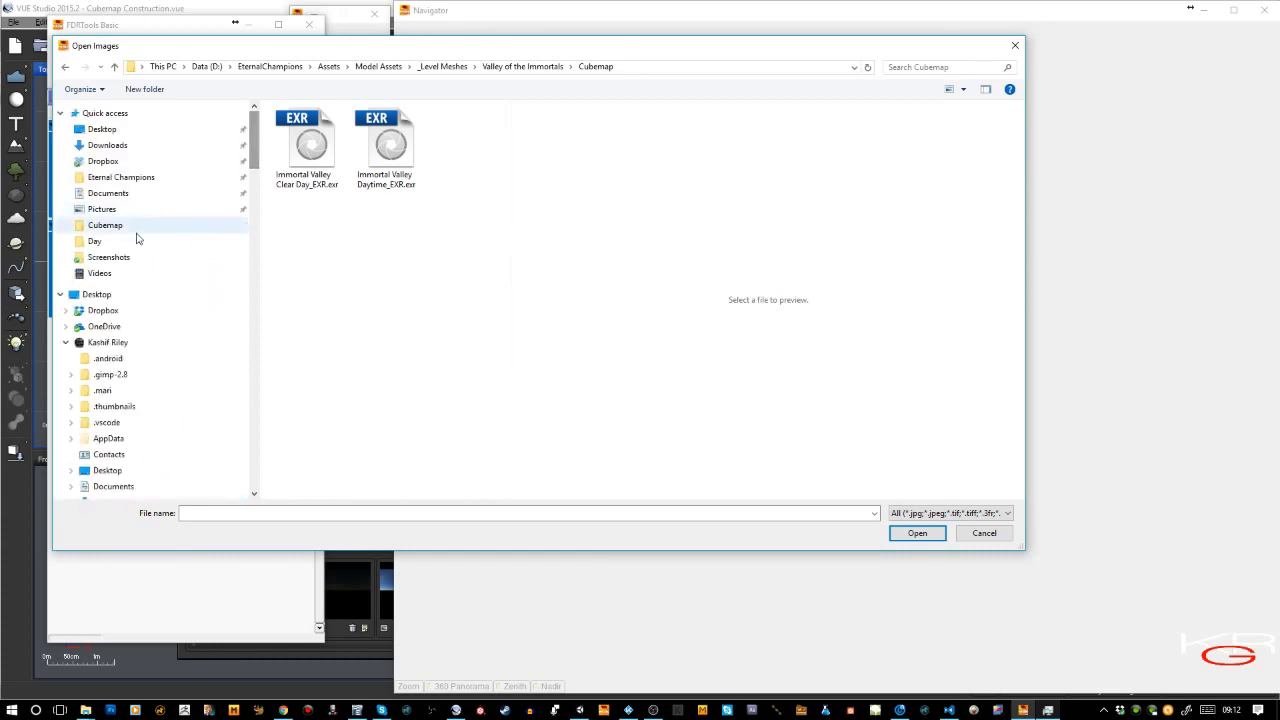
left_click(127, 242)
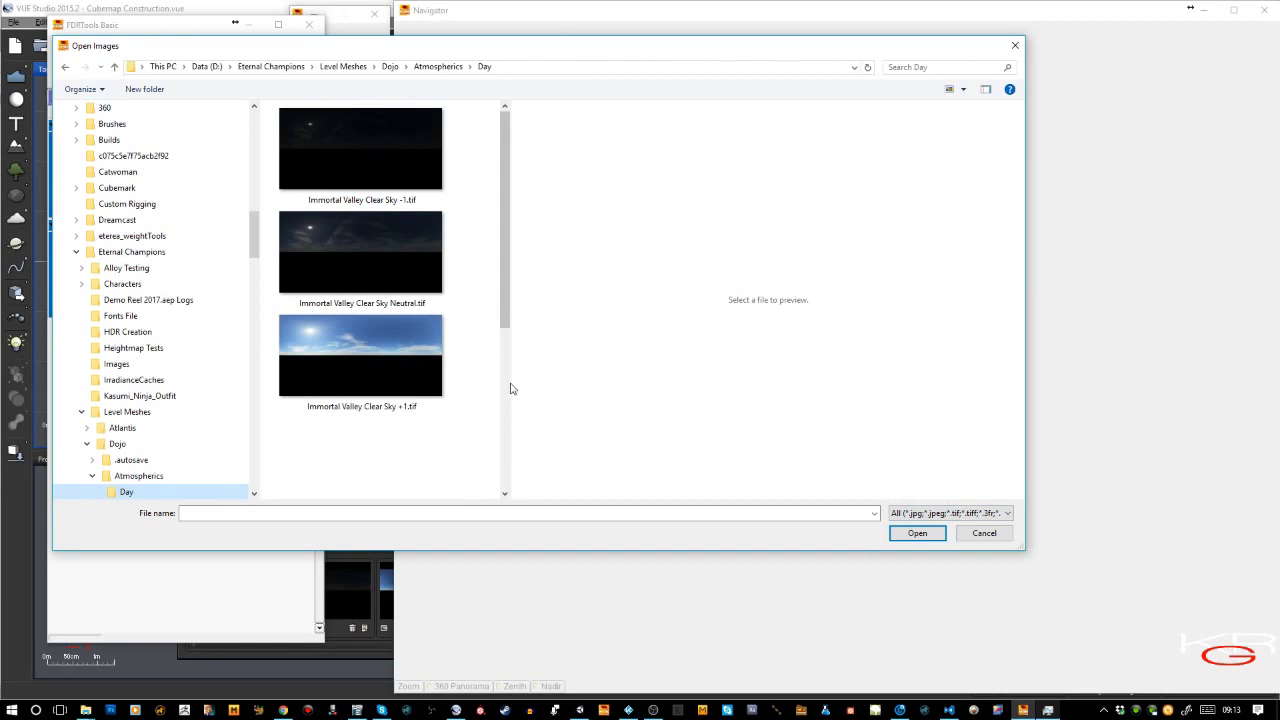
left_click_drag(511, 388, 940, 392)
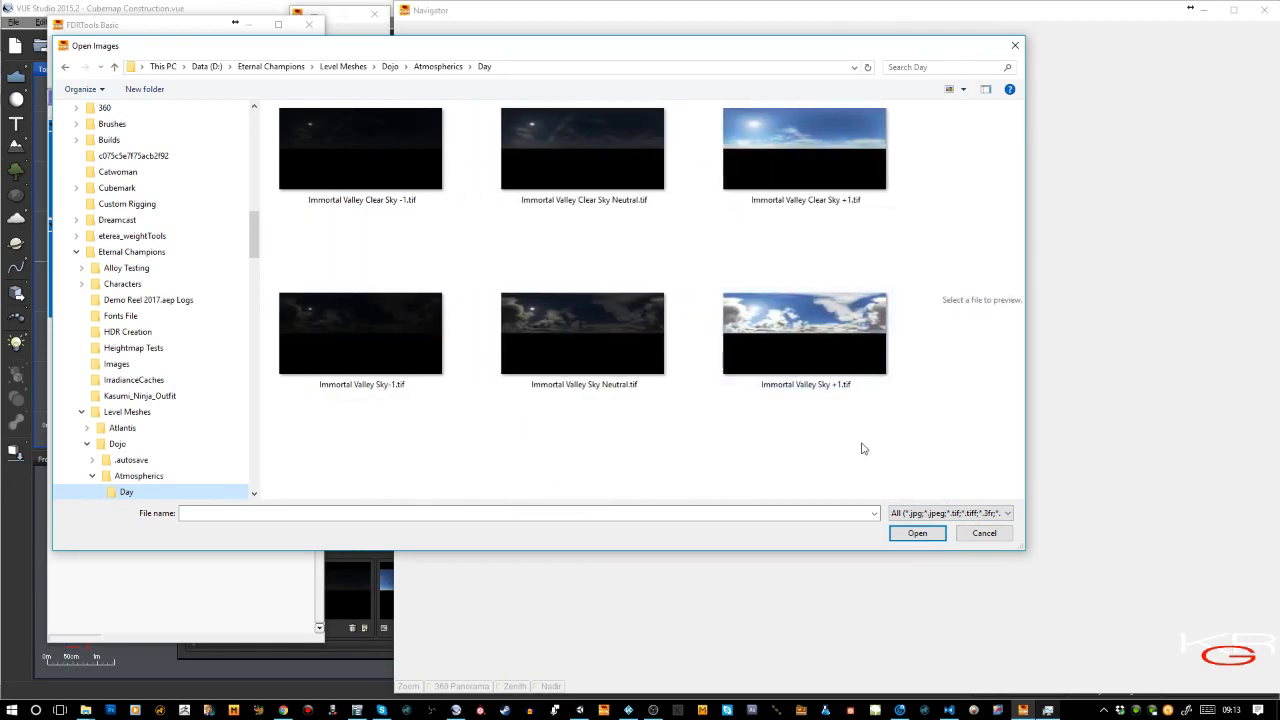
left_click_drag(866, 448, 350, 327)
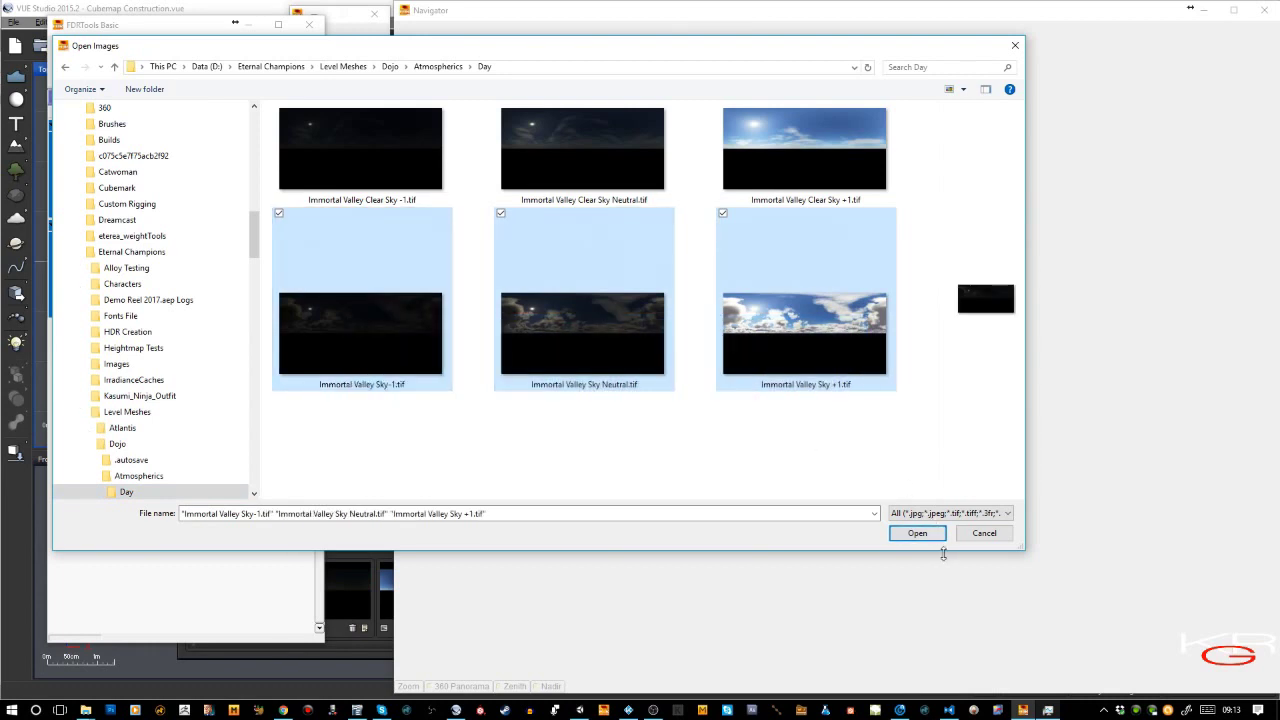
left_click(917, 532)
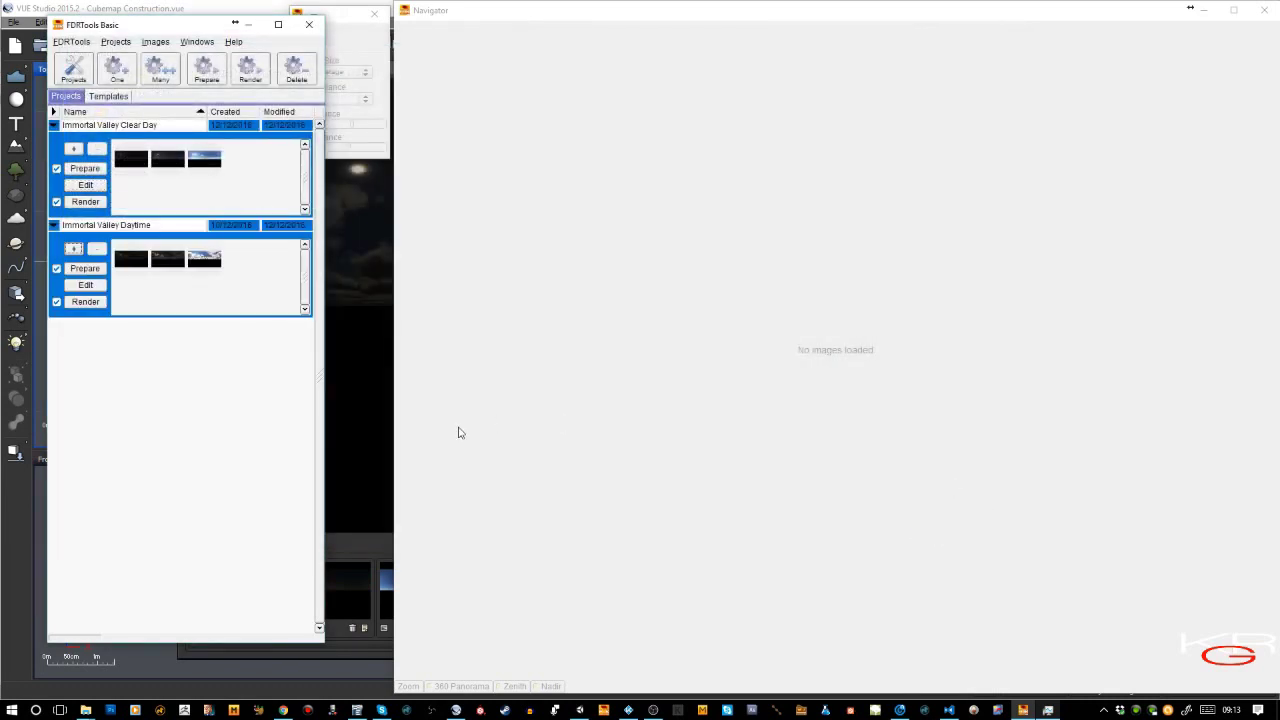
Edit the Immortal Valley Daytime project and zoom into the merged 18.27 EV HDR preview.
left_click(95, 286)
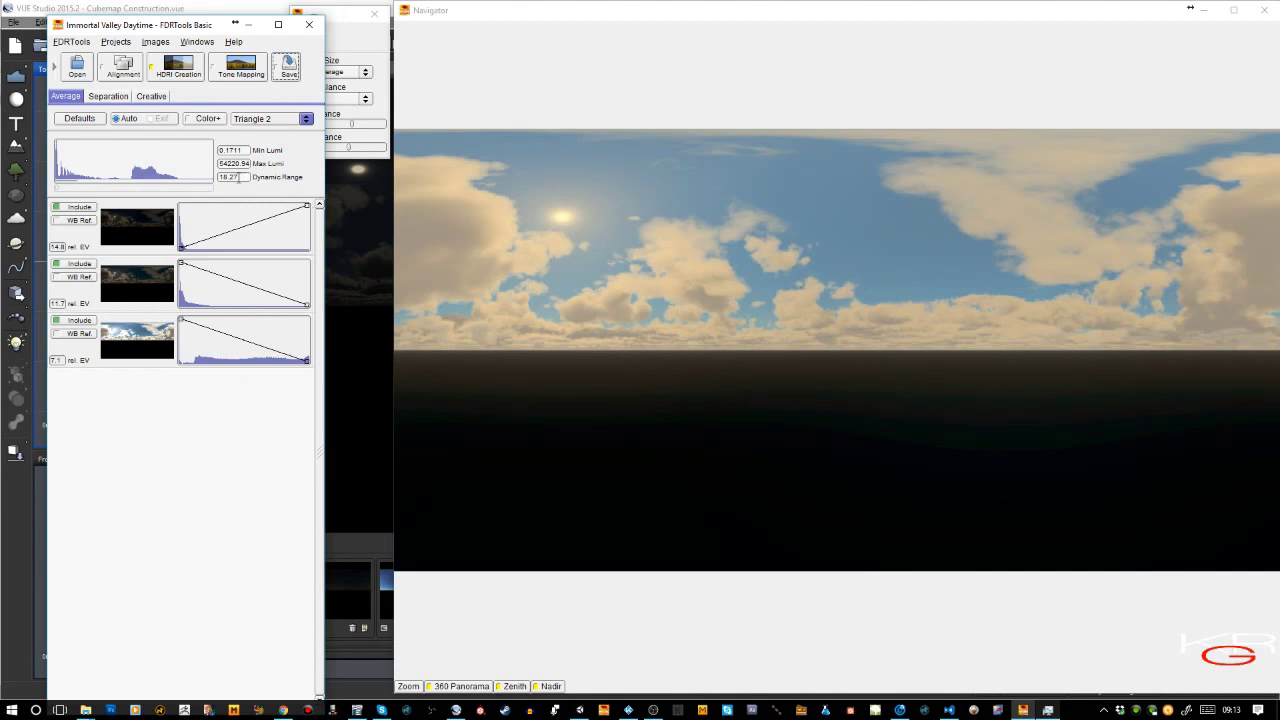
mouse_move(236, 179)
left_click(414, 687)
left_click(567, 227)
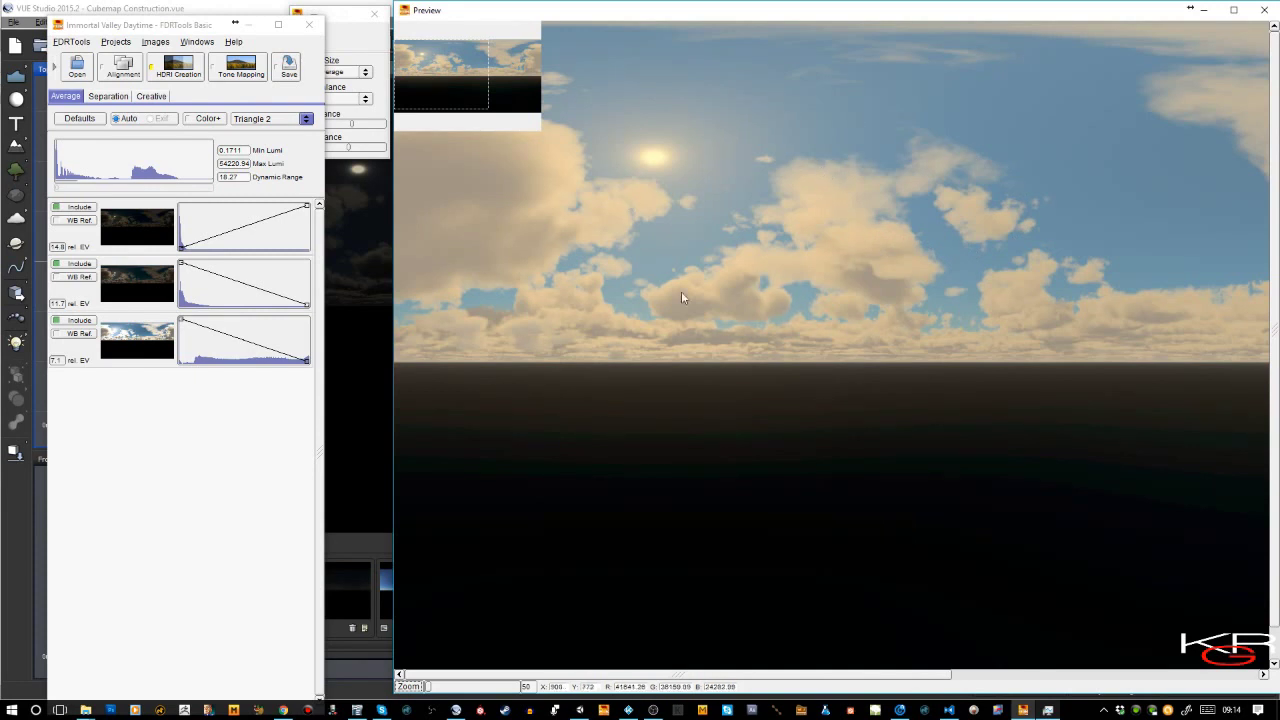
Apply Receptor tone mapping with Compression 1.6 and Exposure 2.6.
left_click(242, 70)
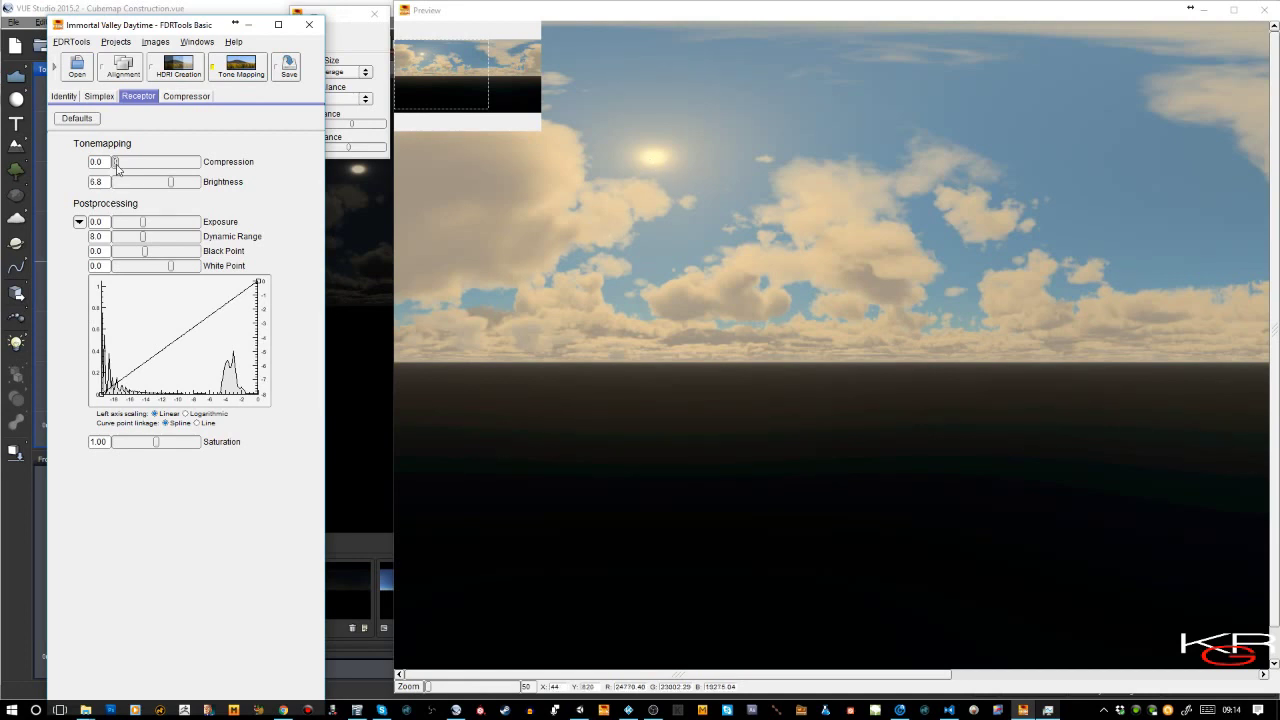
left_click_drag(116, 164, 167, 168)
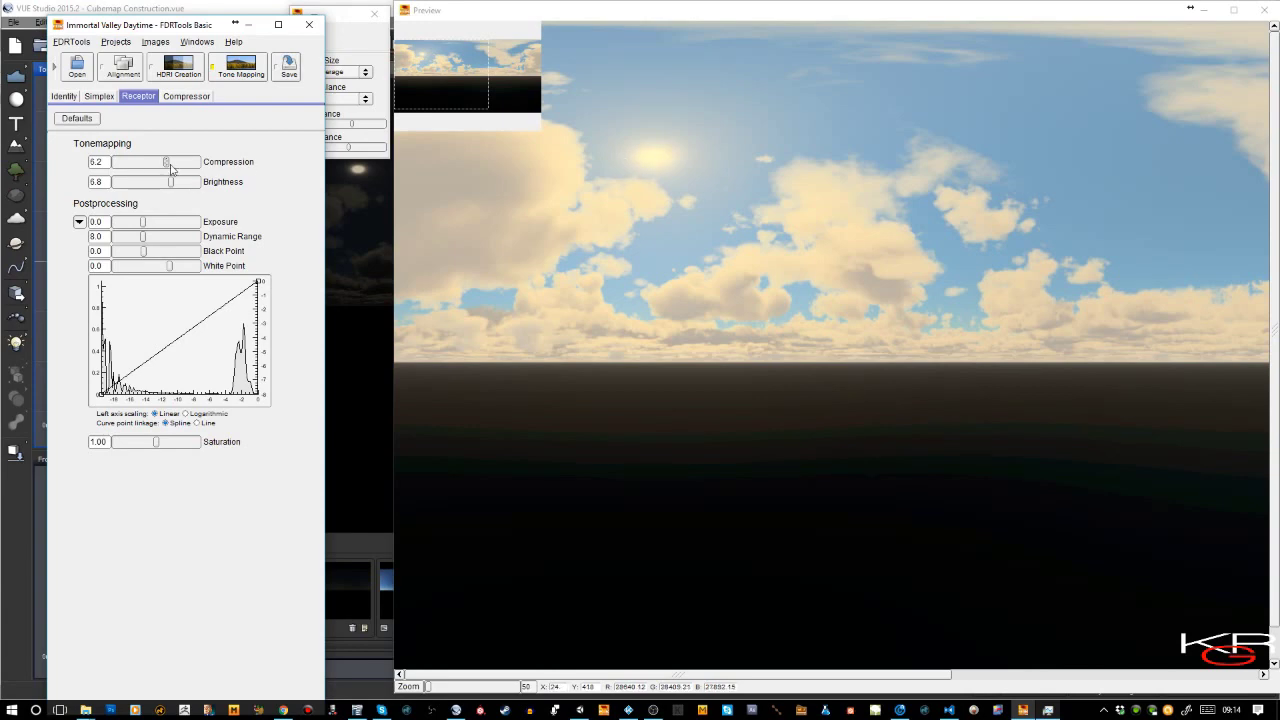
left_click_drag(167, 167, 129, 168)
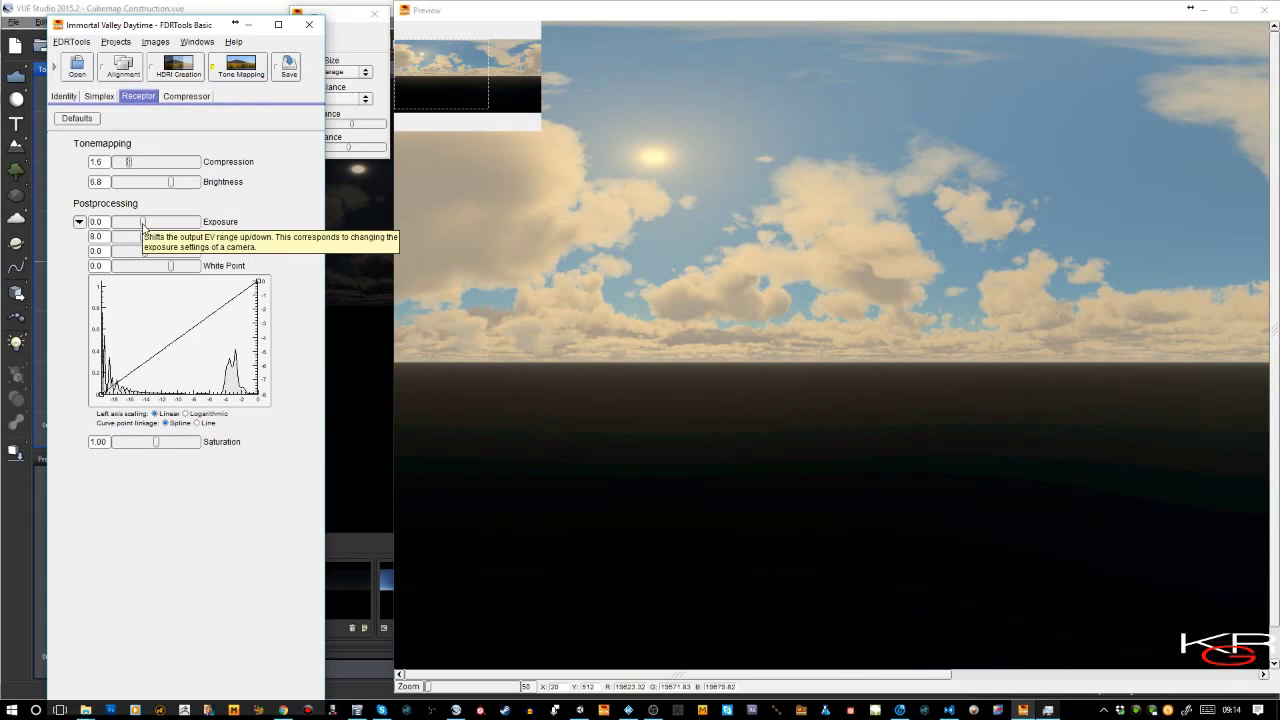
left_click_drag(143, 222, 149, 226)
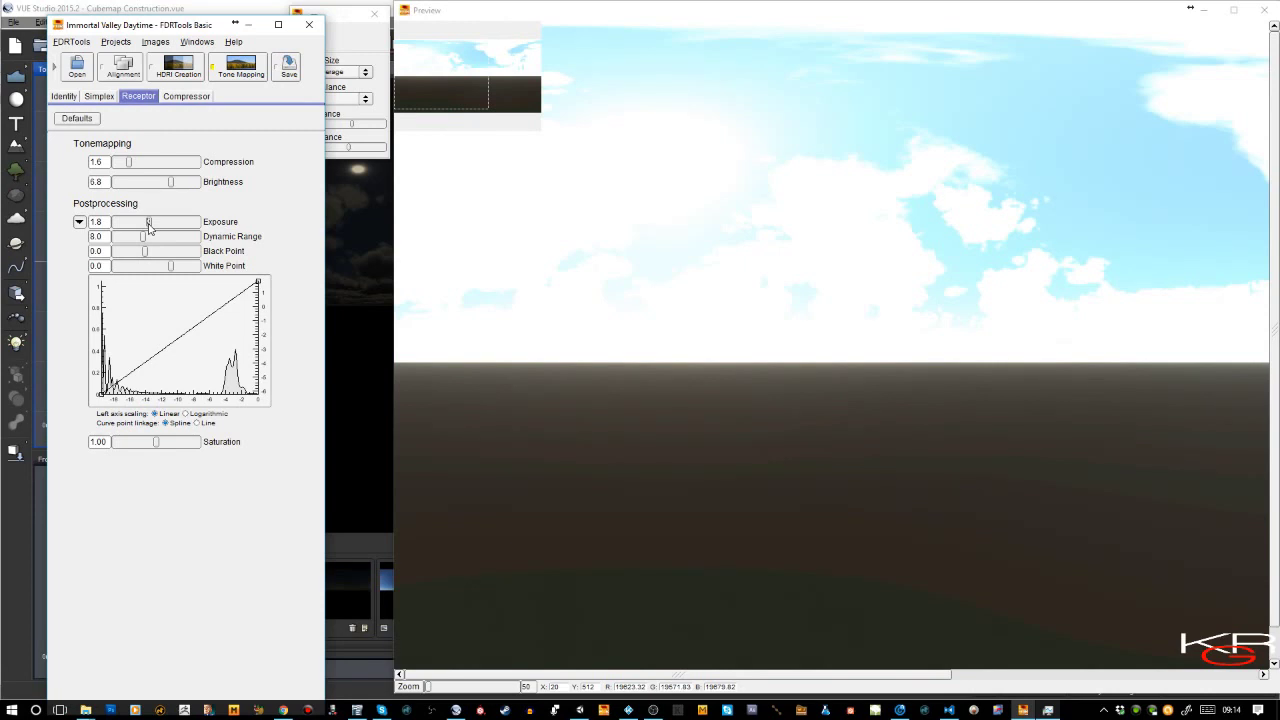
left_click_drag(149, 226, 151, 226)
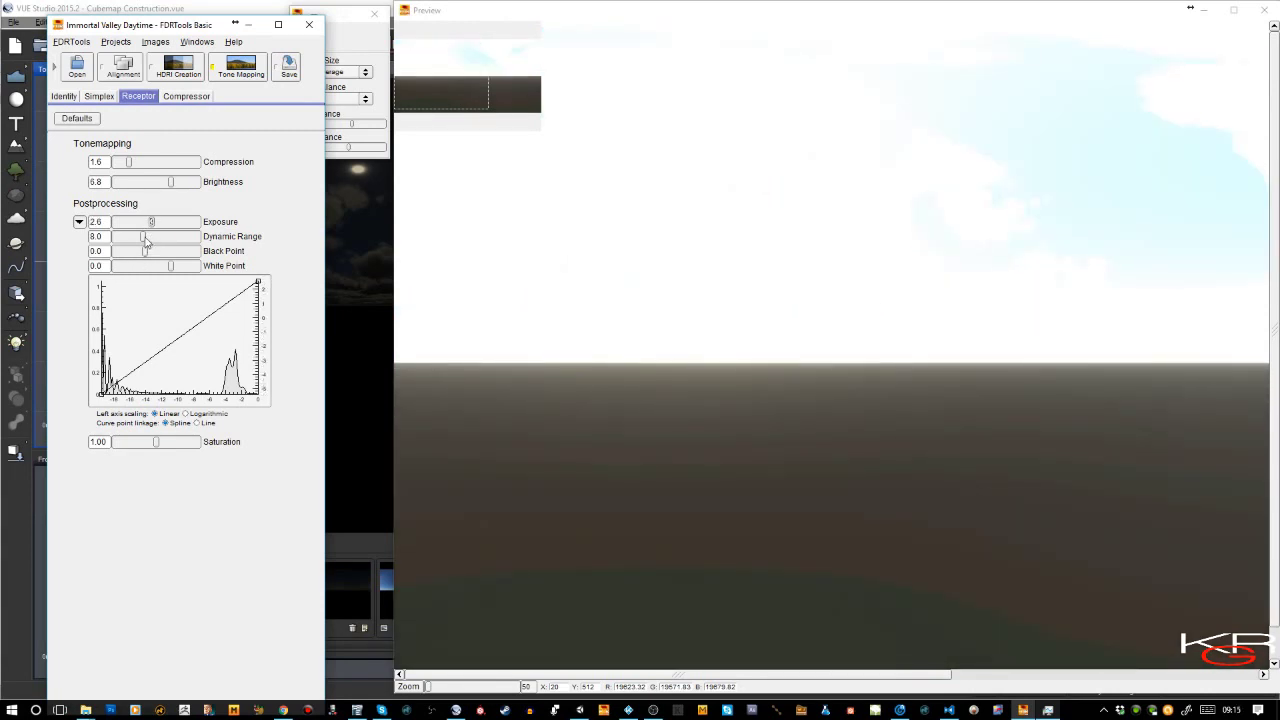
Set Dynamic Range 16.0, Black Point 5.8 and White Point 0.6, with a logarithmic histogram.
left_click_drag(145, 240, 172, 240)
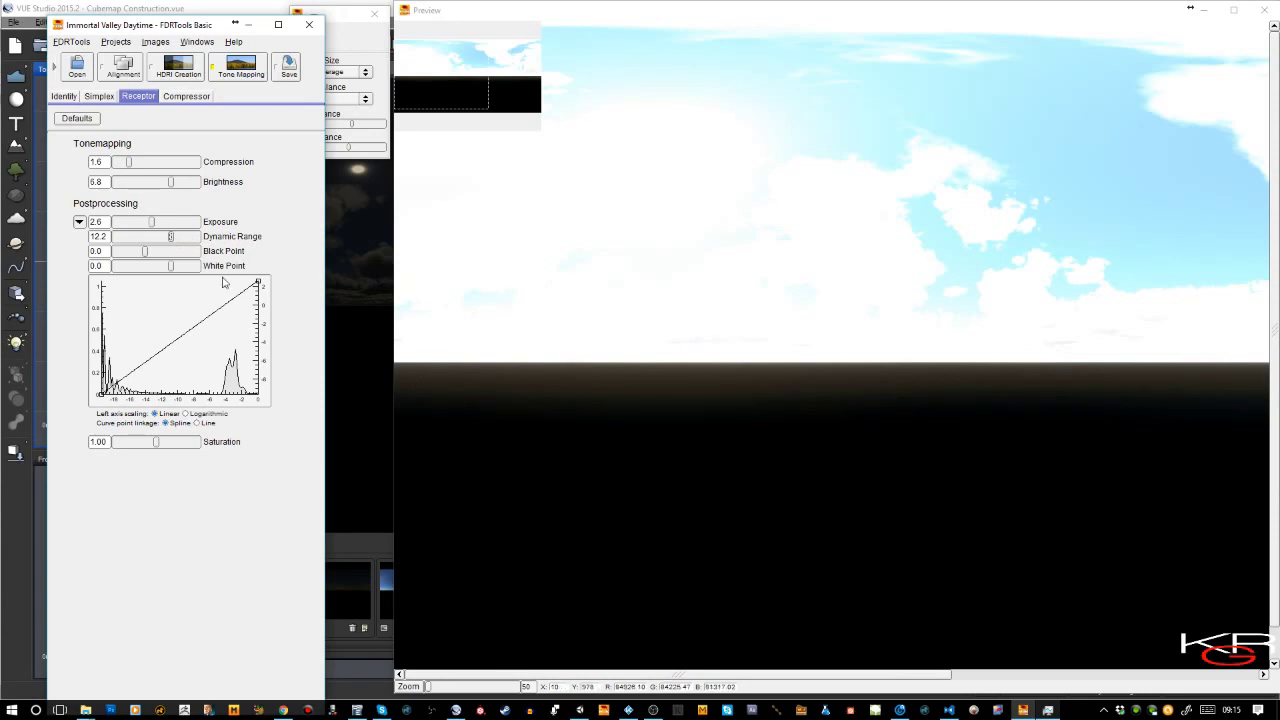
left_click_drag(172, 239, 204, 240)
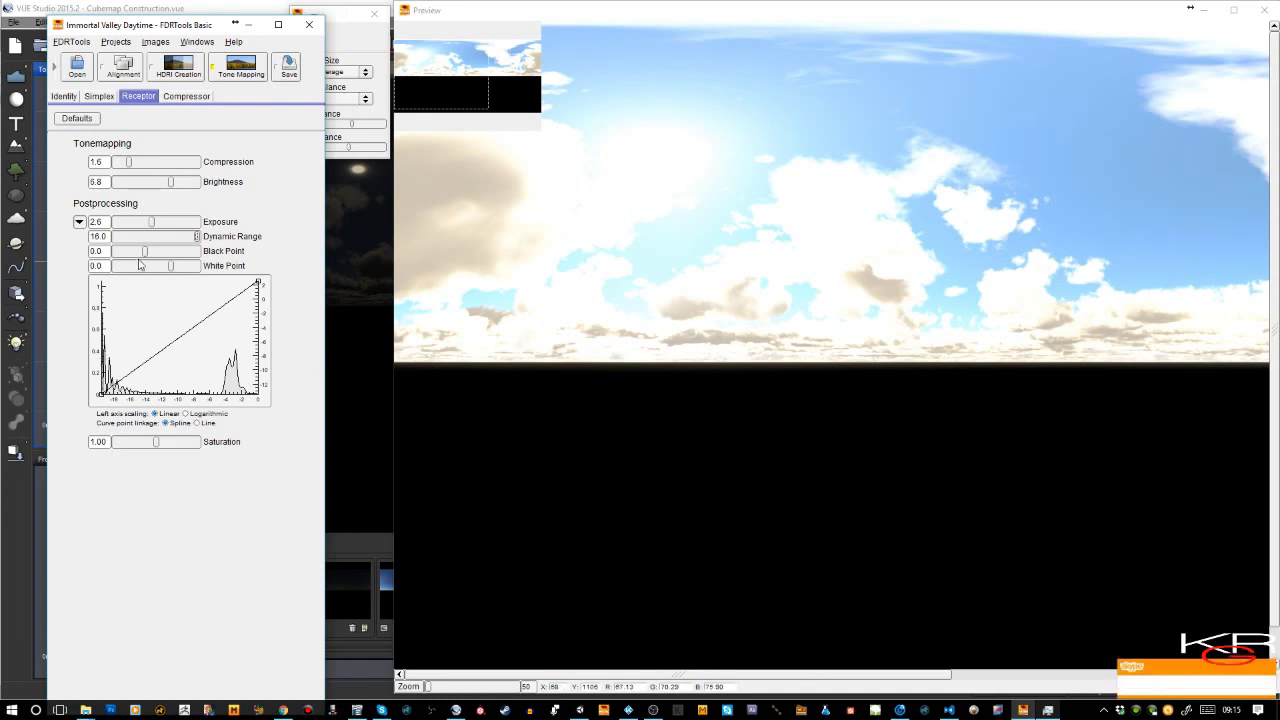
left_click_drag(144, 252, 178, 256)
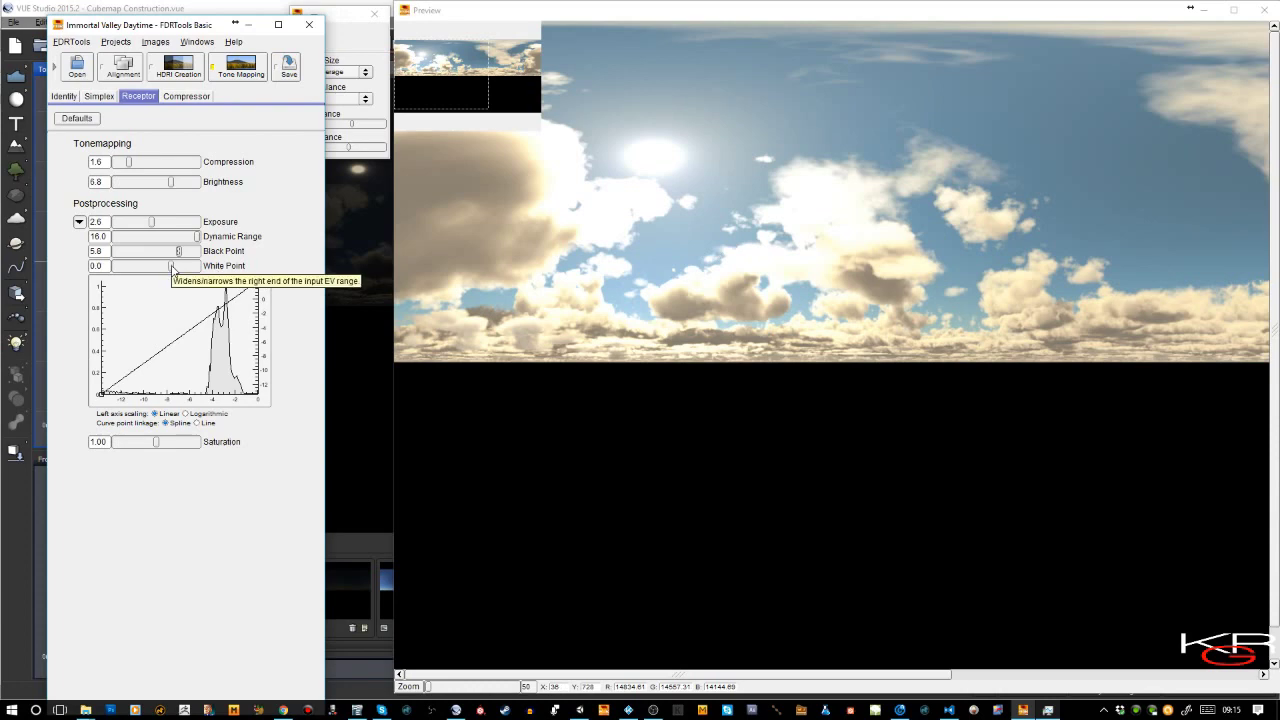
left_click_drag(172, 268, 175, 272)
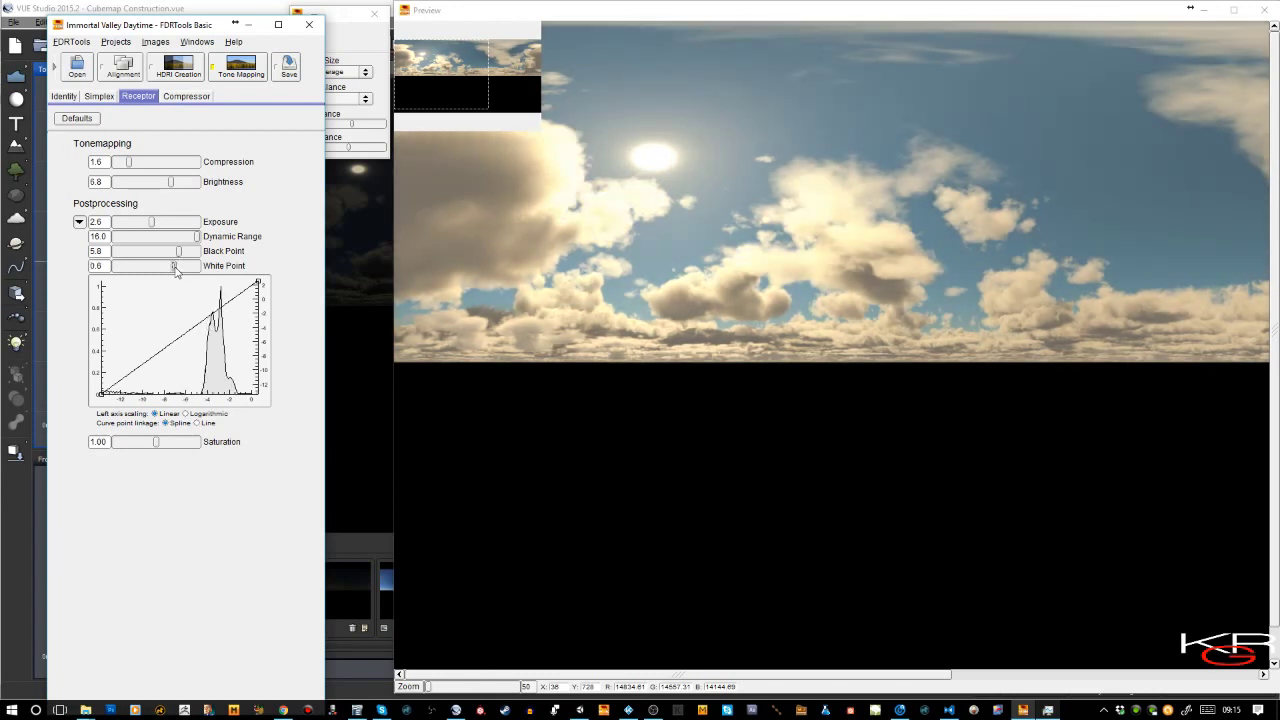
left_click(185, 414)
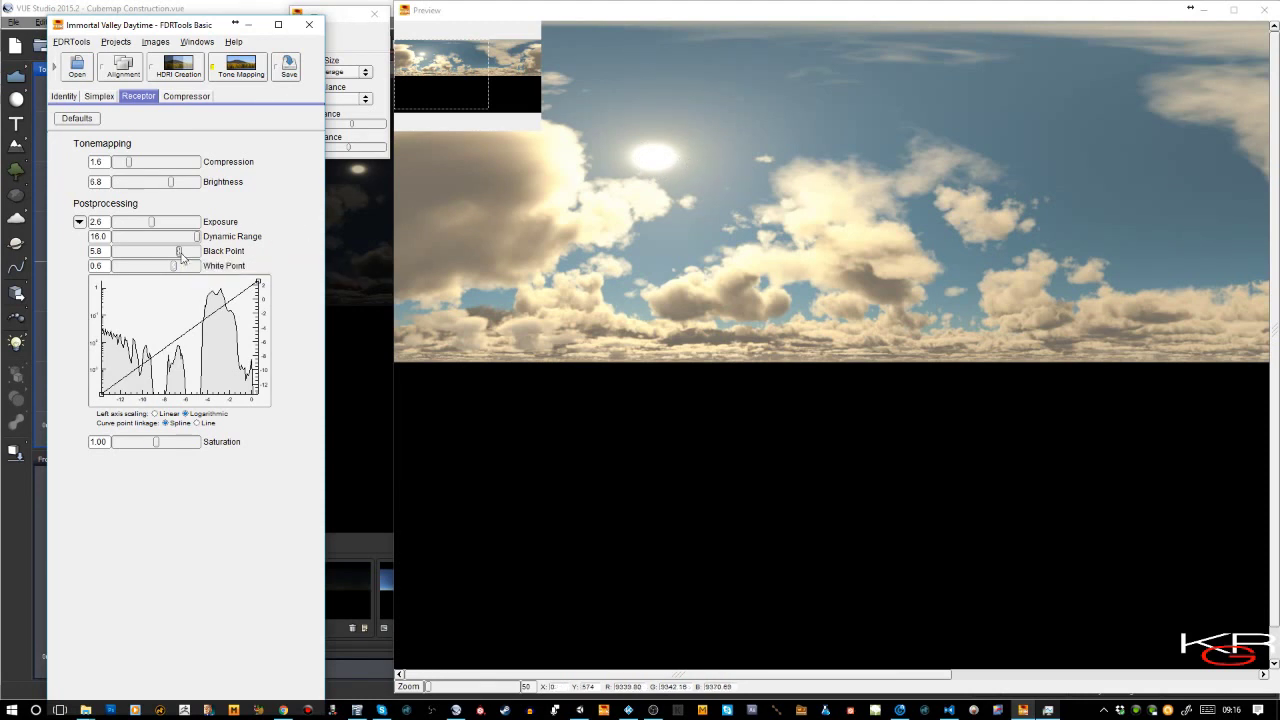
Add a control point to the Receptor tone curve, then set White Point 0.4 and Black Point 7.2.
left_click_drag(182, 257, 184, 257)
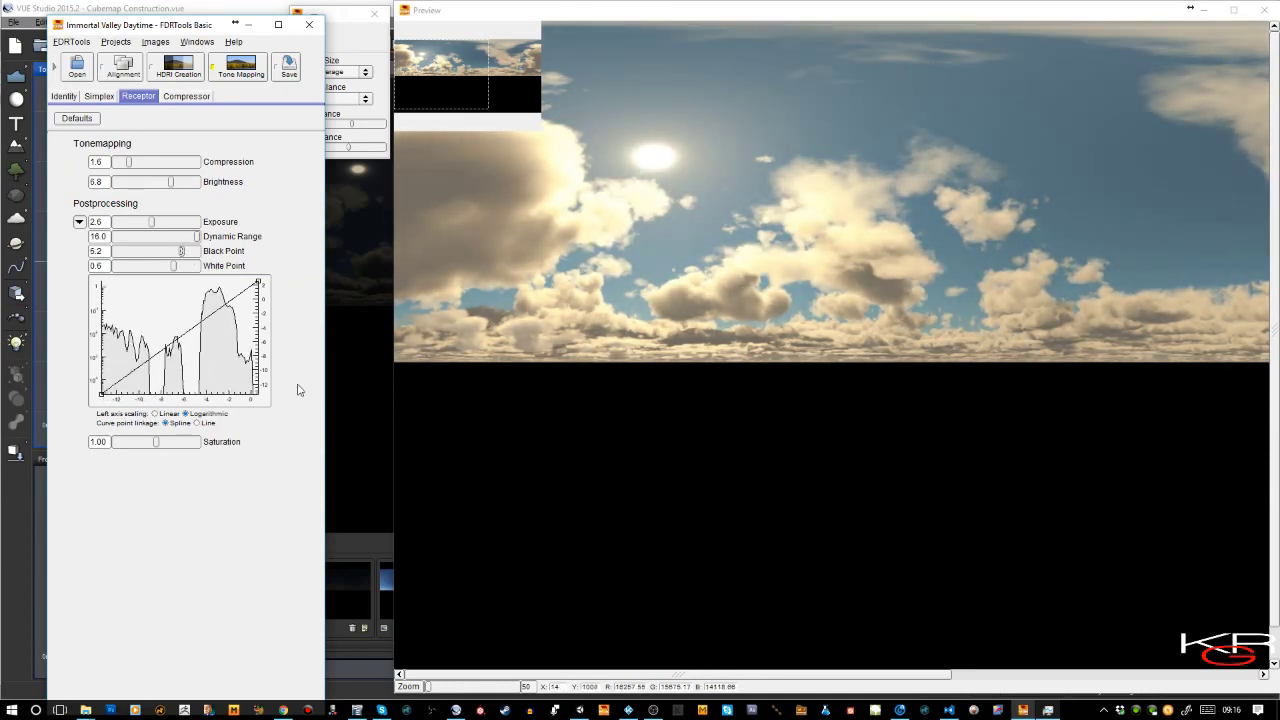
left_click_drag(225, 327, 213, 312)
left_click_drag(933, 276, 817, 367)
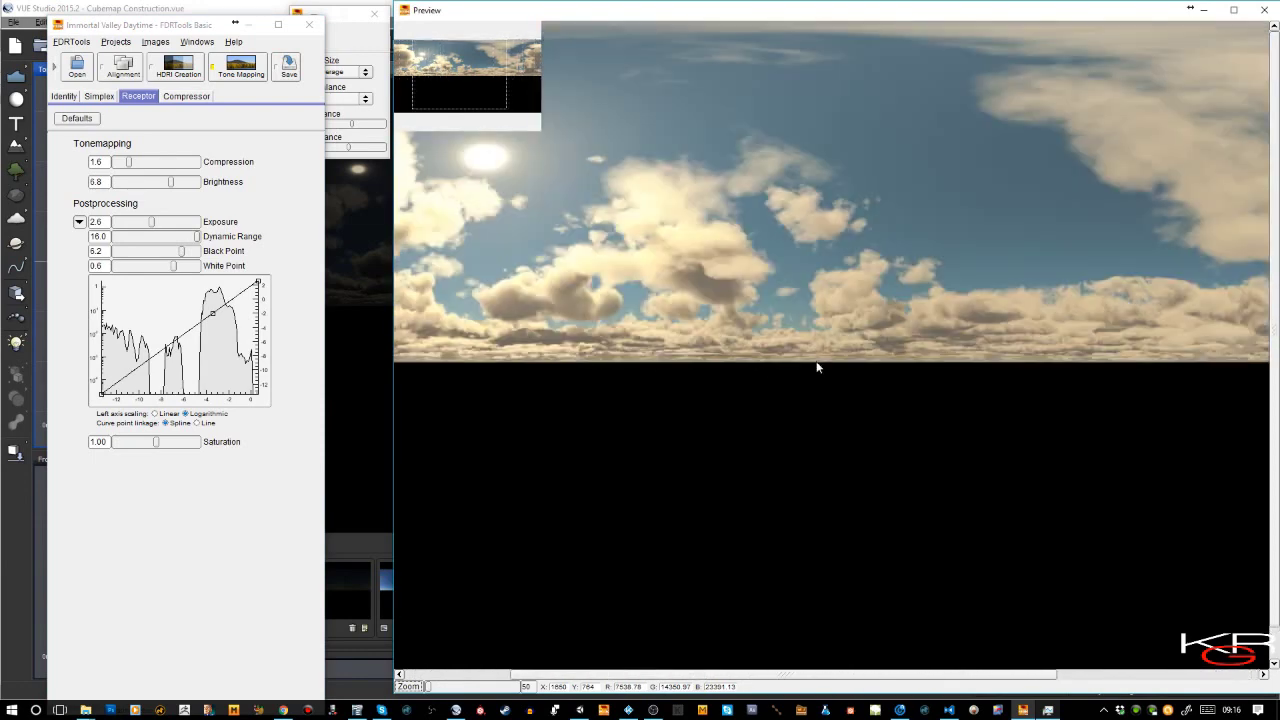
left_click(176, 272)
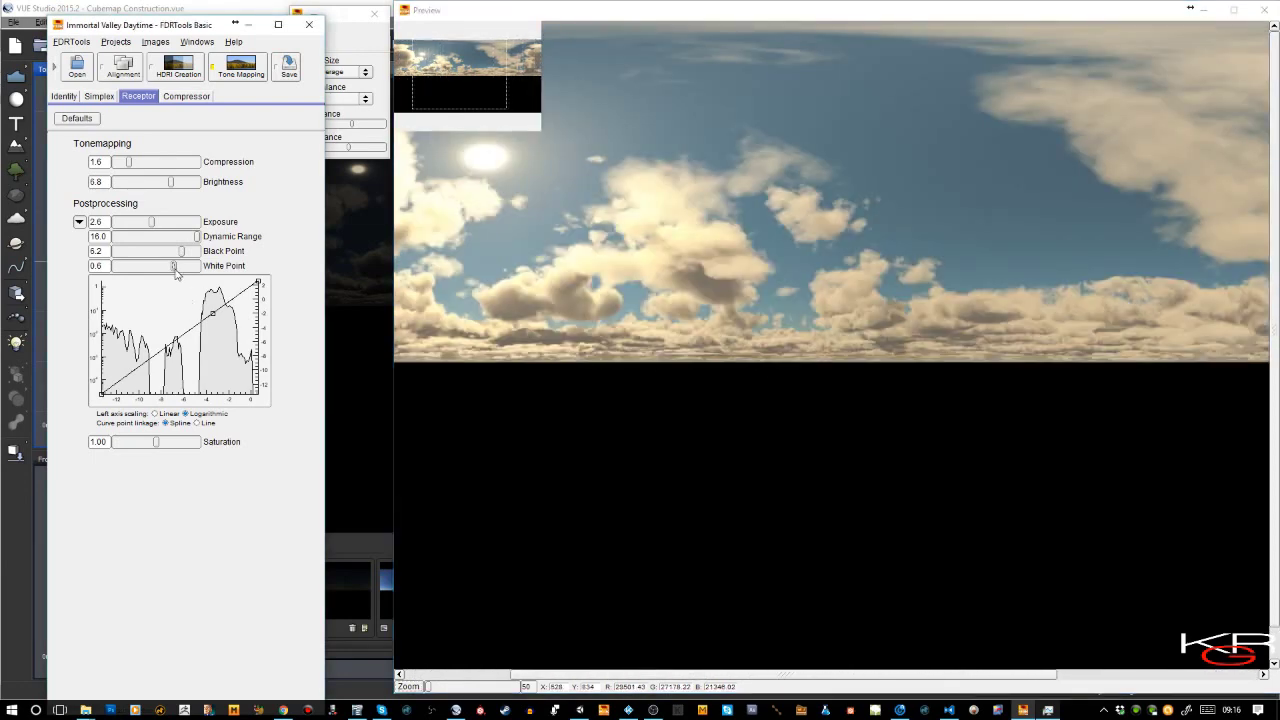
left_click_drag(175, 272, 174, 274)
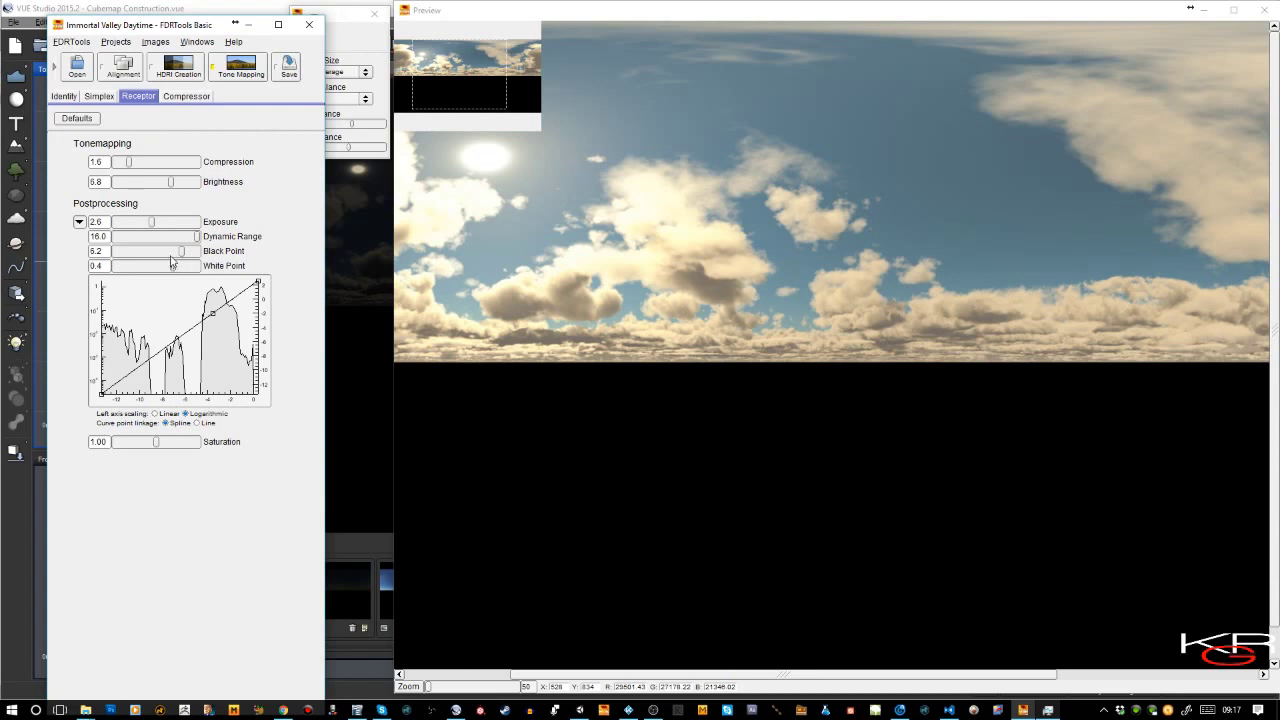
left_click_drag(183, 258, 189, 257)
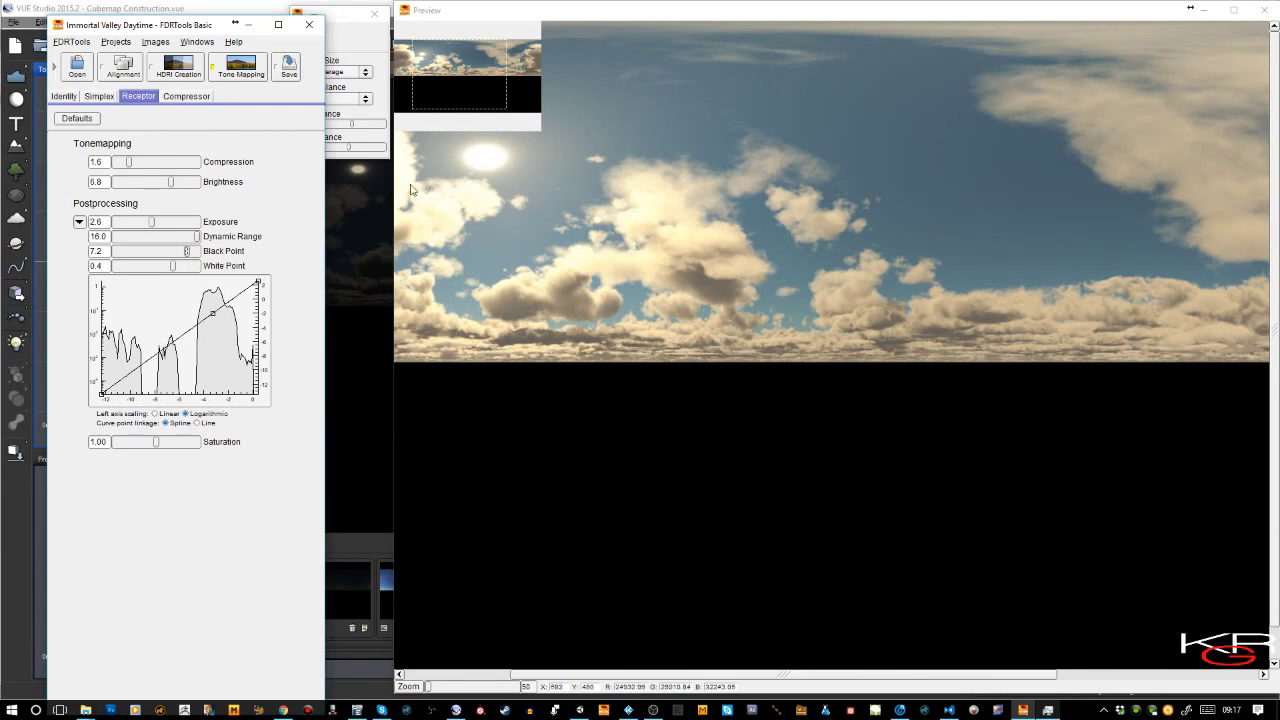
Save the panorama as uncompressed OpenEXR in the Cubemap folder, overwriting Immortal Valley Daytime_EXR.
left_click(291, 78)
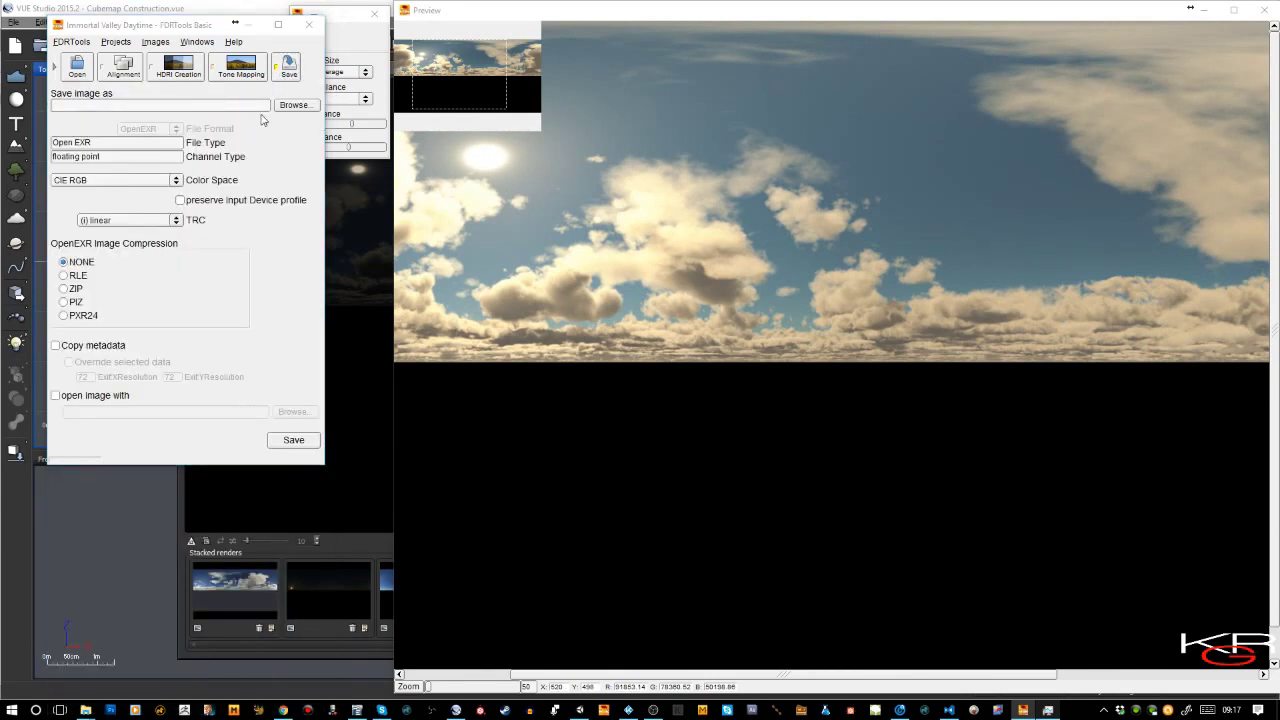
left_click(288, 103)
left_click_drag(316, 286, 316, 143)
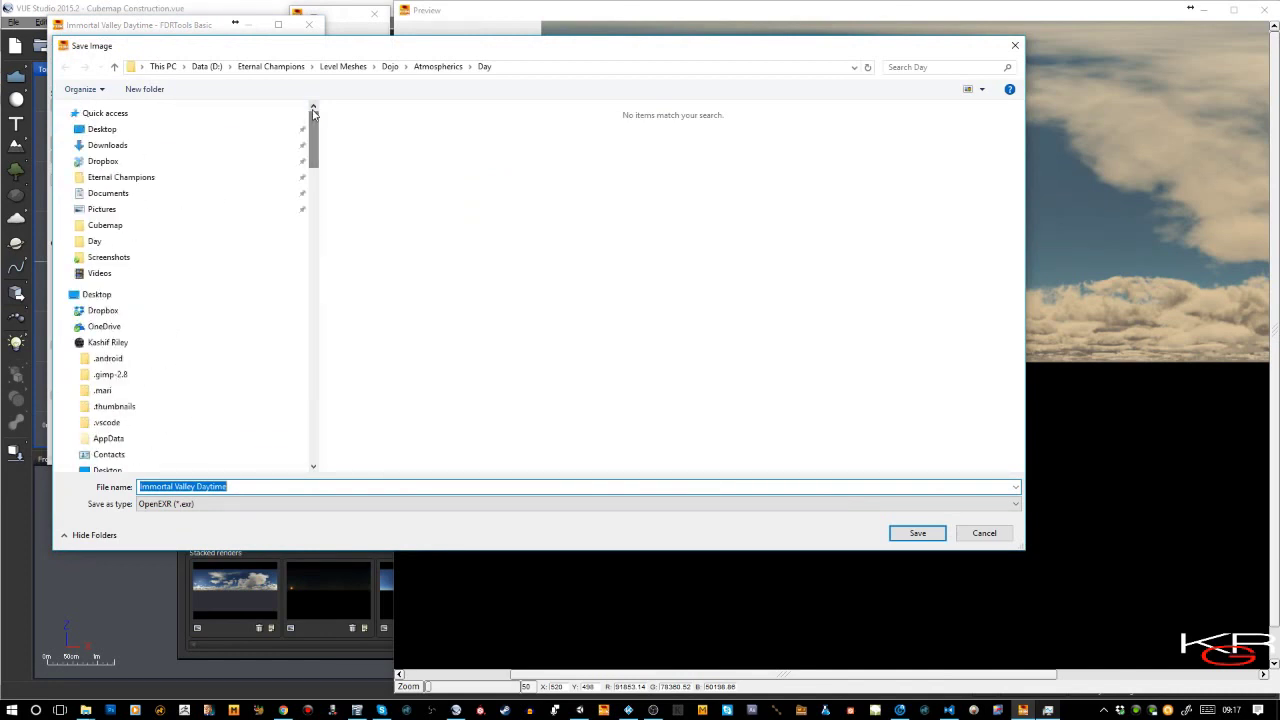
left_click(140, 225)
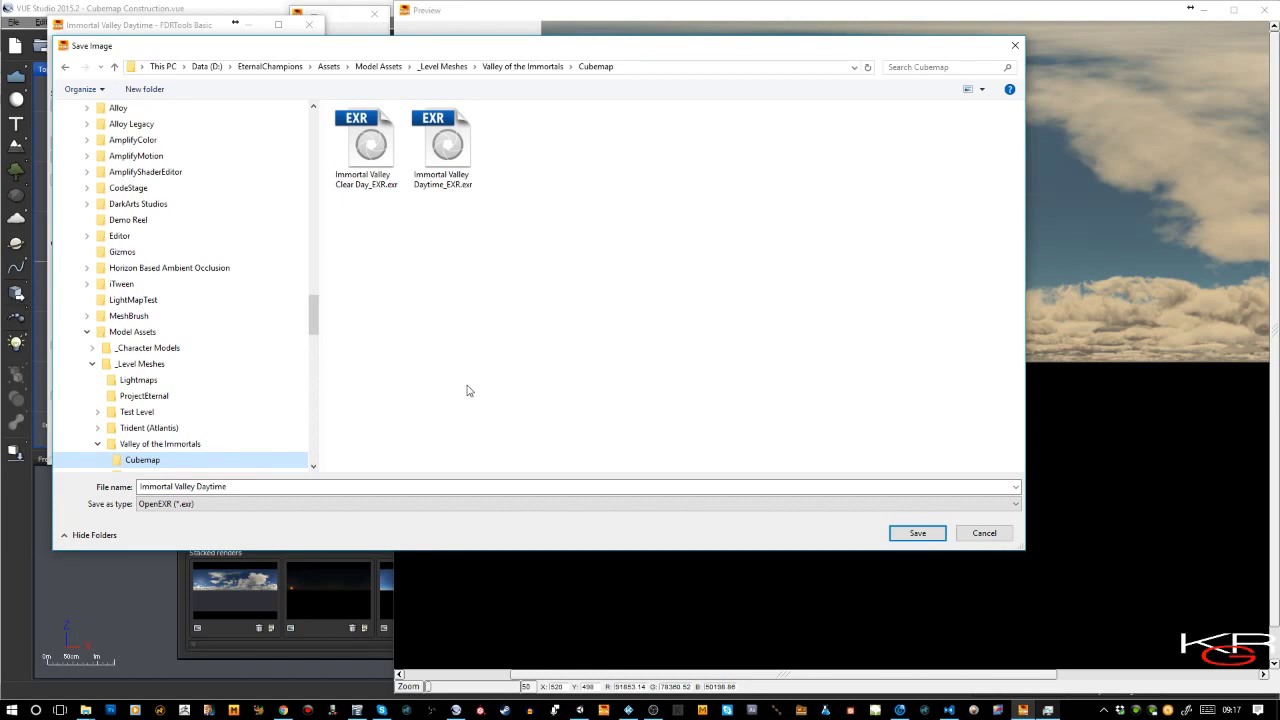
left_click(457, 176)
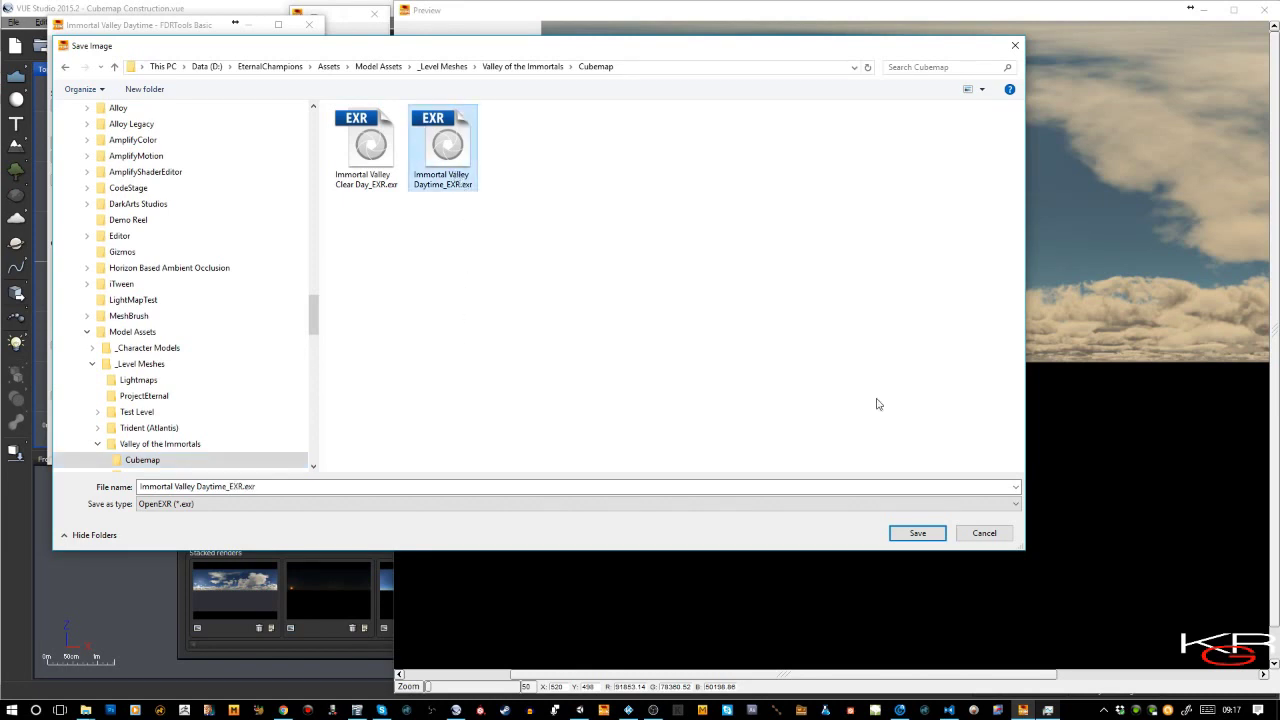
left_click(917, 532)
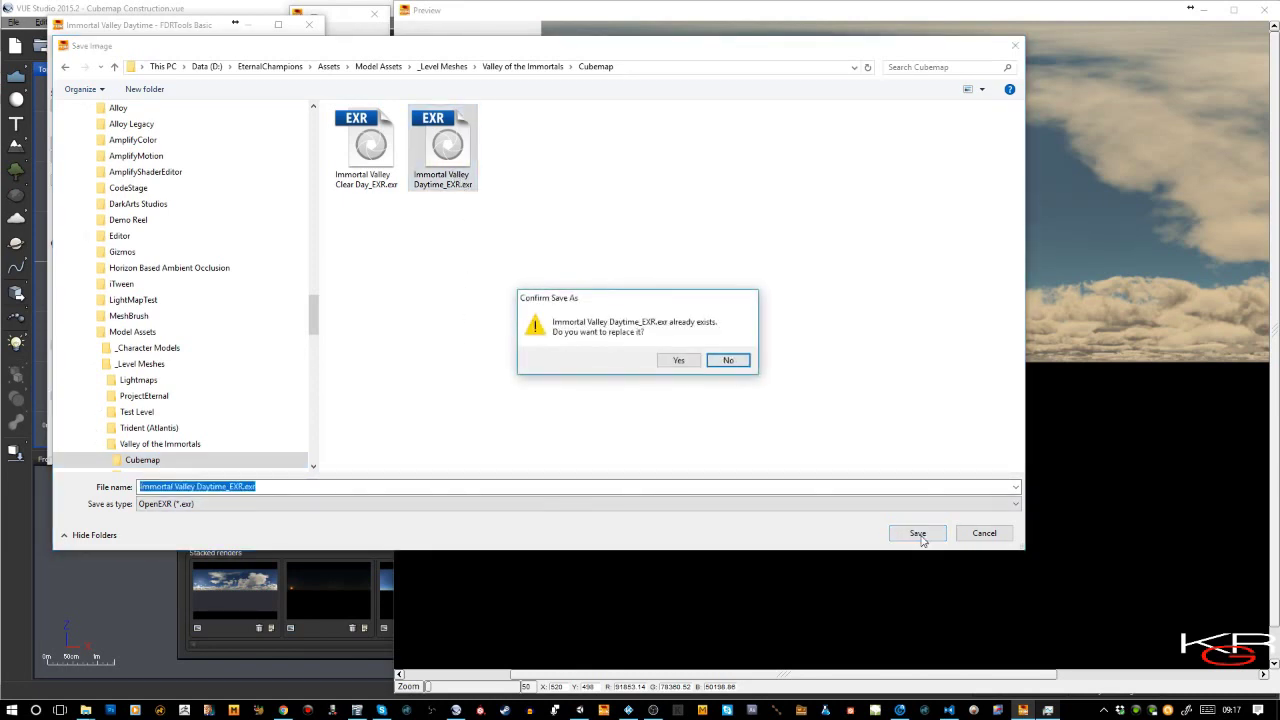
left_click(689, 360)
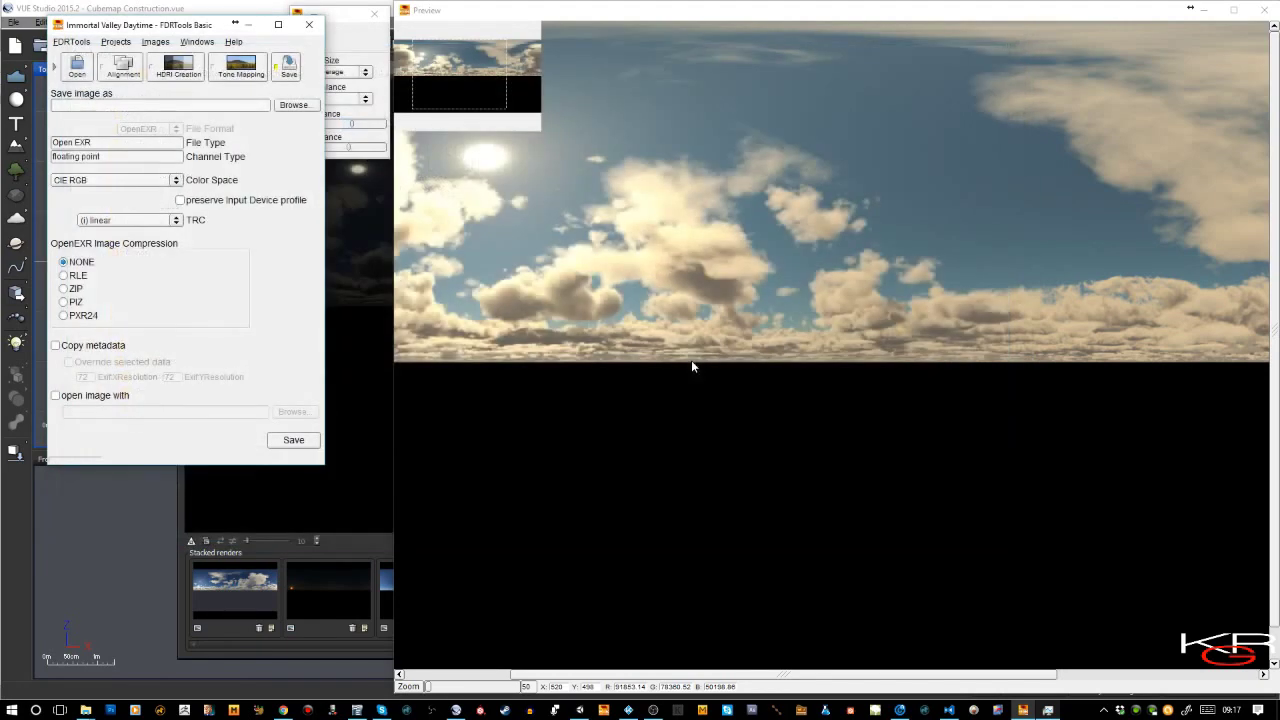
left_click(664, 371)
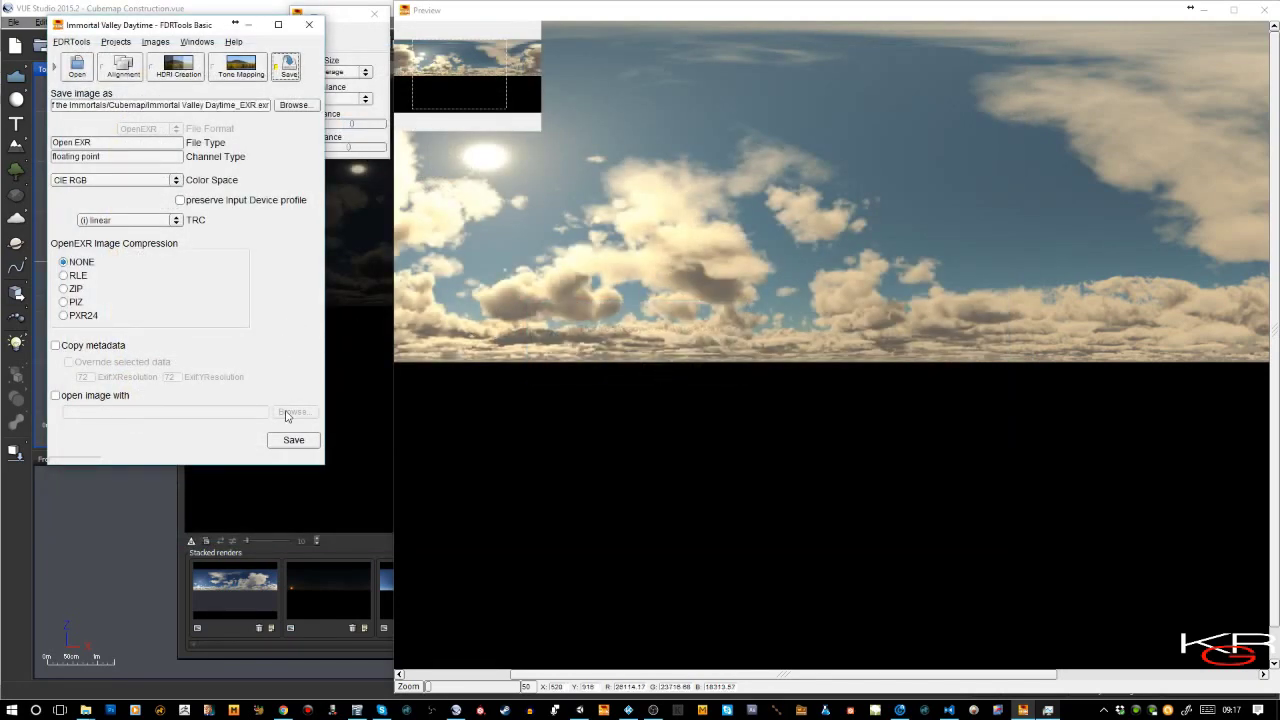
left_click(291, 443)
Return to Unity so it reimports Immortal Valley Daytime_EXR as a cubemap.
left_click(580, 710)
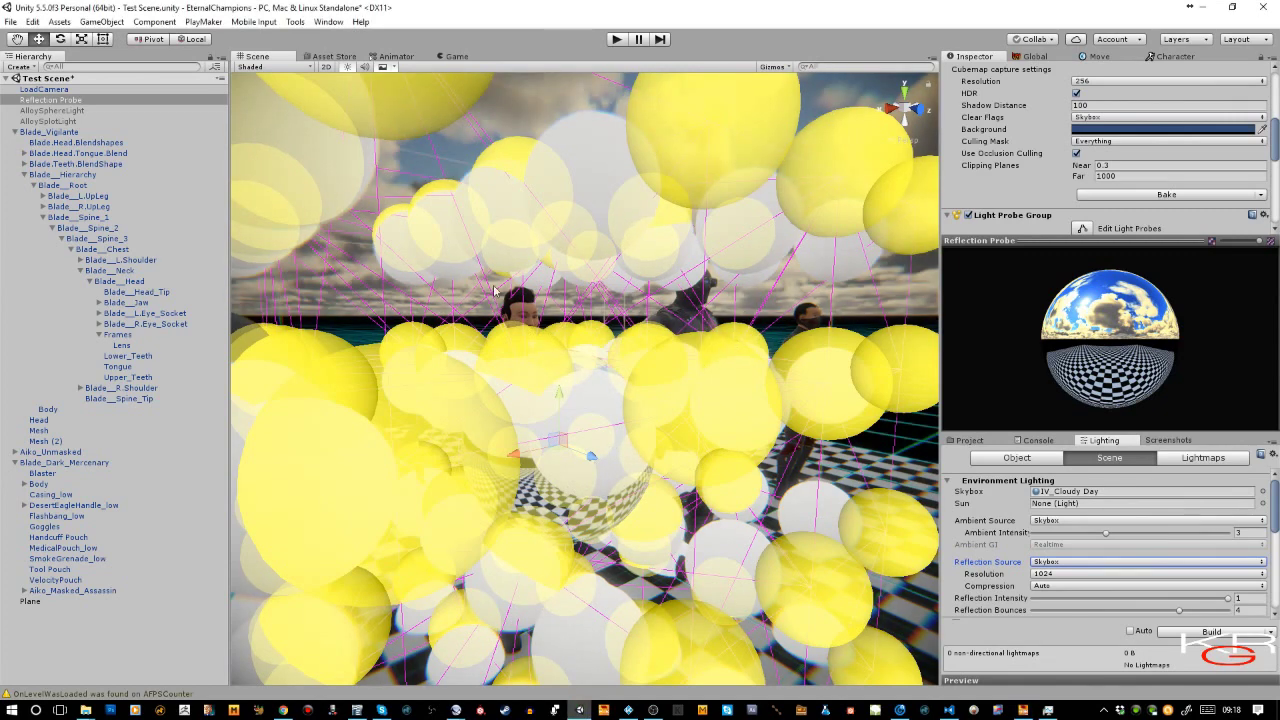
Check Immortal Valley Daytime_EXR imports as a 2048x2048 HDR cube texture, then view Lighting settings.
left_click(969, 440)
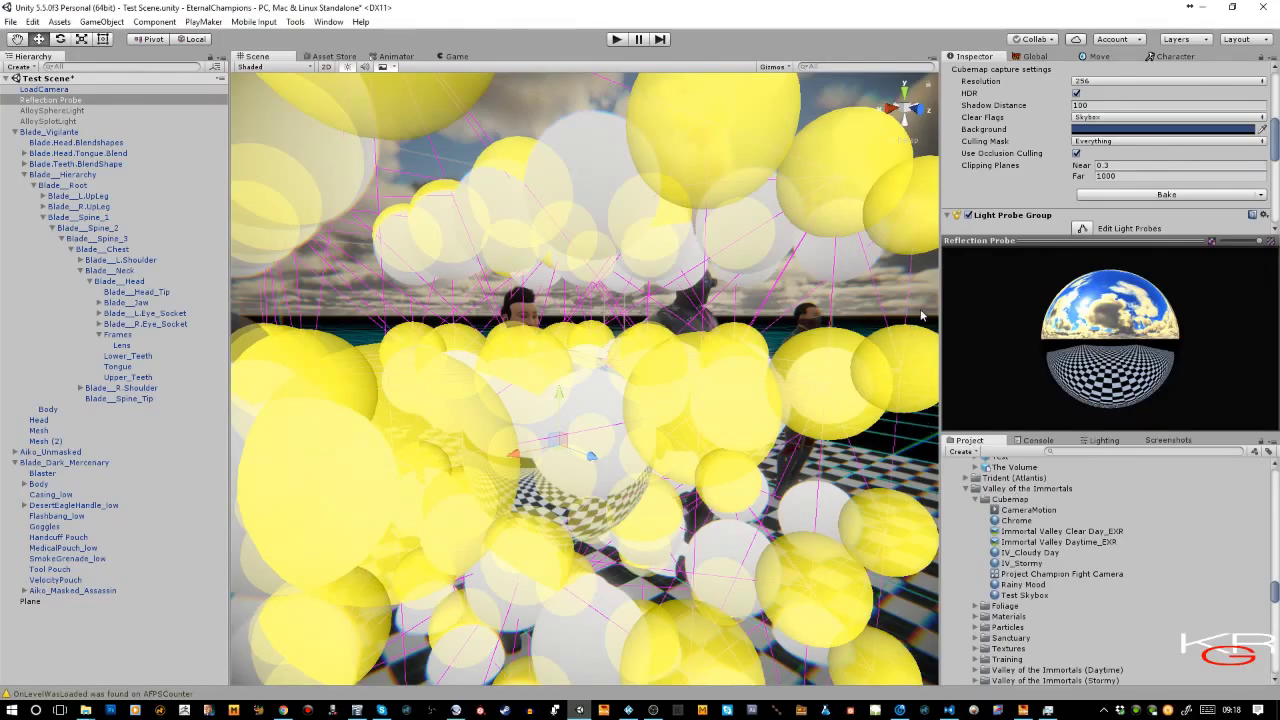
left_click(922, 316)
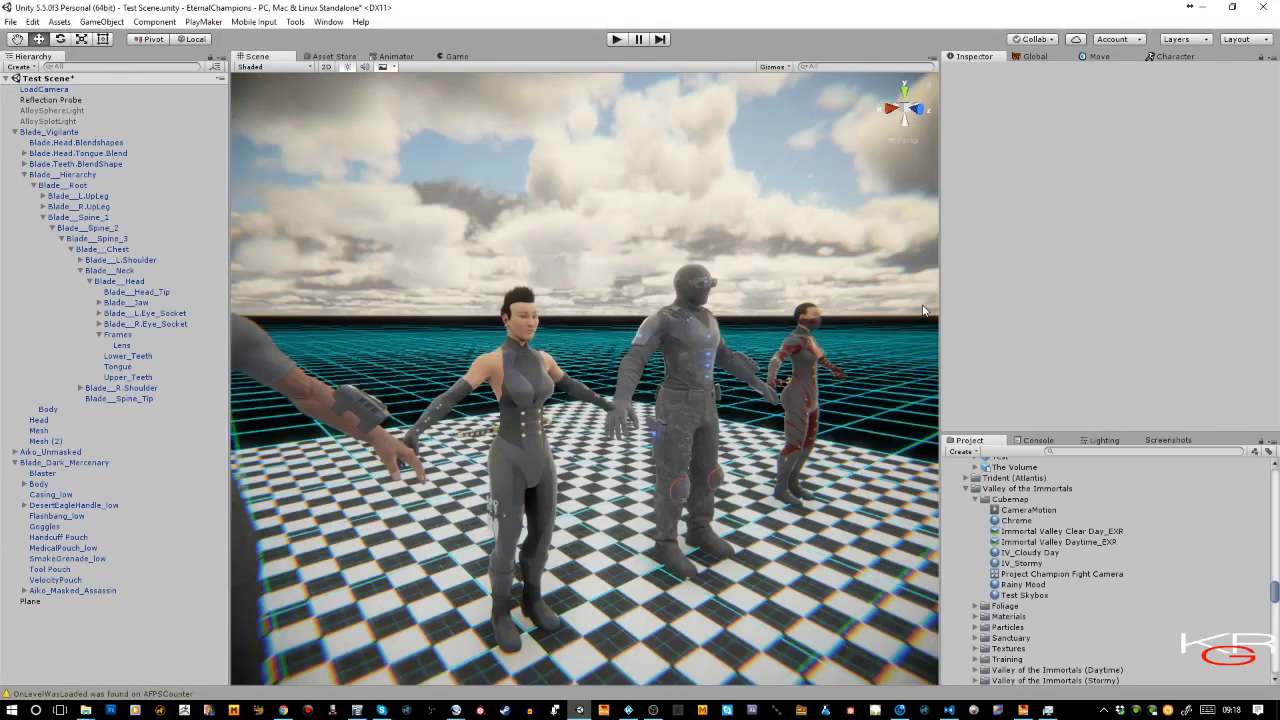
left_click(1077, 544)
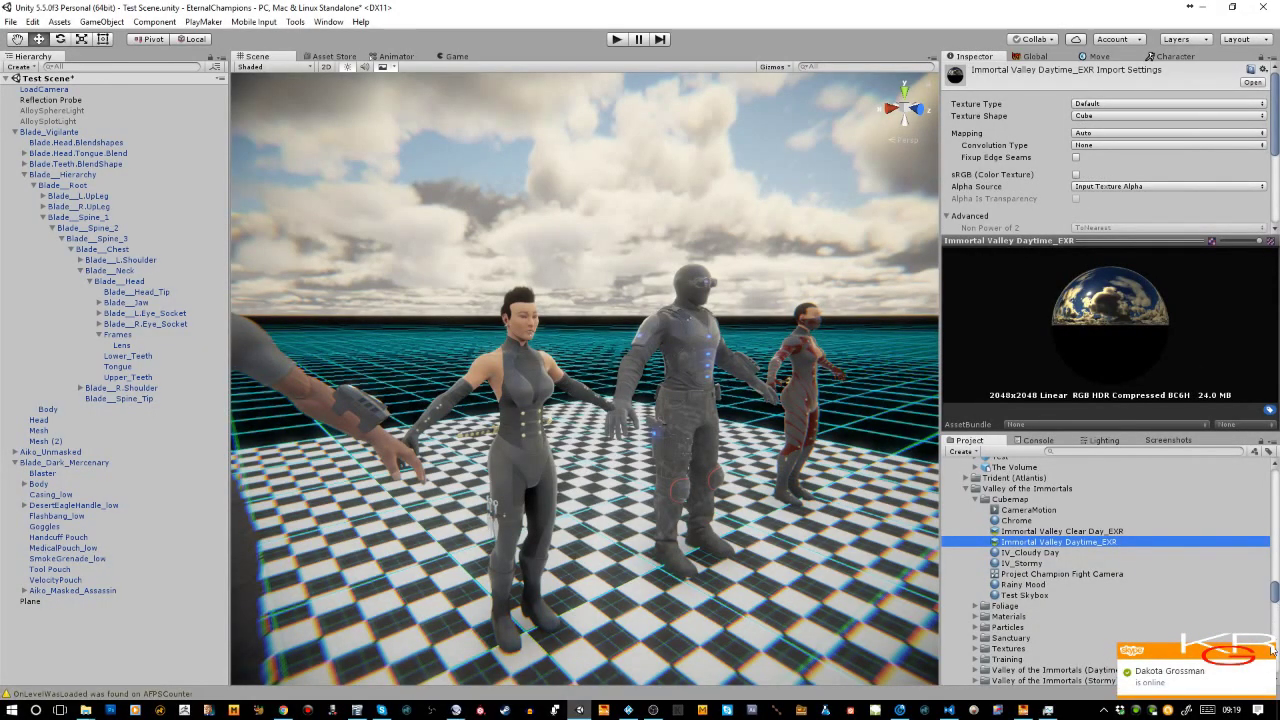
left_click(1268, 652)
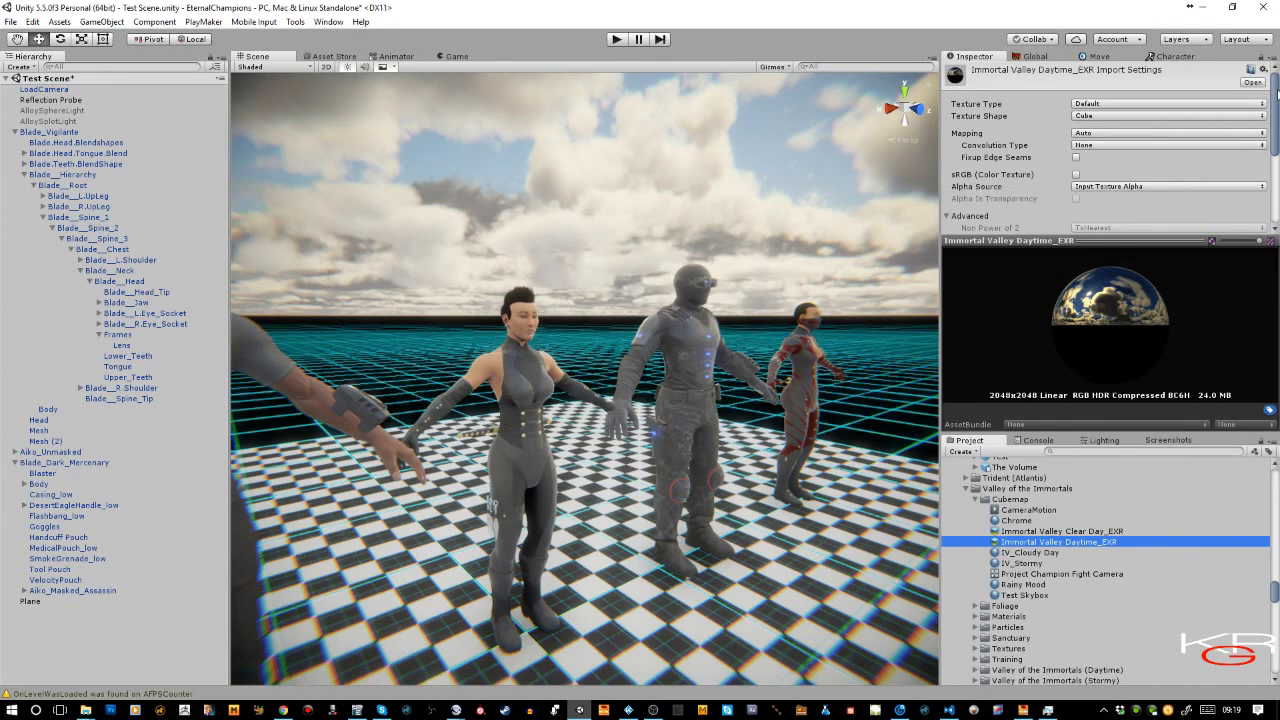
scroll(1270, 99, "down", 1)
left_click_drag(1275, 100, 1275, 160)
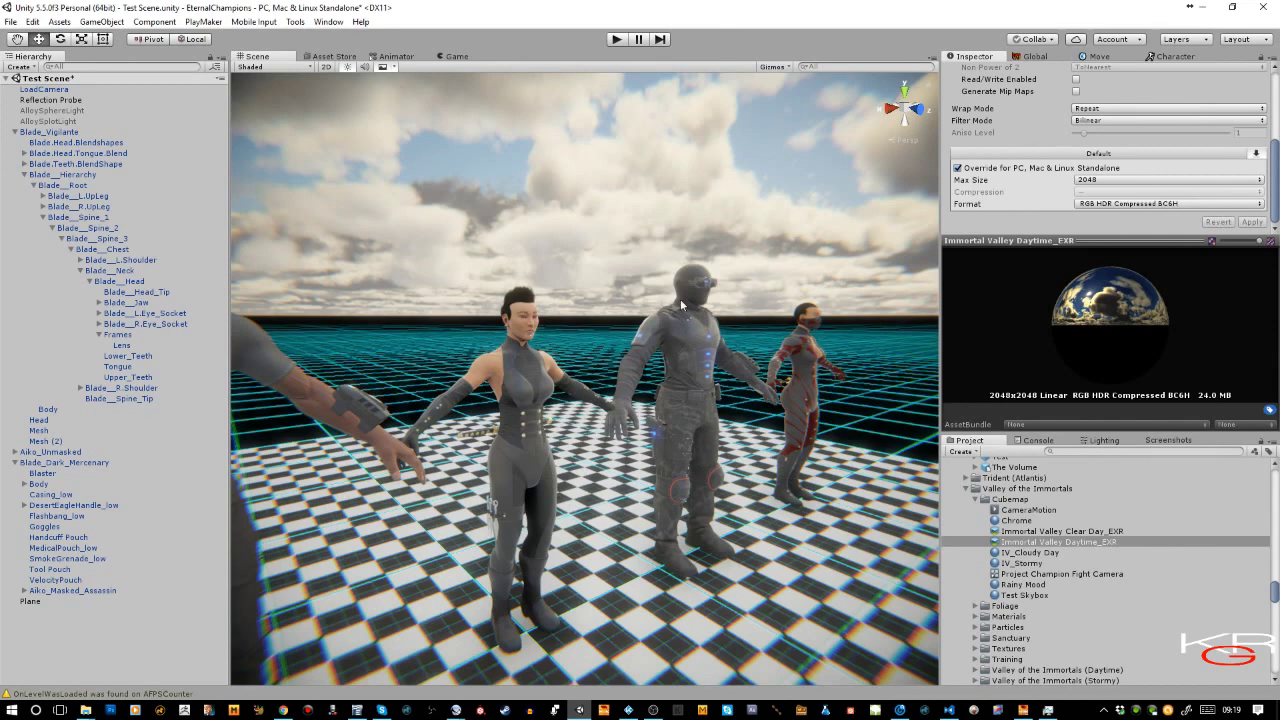
left_click(744, 261)
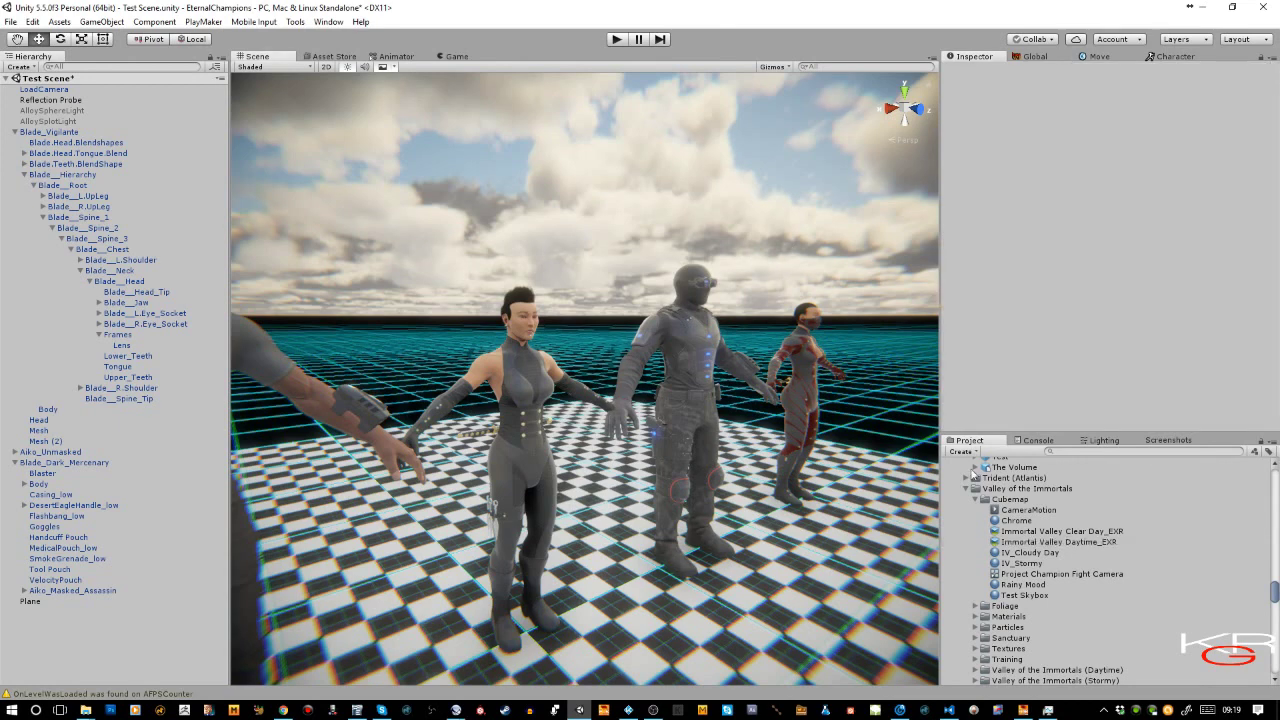
left_click(1104, 441)
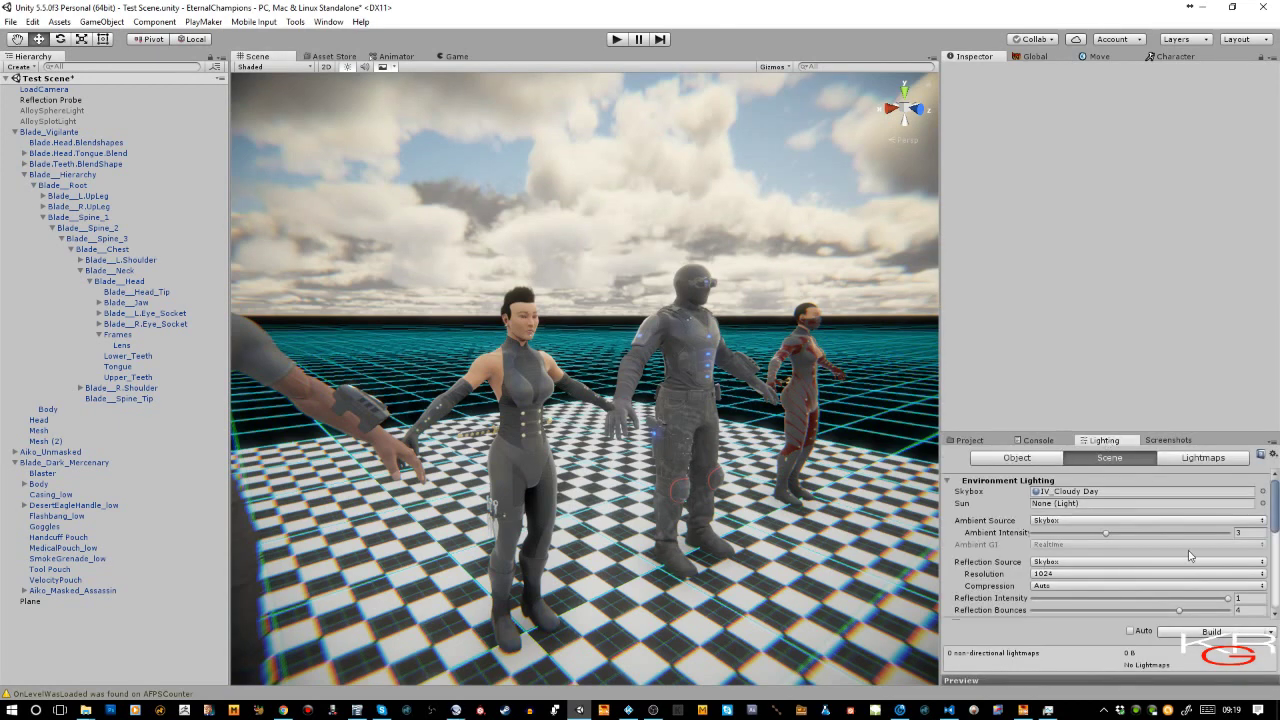
Clear the scene's baked lighting data so no lightmaps remain.
left_click(1271, 632)
left_click(1190, 662)
left_click_drag(510, 337, 668, 424, "alt")
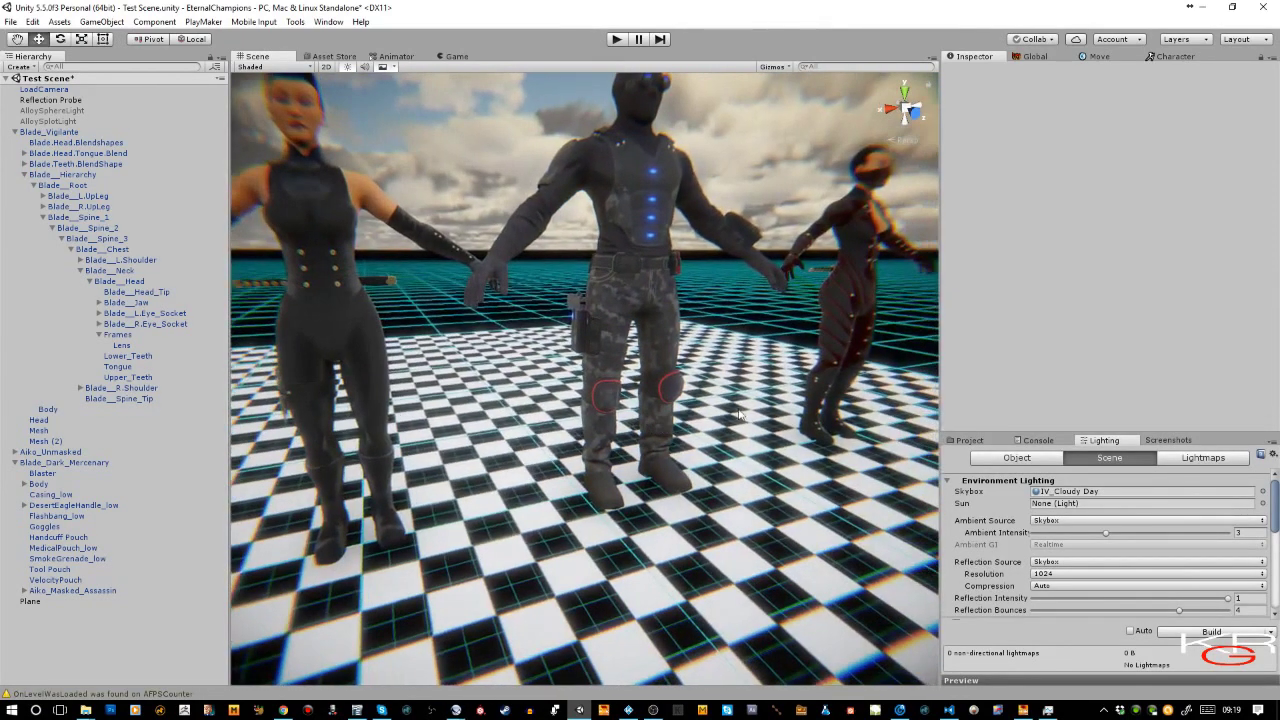
Inspect the AlloySpotLight and orbit around the now darker characters.
left_click(50, 121)
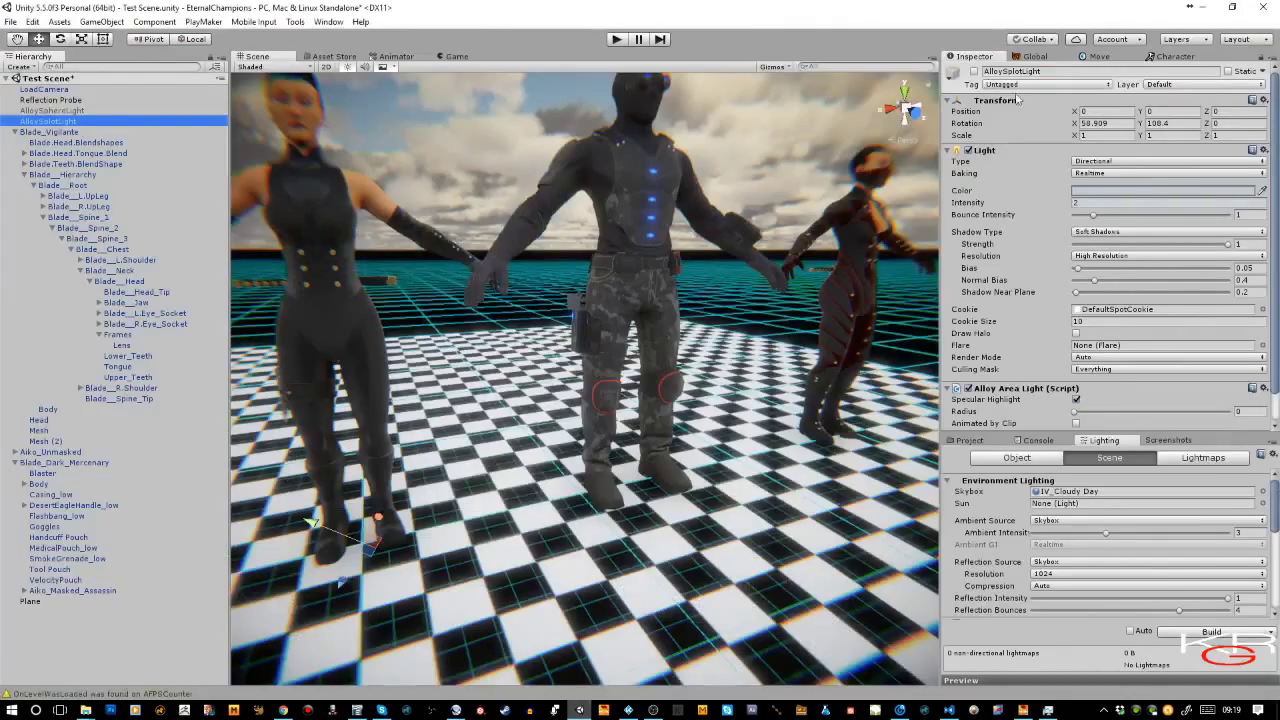
left_click(770, 151)
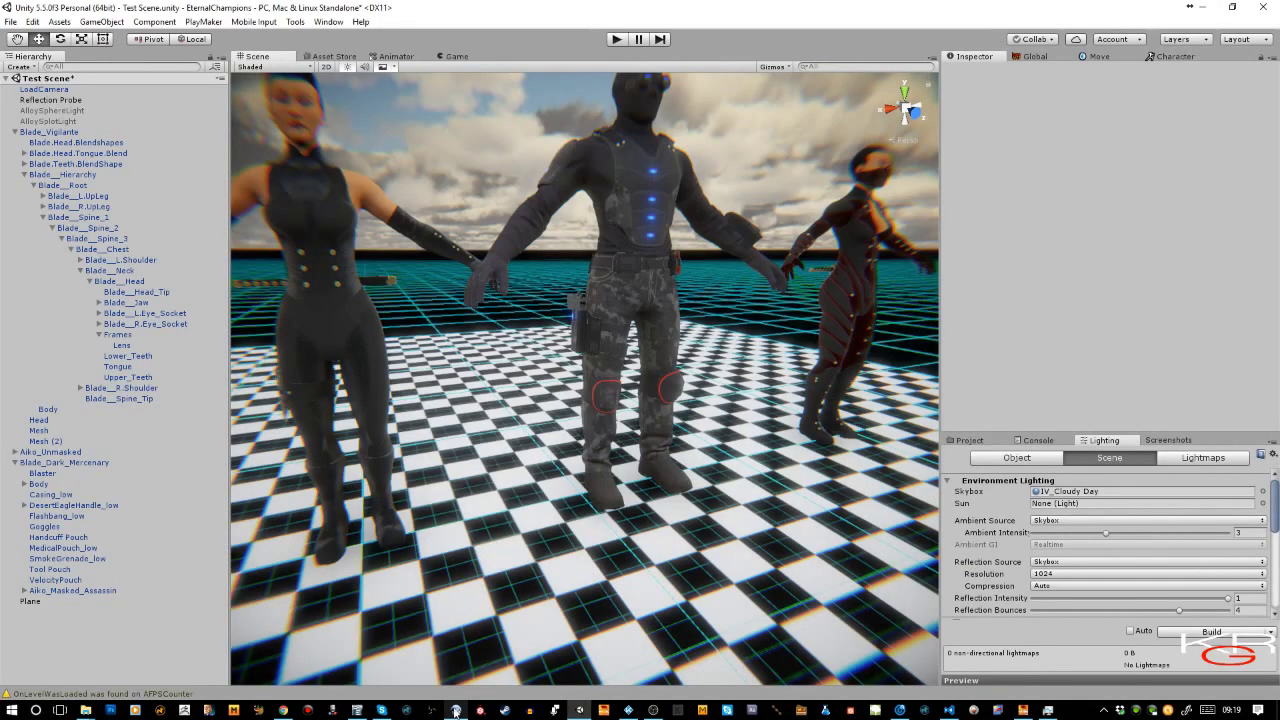
left_click_drag(592, 250, 624, 315, "alt")
scroll(638, 283, "down", 3)
scroll(630, 299, "up", 3)
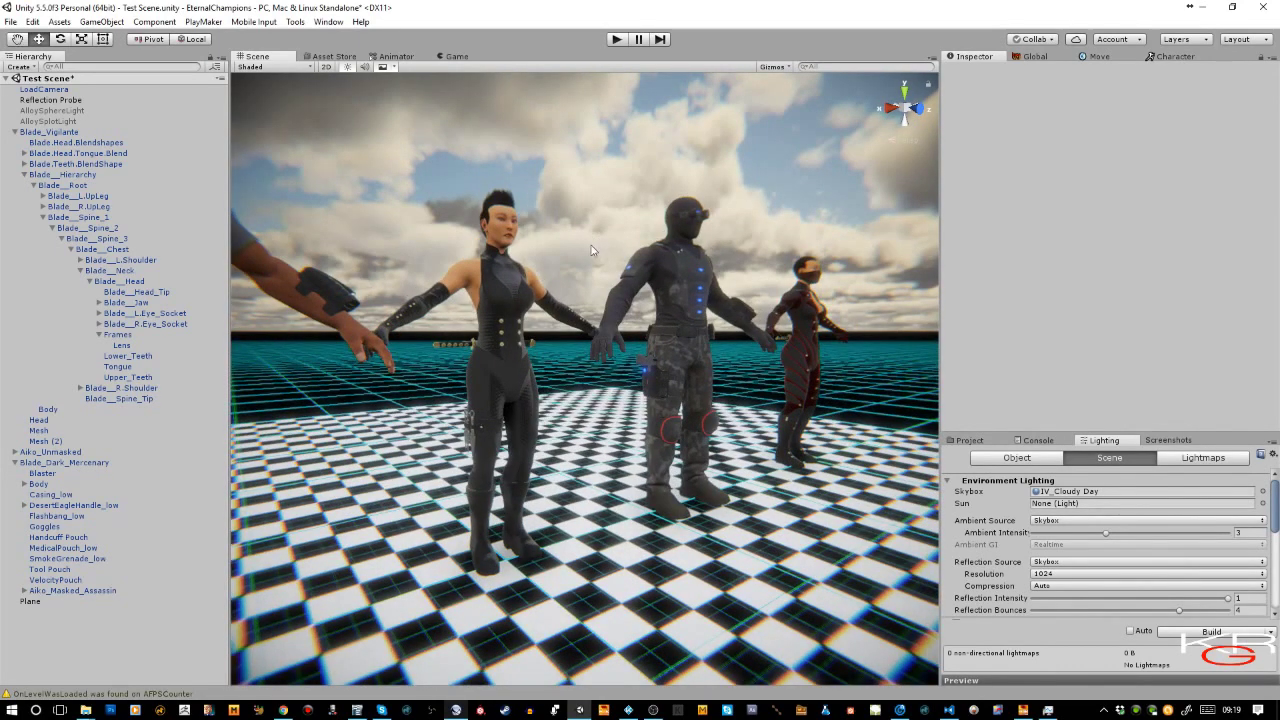
left_click_drag(591, 245, 616, 237, "alt")
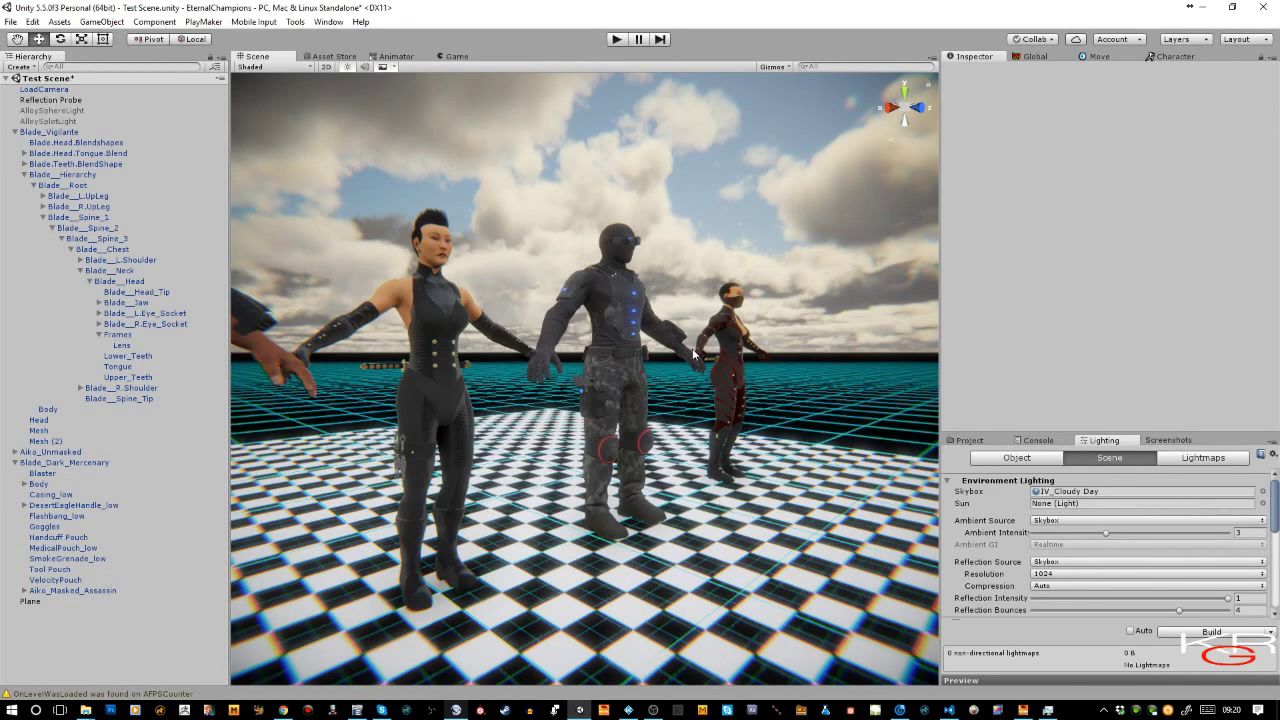
Rebake the scene lighting under the cloudy sky, then close VUE Studio, saving its scene.
left_click(1245, 634)
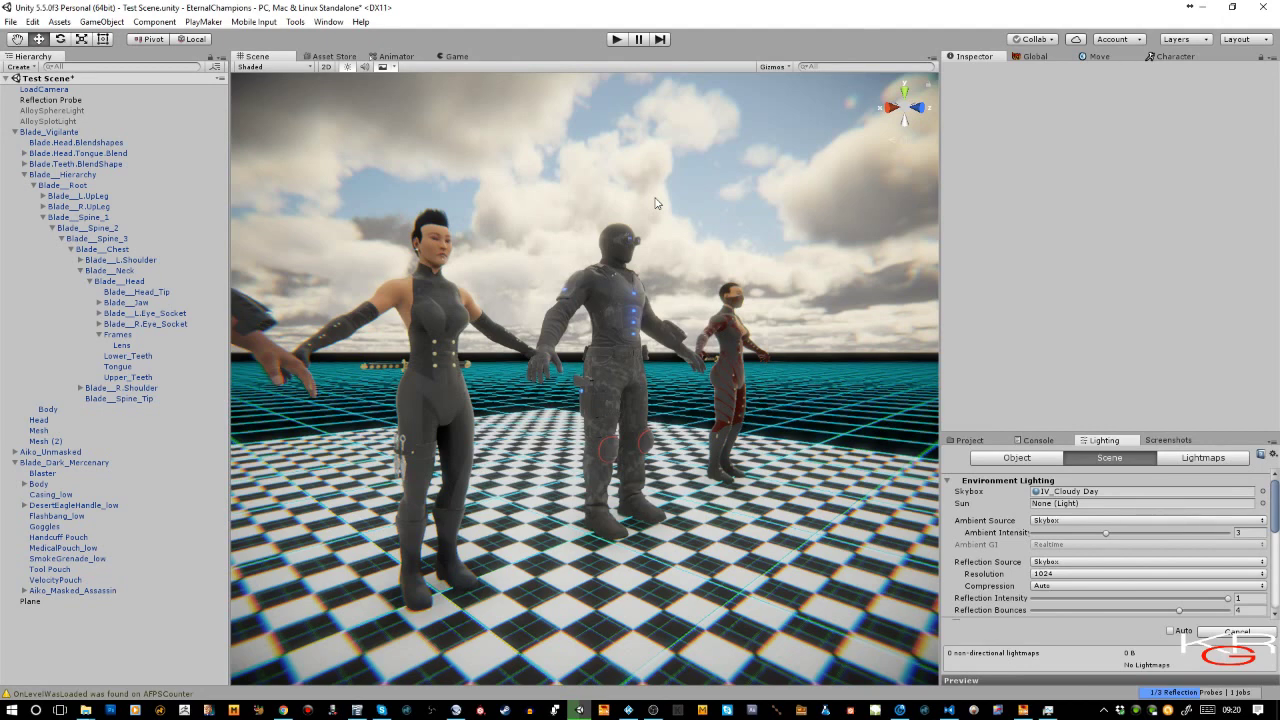
right_click_drag(655, 203, 686, 277)
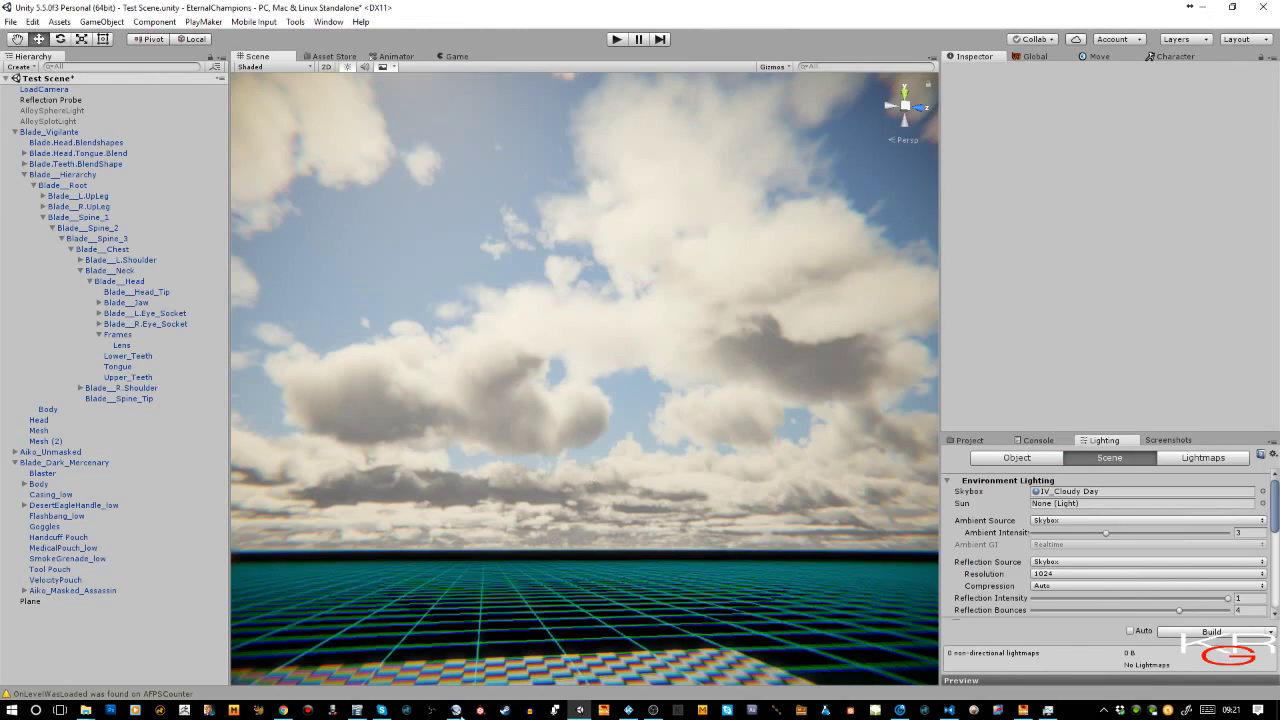
key("alt+Tab")
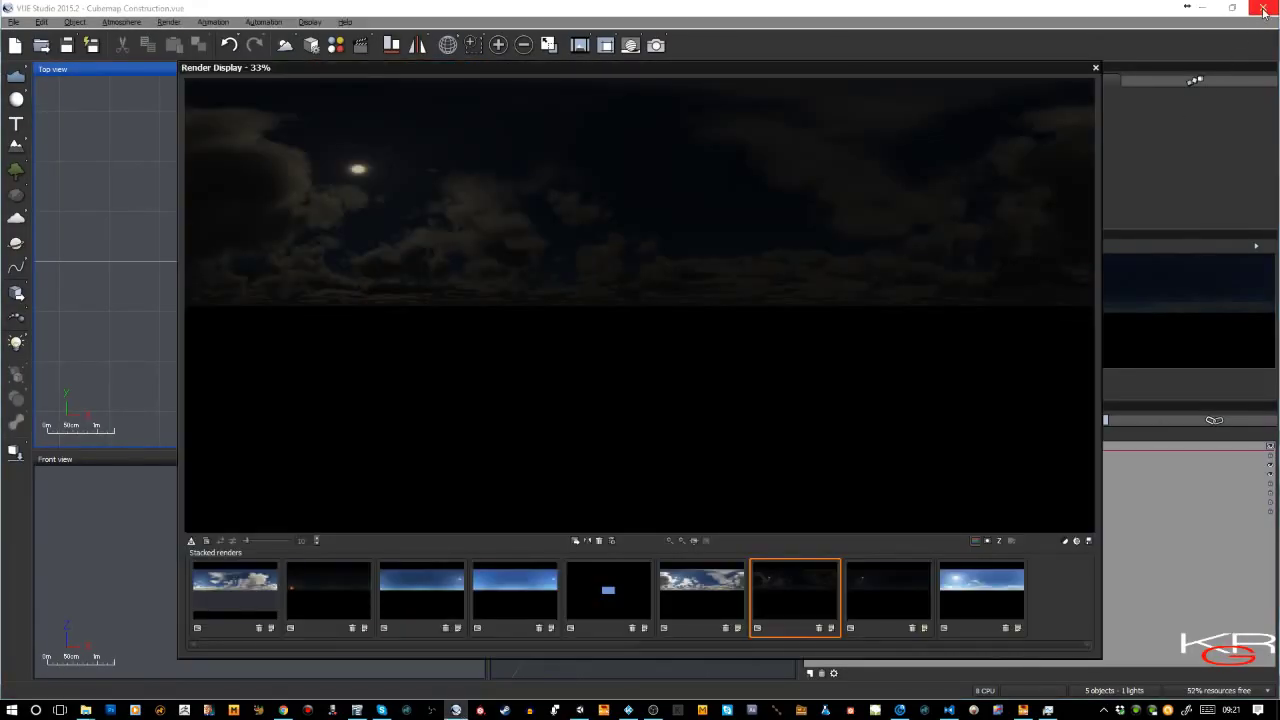
left_click(1263, 7)
left_click(637, 376)
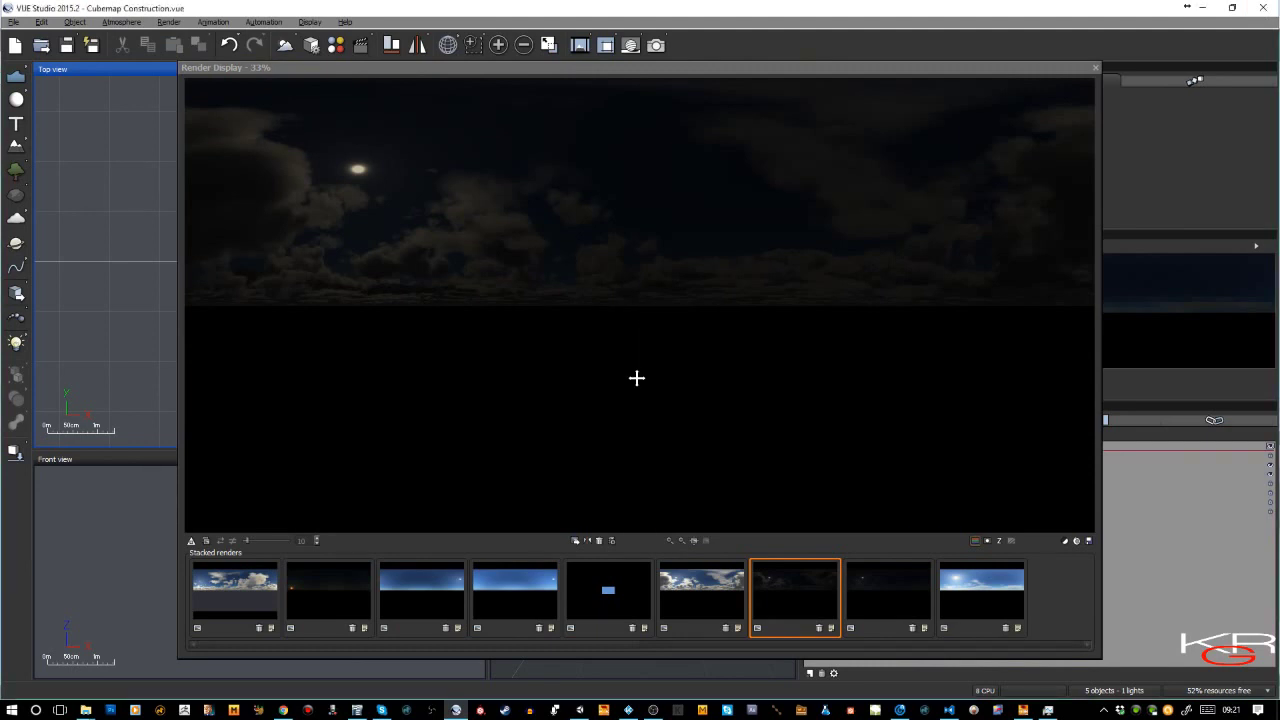
Back in Unity, frame all three characters under the cloudy sky in the Scene view.
mouse_move(653, 711)
left_click(579, 710)
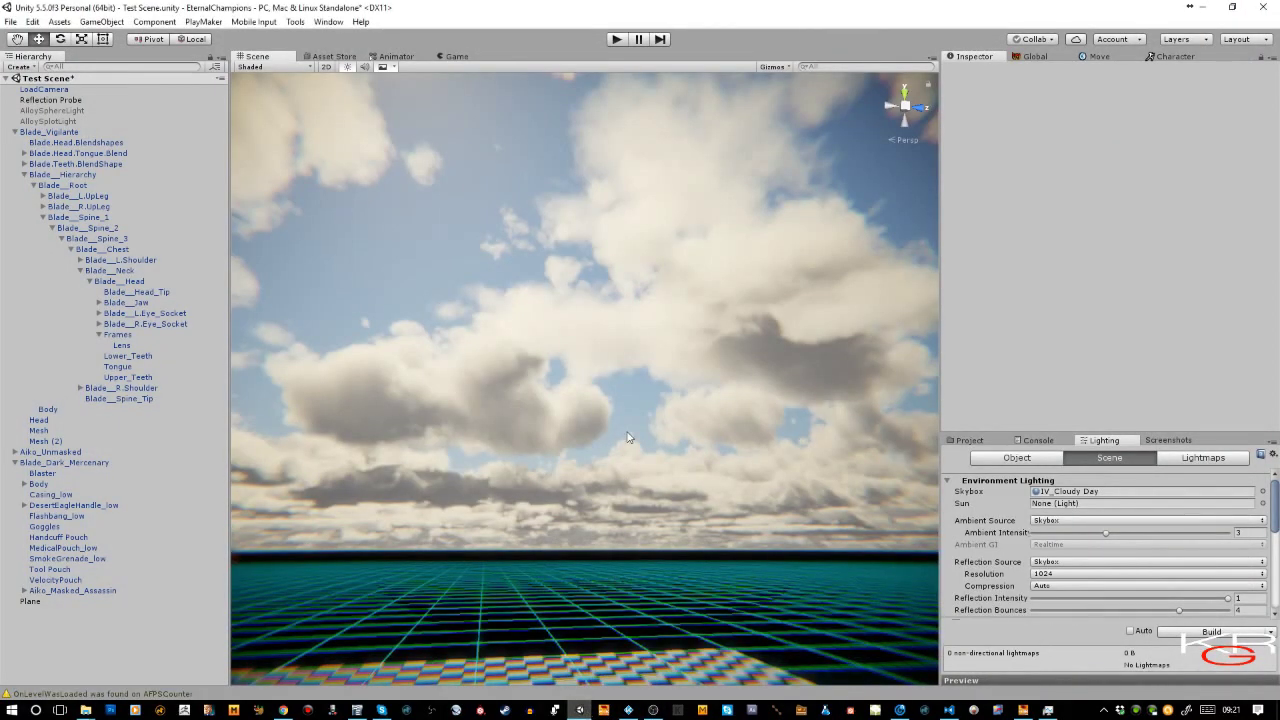
right_click_drag(649, 380, 366, 492)
middle_click_drag(543, 354, 572, 373)
right_click_drag(572, 373, 636, 380)
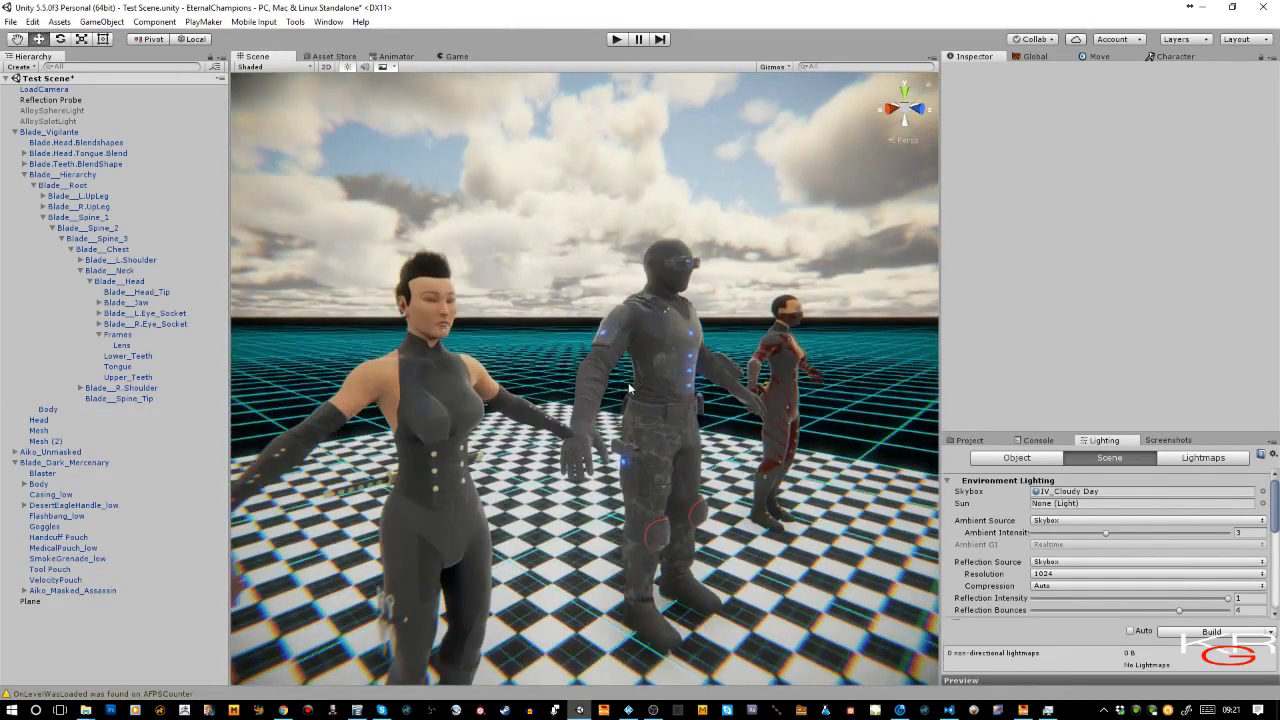
scroll(636, 385, "up", 2)
Lower Ambient Intensity from 3 to 2 and view the dimmer characters.
left_click(1249, 533)
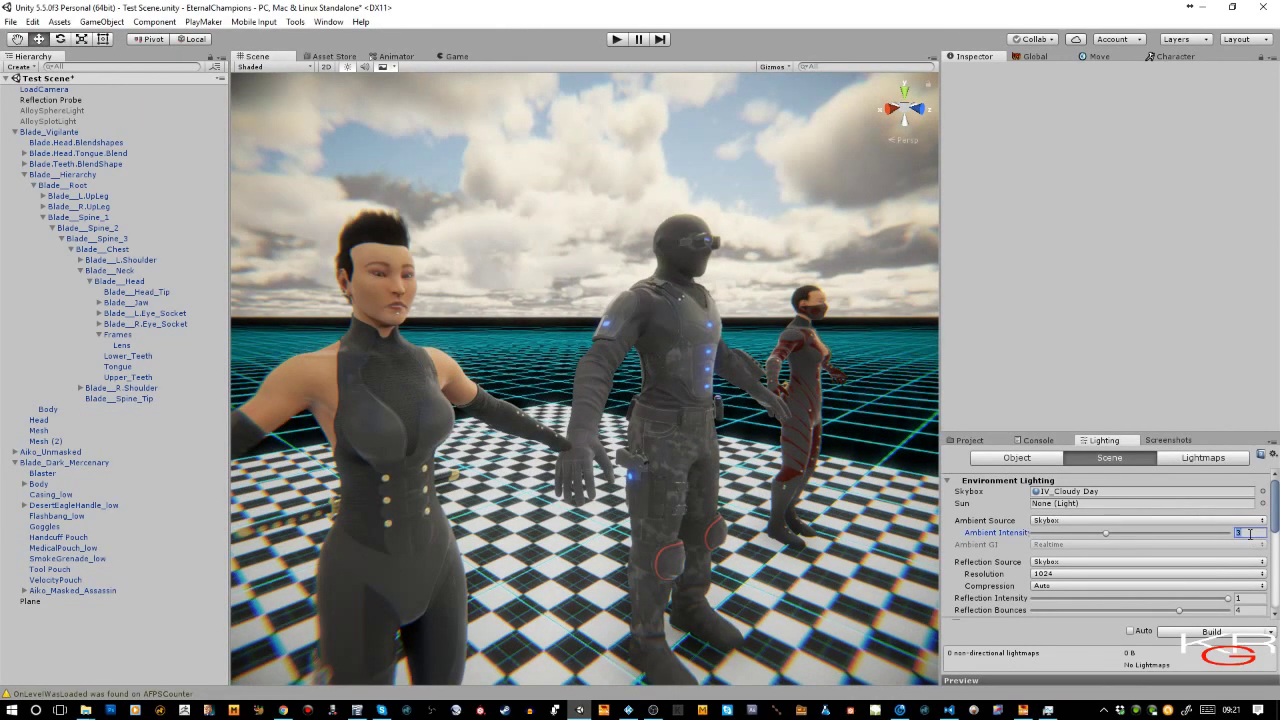
type("2")
key("Tab")
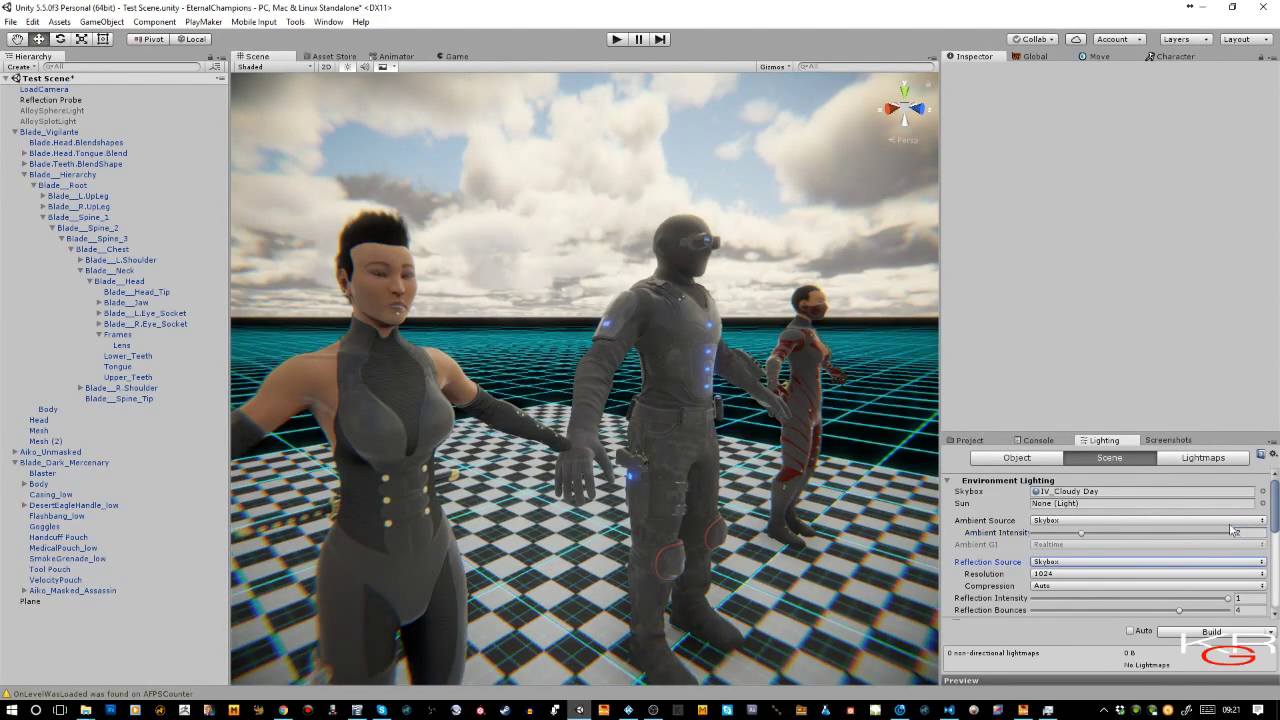
right_click_drag(722, 373, 618, 373)
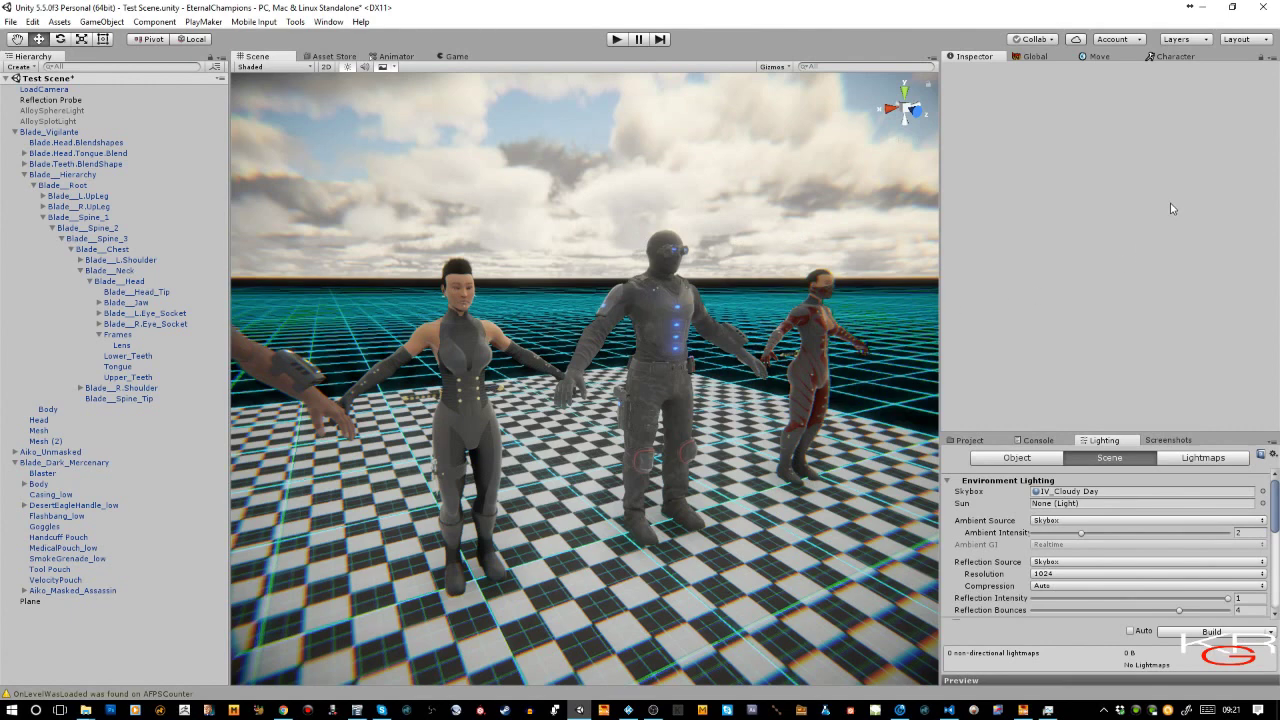
Review LoadCamera's HDR setting and its KRGraphics Film post-processing profile.
left_click(66, 92)
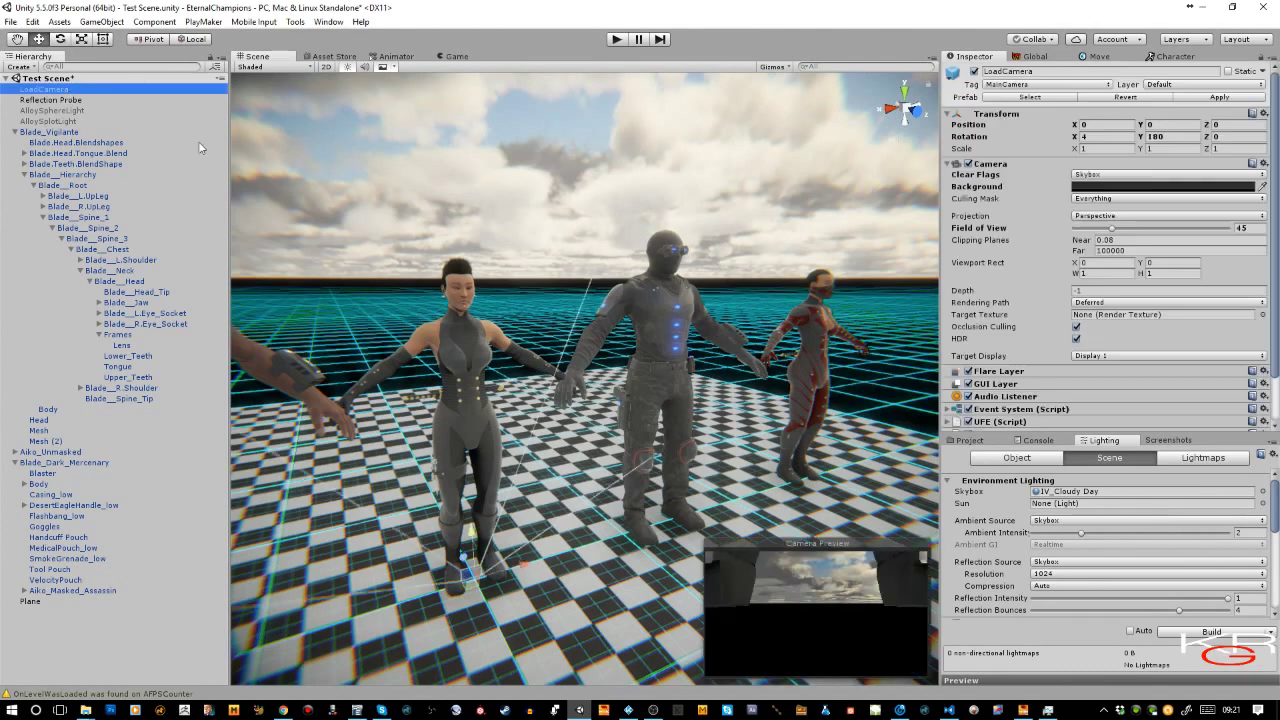
scroll(975, 292, "down", 2)
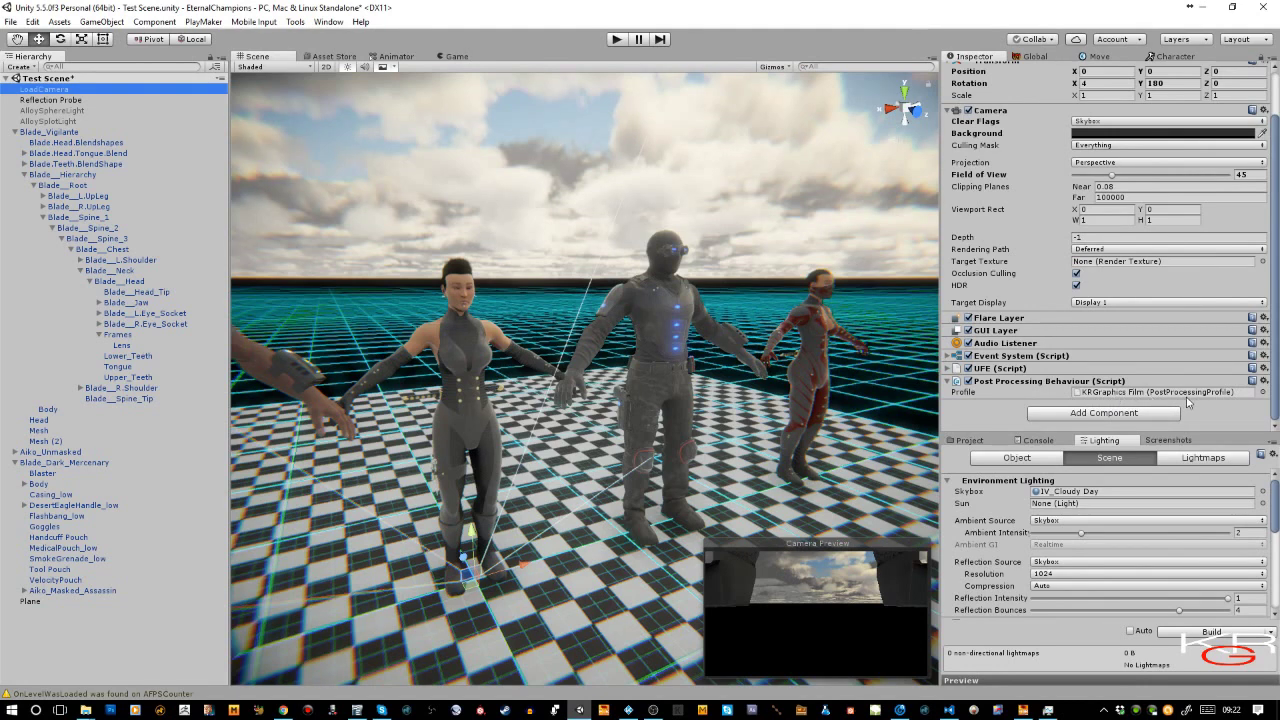
right_click_drag(571, 165, 532, 488)
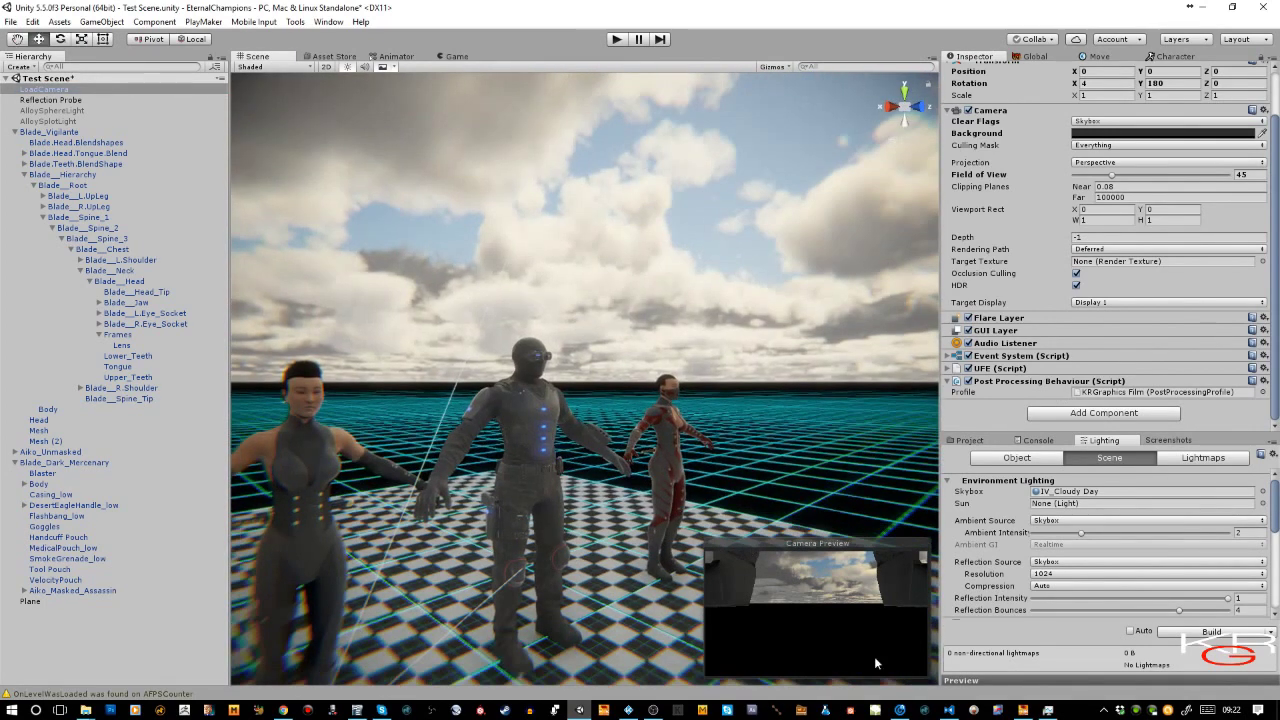
Tone-map the cloudy panorama in FDRTools: exposure 4.0, White Point 0.6, Saturation 1.20.
left_click(1022, 710)
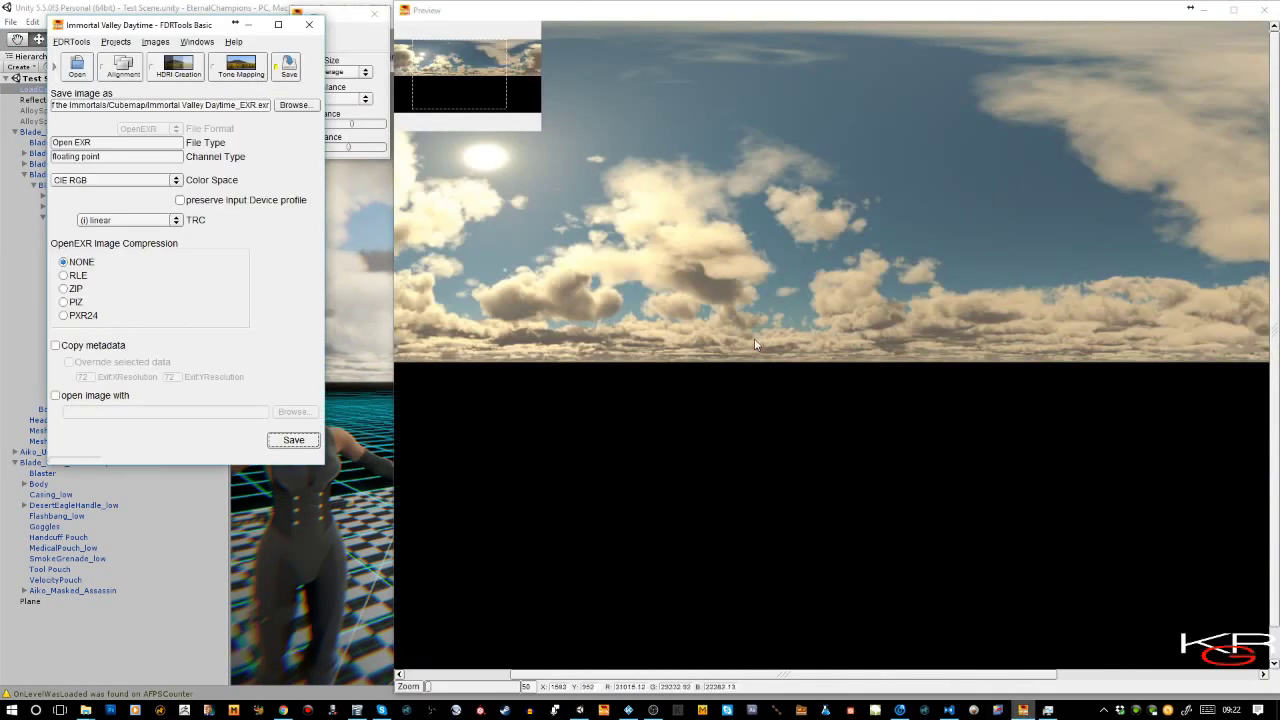
left_click(242, 72)
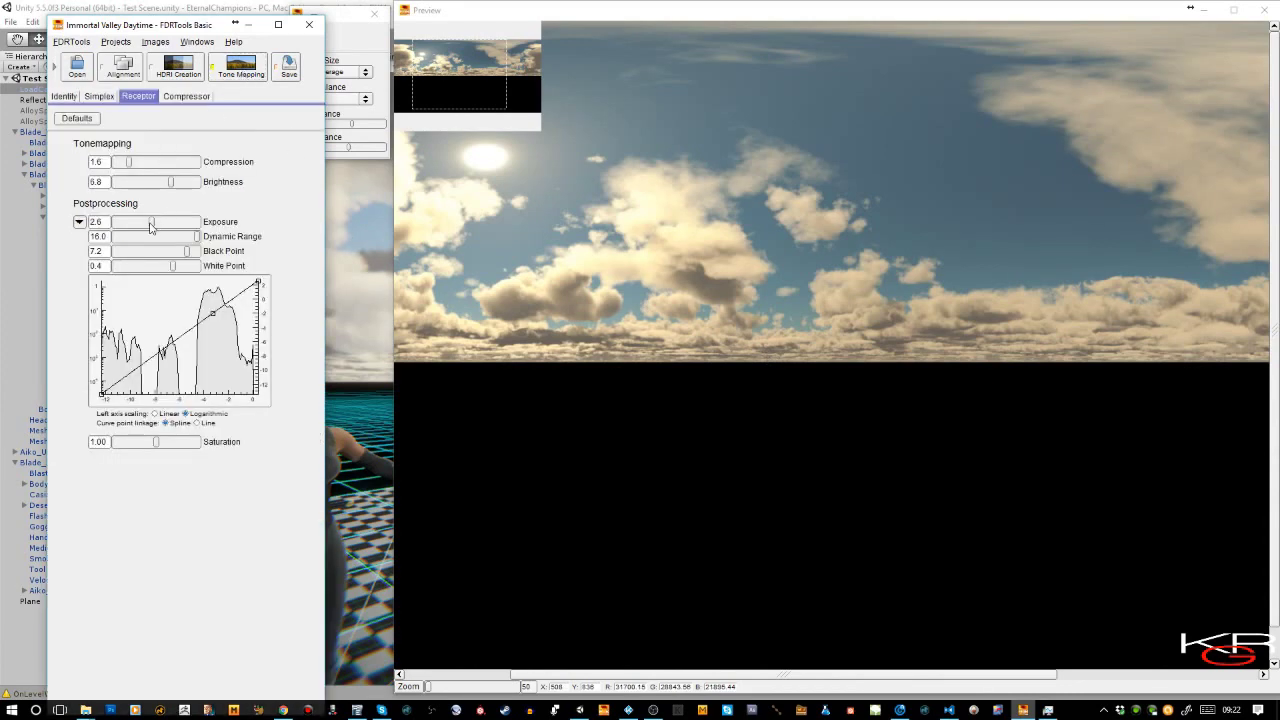
left_click_drag(150, 227, 156, 228)
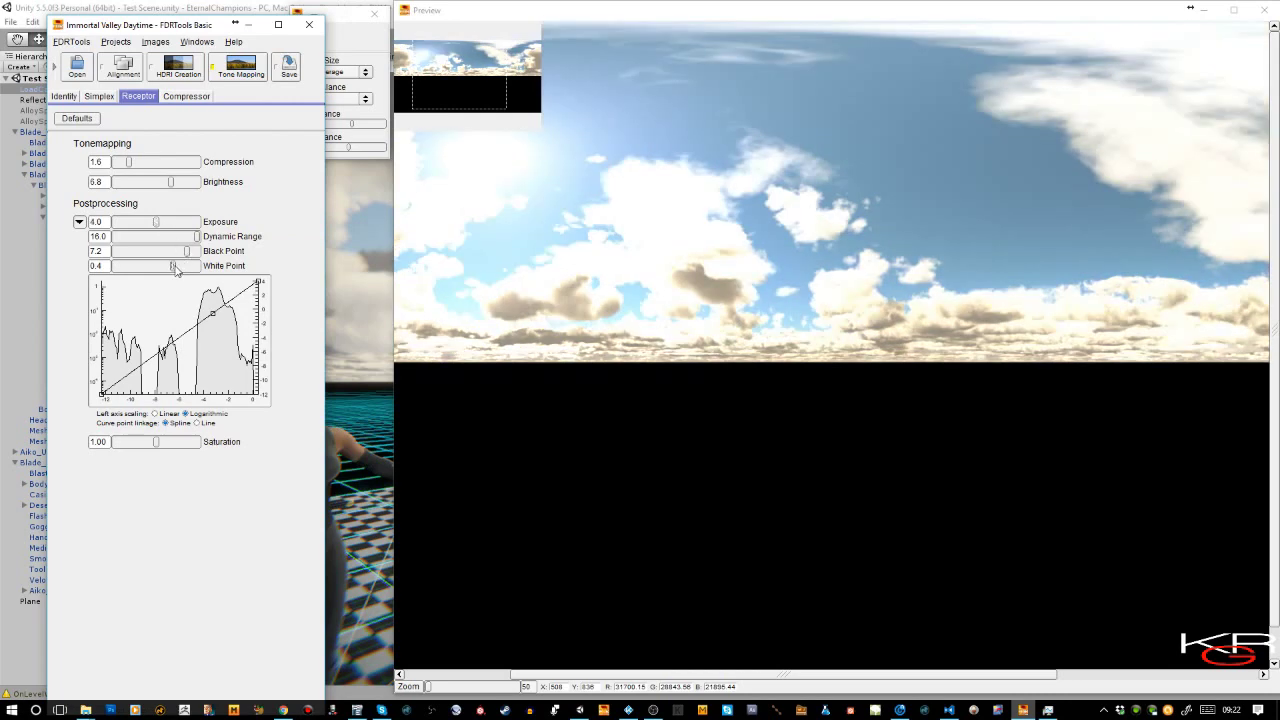
left_click_drag(177, 268, 177, 270)
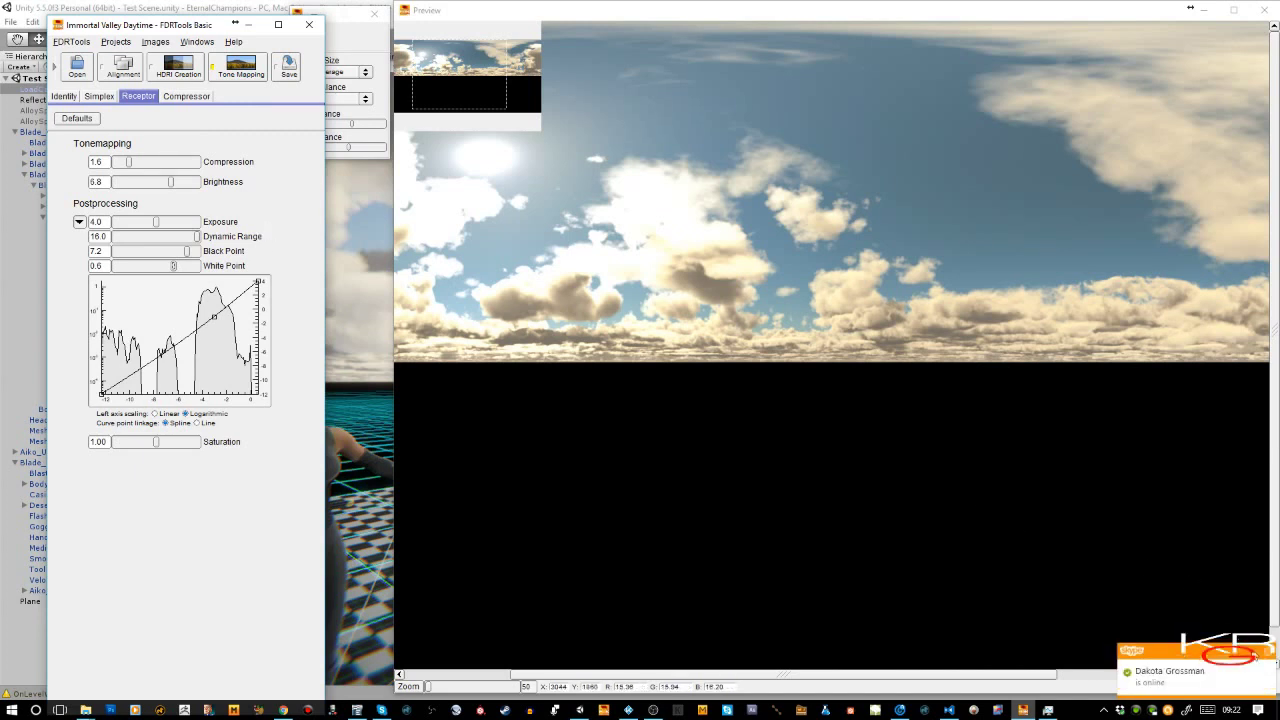
left_click(1270, 652)
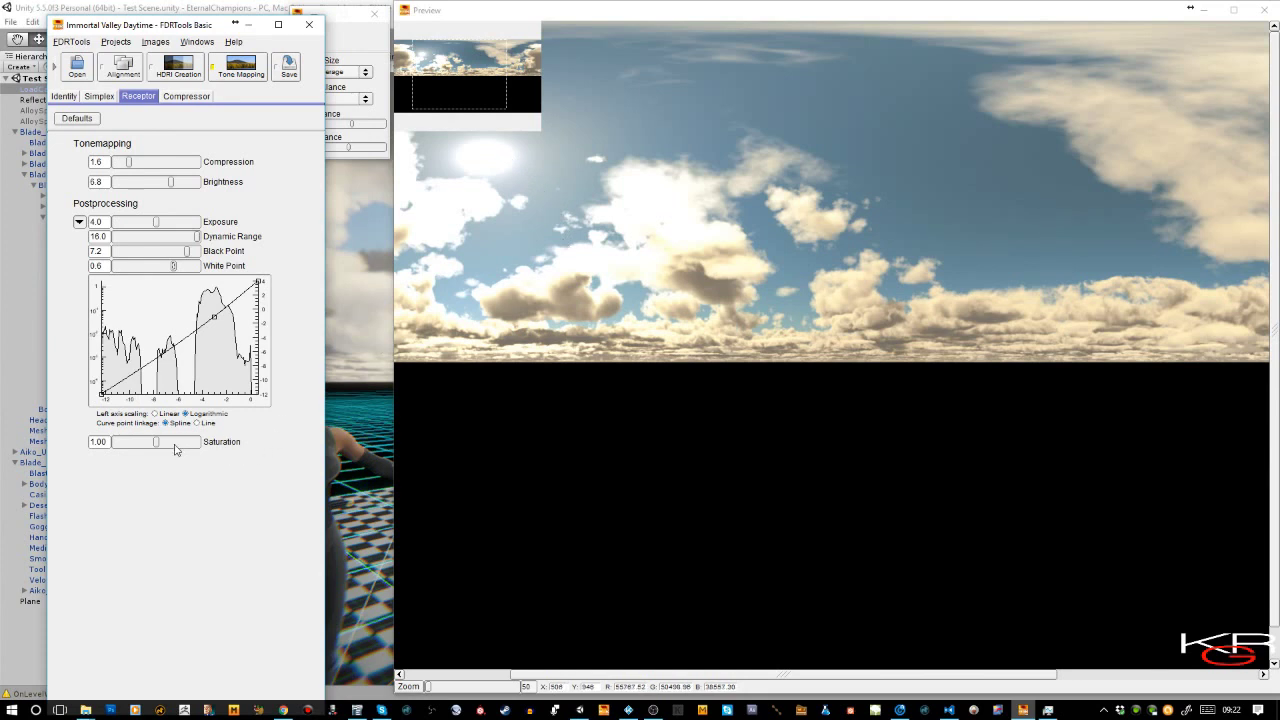
left_click_drag(163, 448, 172, 449)
Save the tone-mapped panorama as an OpenEXR image and return to the Unity editor.
left_click(288, 66)
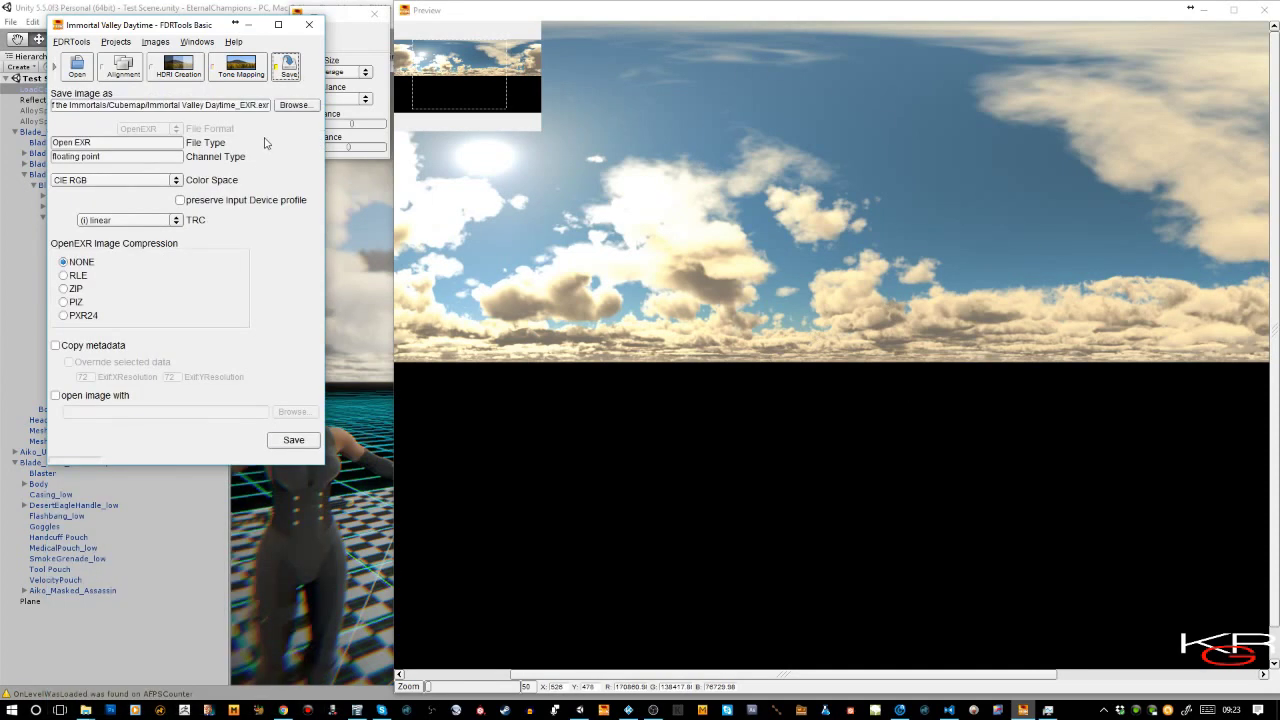
left_click(294, 441)
left_click(580, 710)
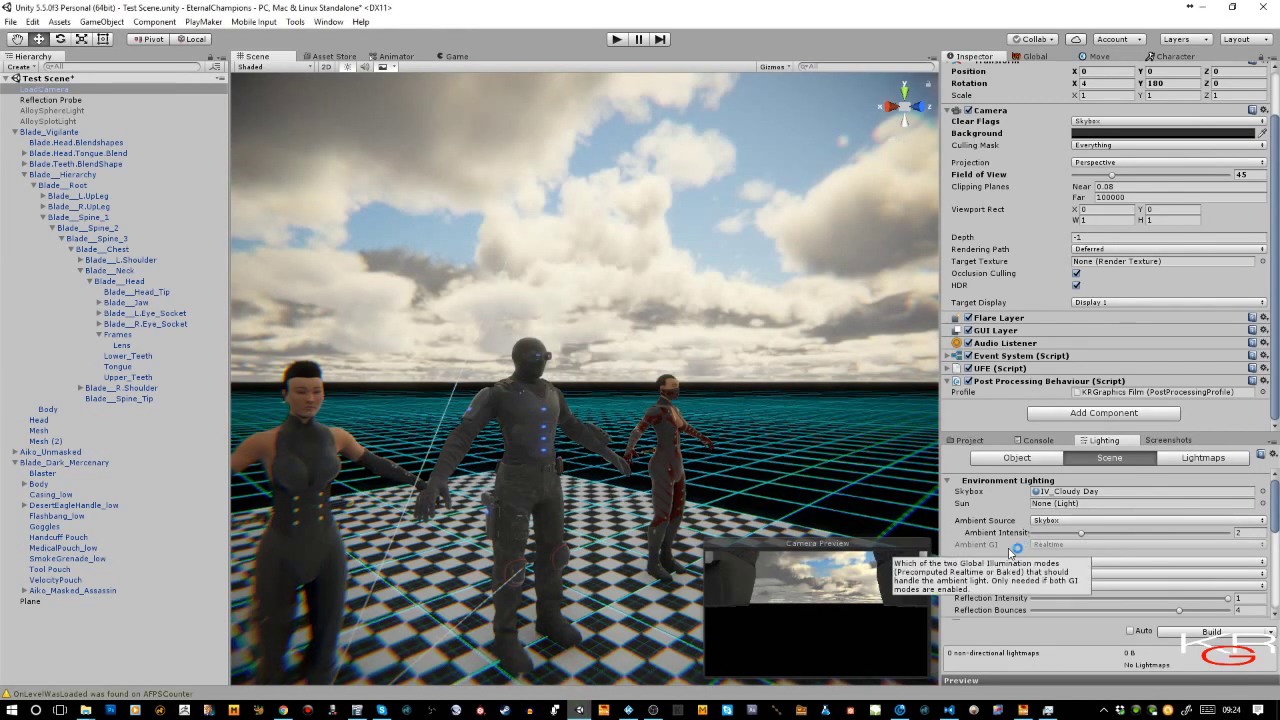
Set the Lighting window's Ambient Intensity to 3 and check the brighter characters.
left_click(1249, 533)
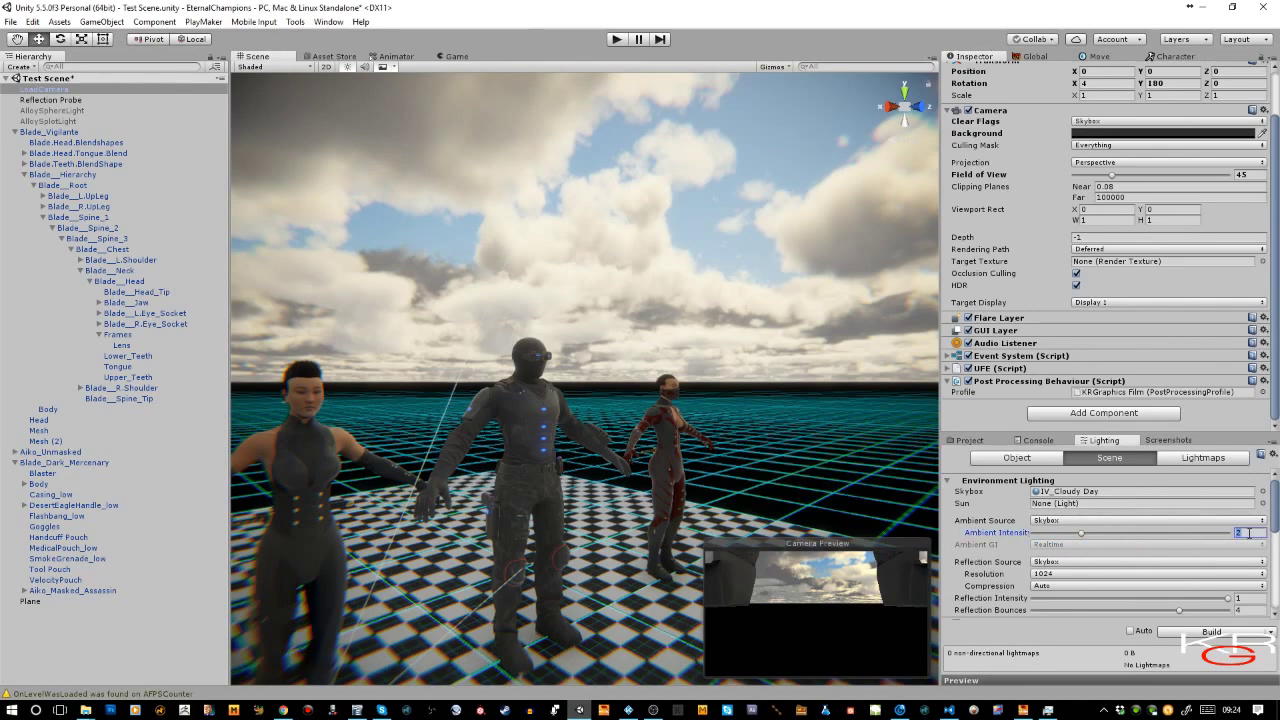
type("3")
key("Return")
left_click_drag(620, 444, 650, 432, "alt")
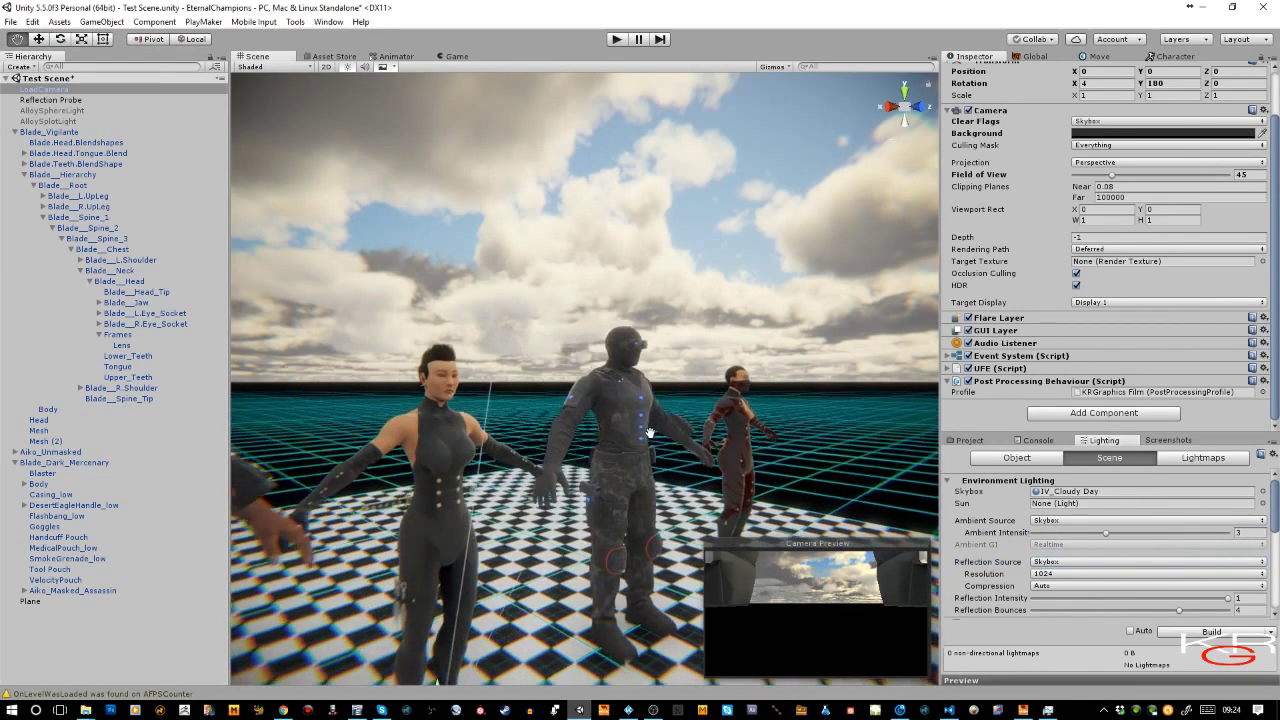
scroll(650, 432, "up", 5)
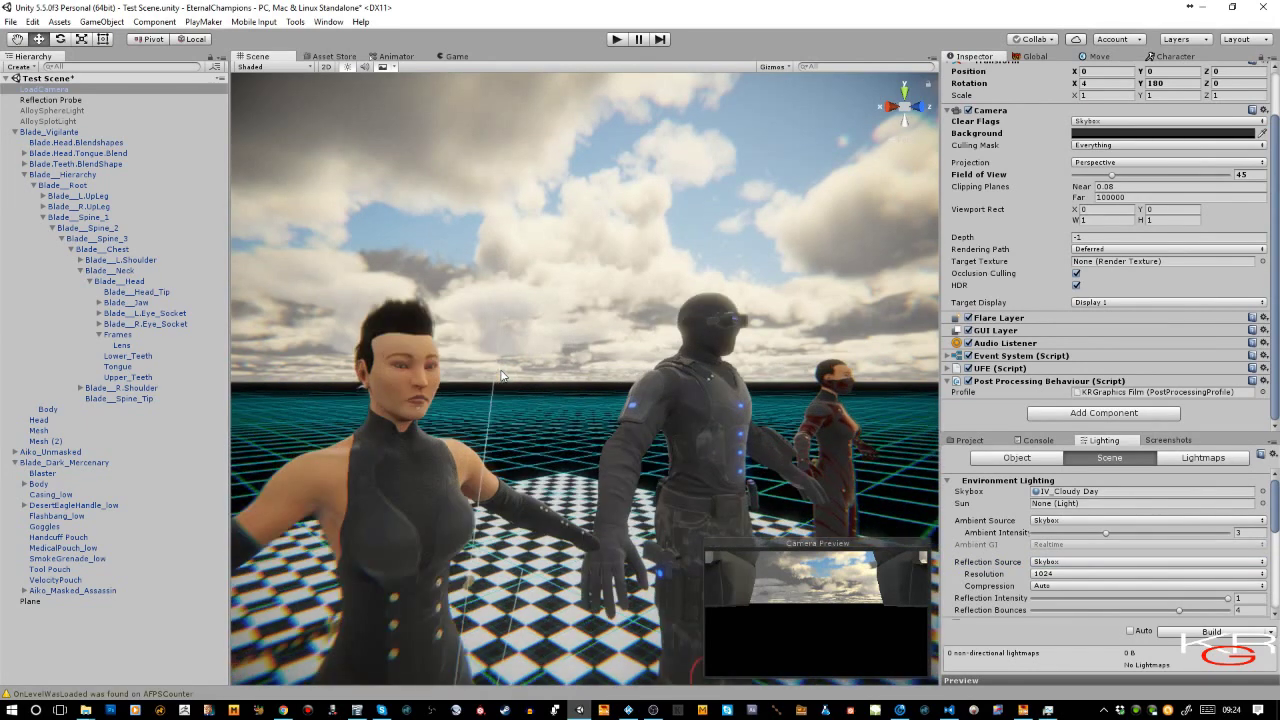
left_click_drag(597, 429, 560, 425, "alt")
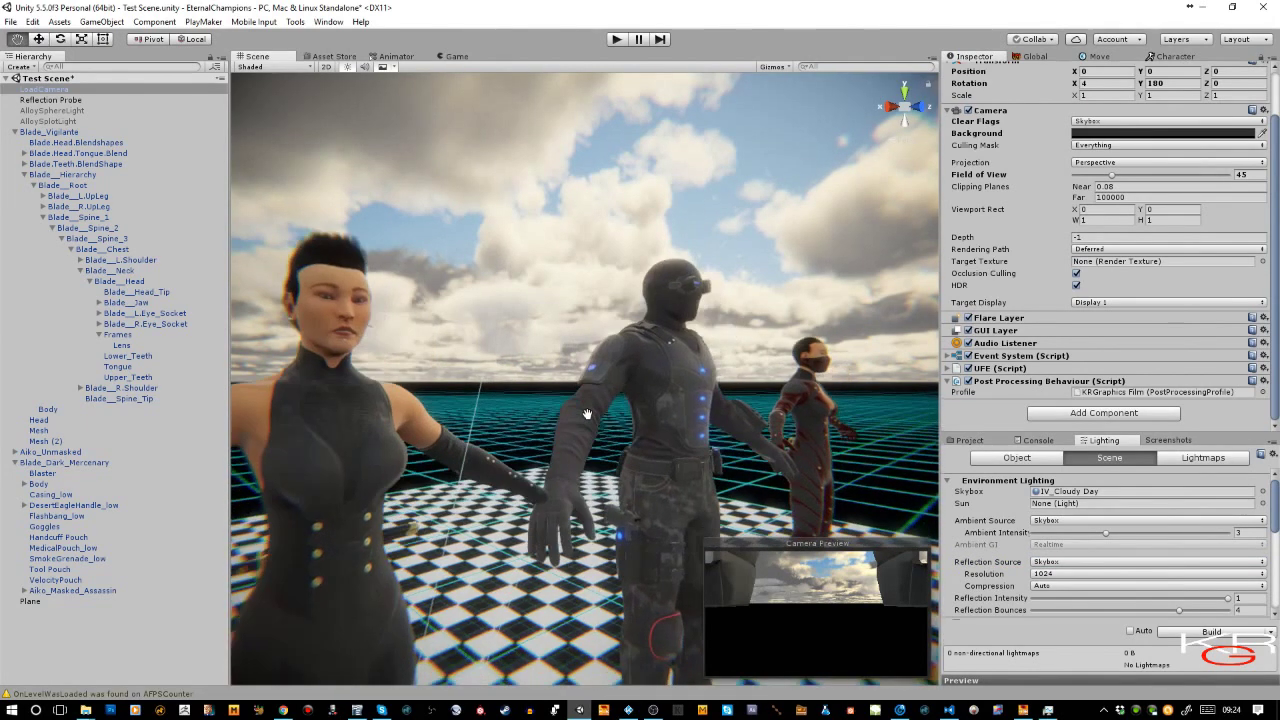
Frame the Reflection Probe, then deselect it and turn the view toward the woman.
double_click(58, 100)
scroll(1140, 193, "down", 3)
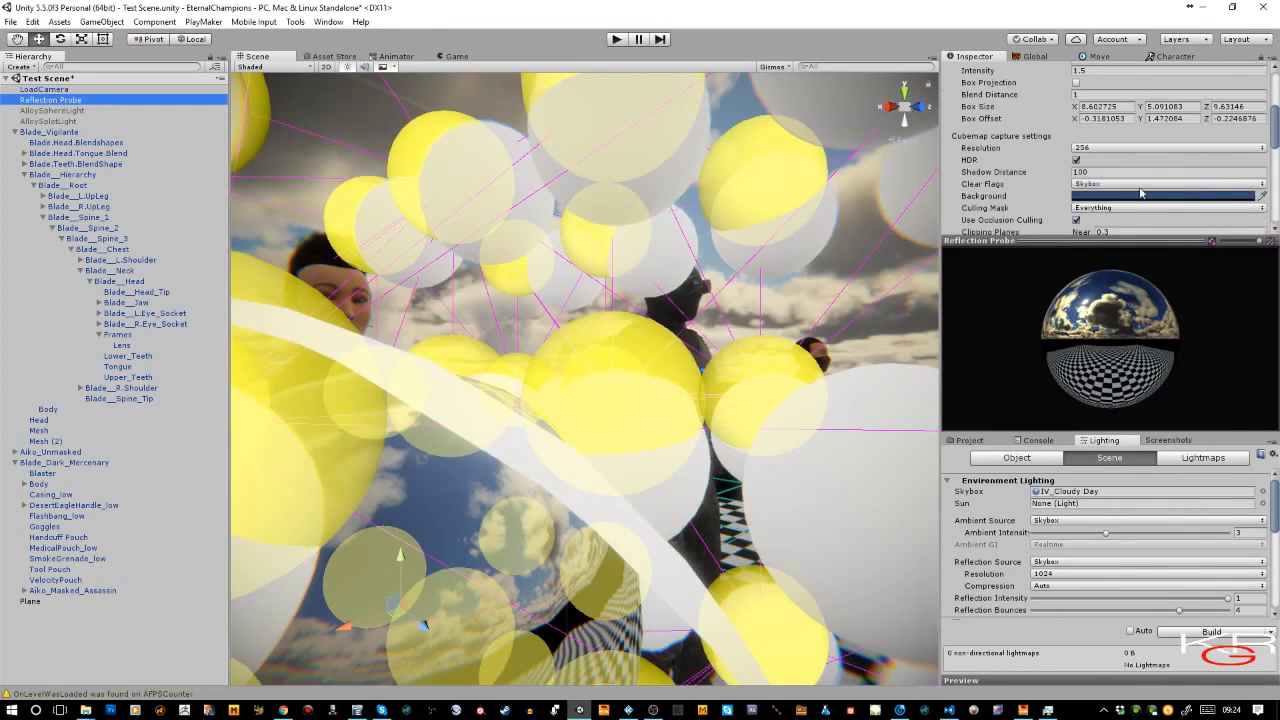
scroll(1140, 193, "down", 5)
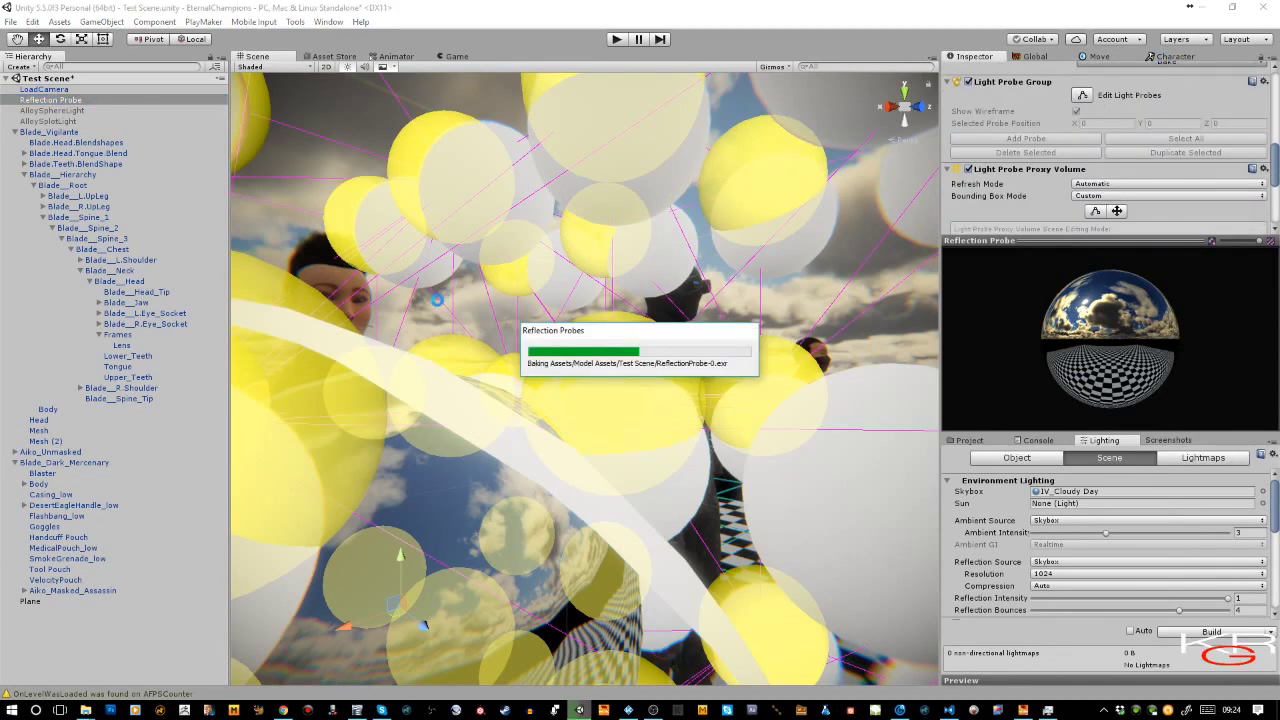
left_click(766, 304)
left_click_drag(802, 316, 682, 352, "alt")
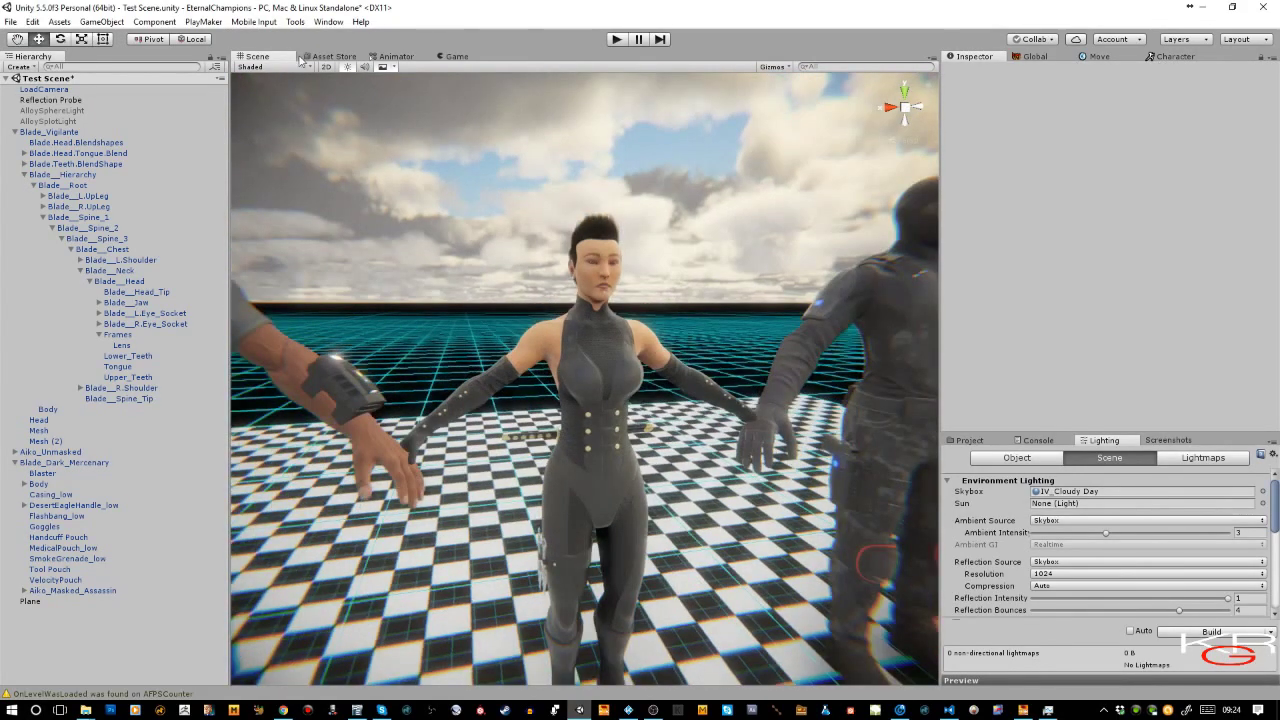
right_click(283, 60)
left_click(297, 65)
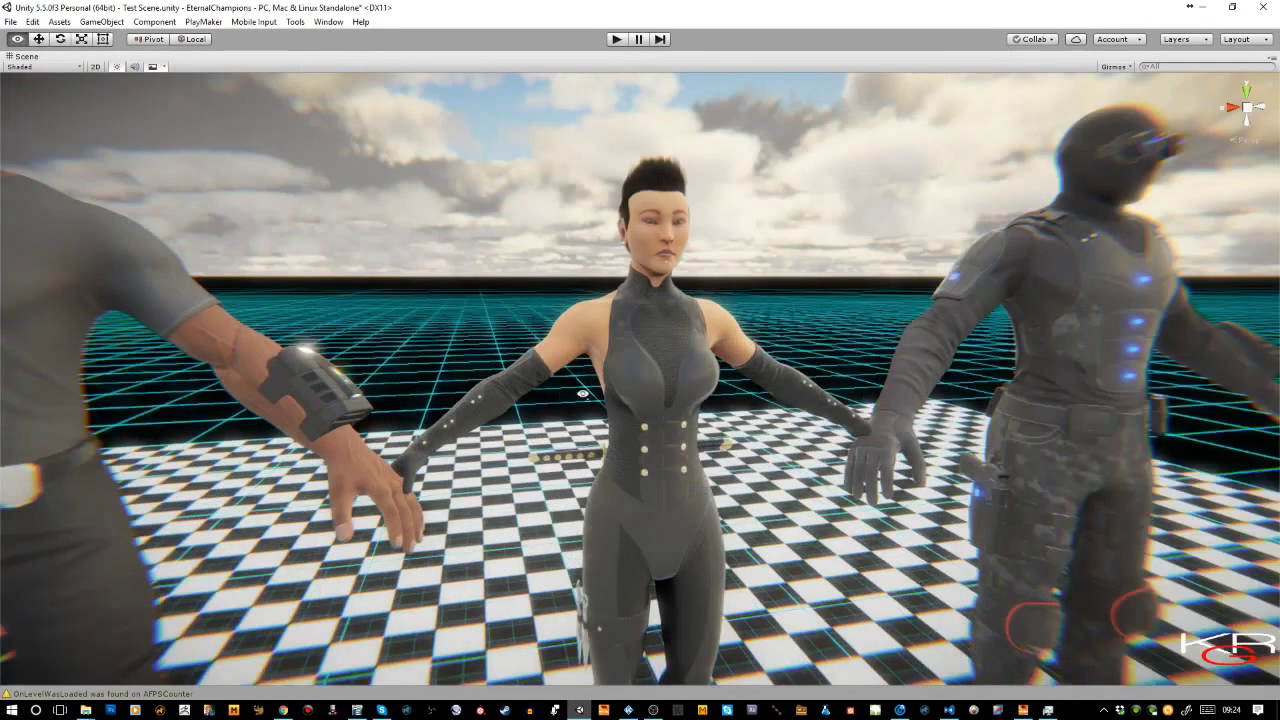
left_click_drag(584, 396, 776, 350, "alt")
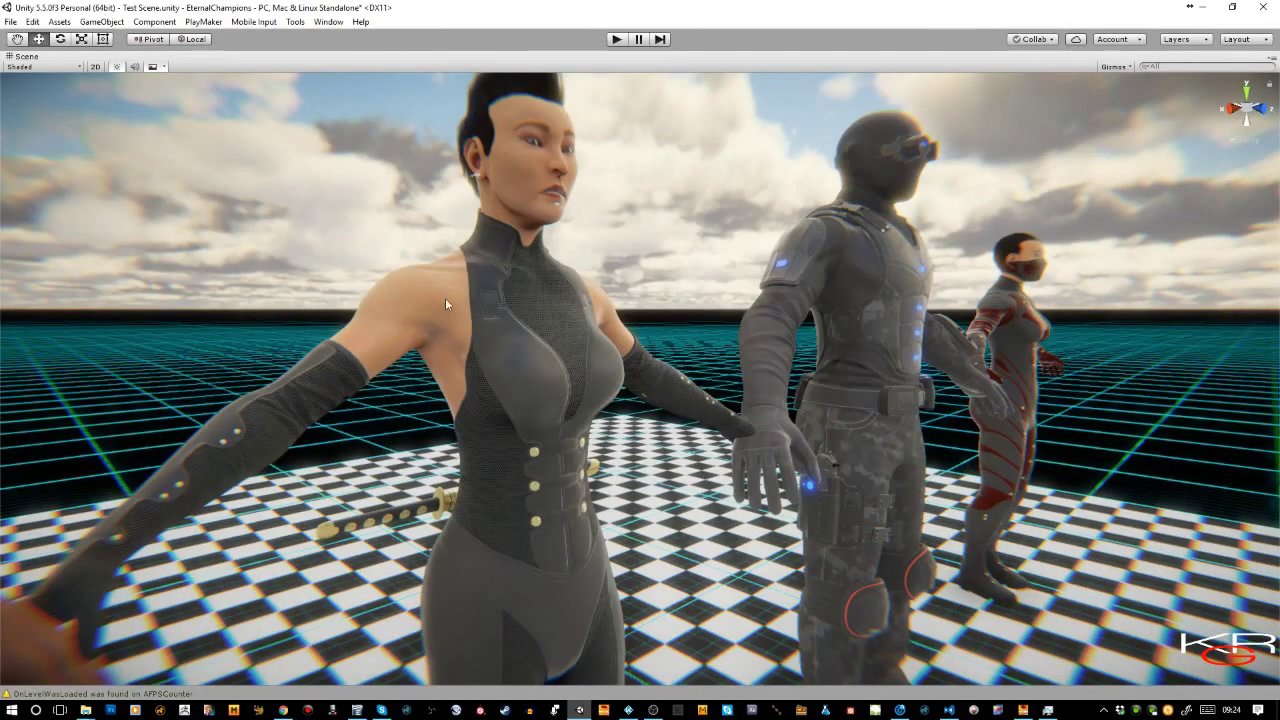
left_click_drag(790, 355, 695, 265, "alt")
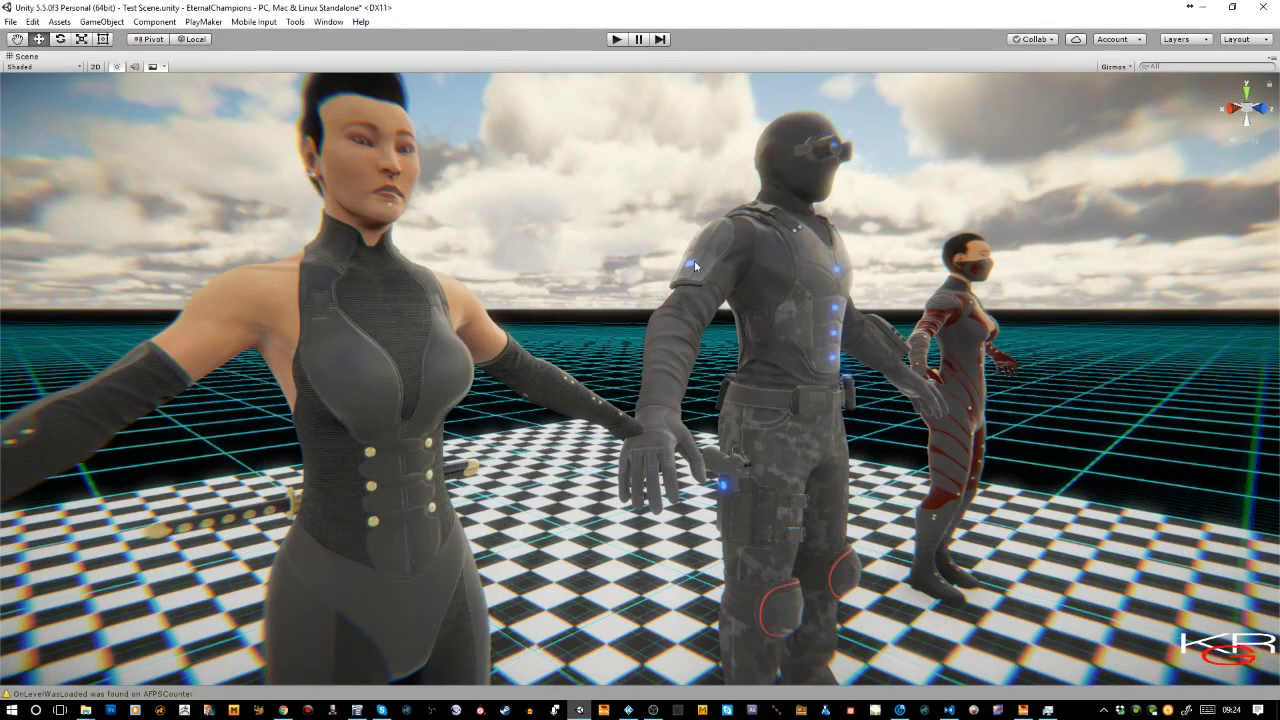
scroll(702, 394, "down", 2)
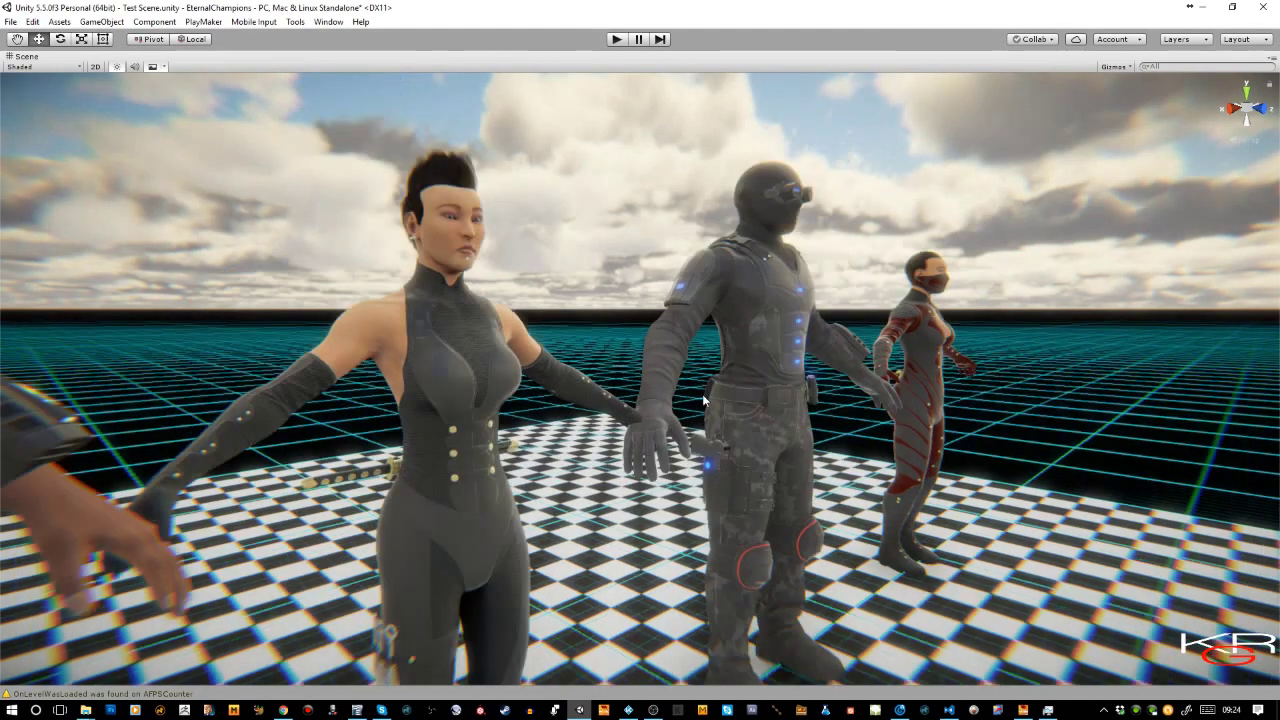
scroll(702, 394, "down", 2)
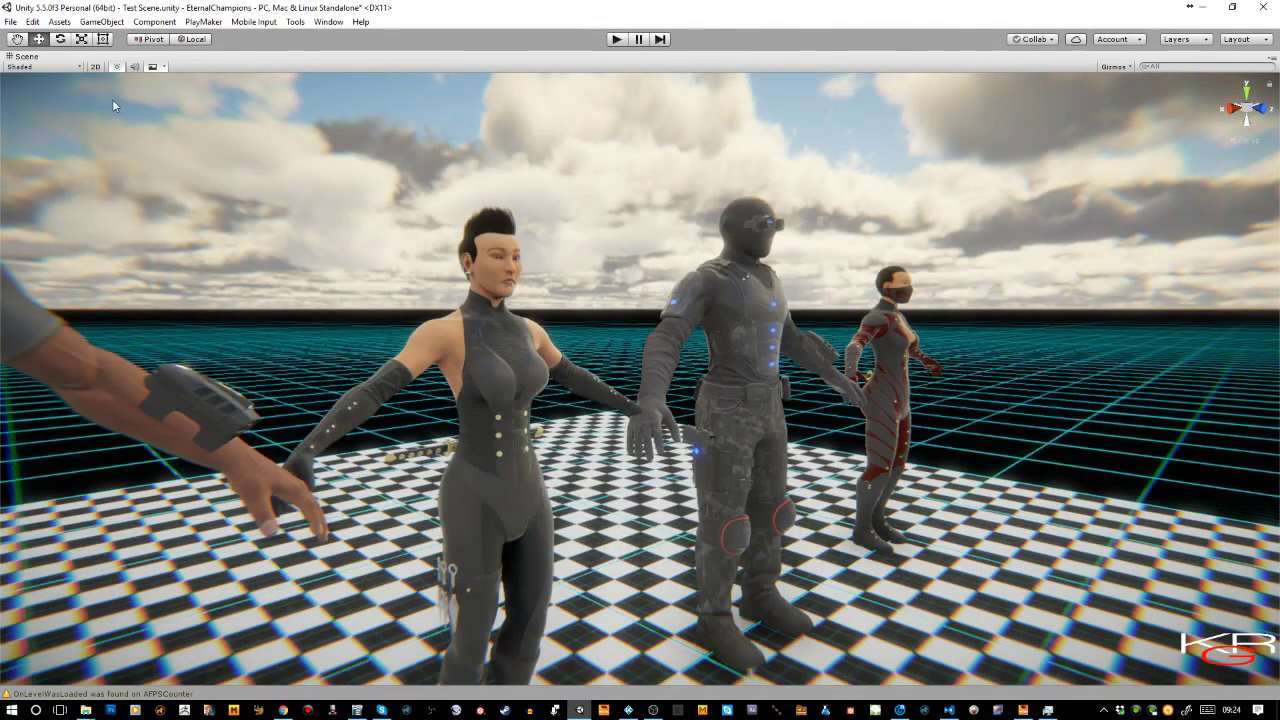
right_click(38, 57)
left_click(60, 64)
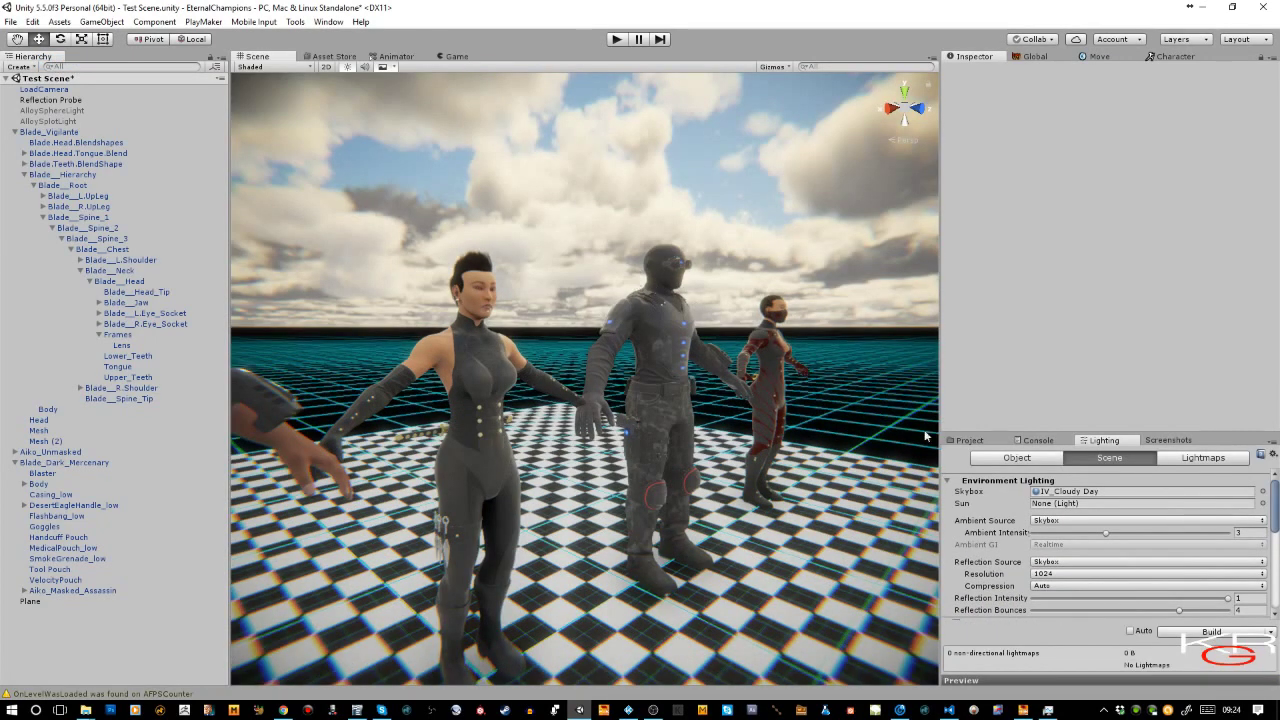
Assign the new HDR EXR cubemap to the IV_Cloudy Day skybox material's Cubemap slot.
left_click(975, 441)
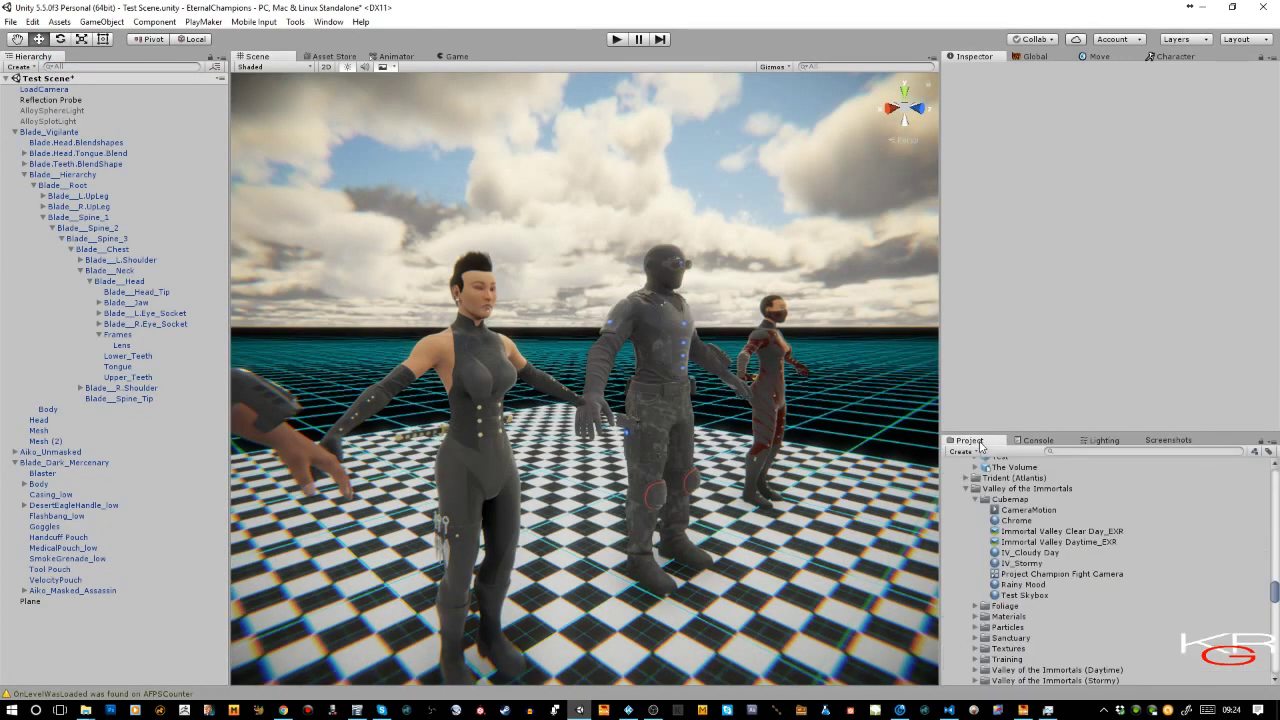
left_click(1031, 553)
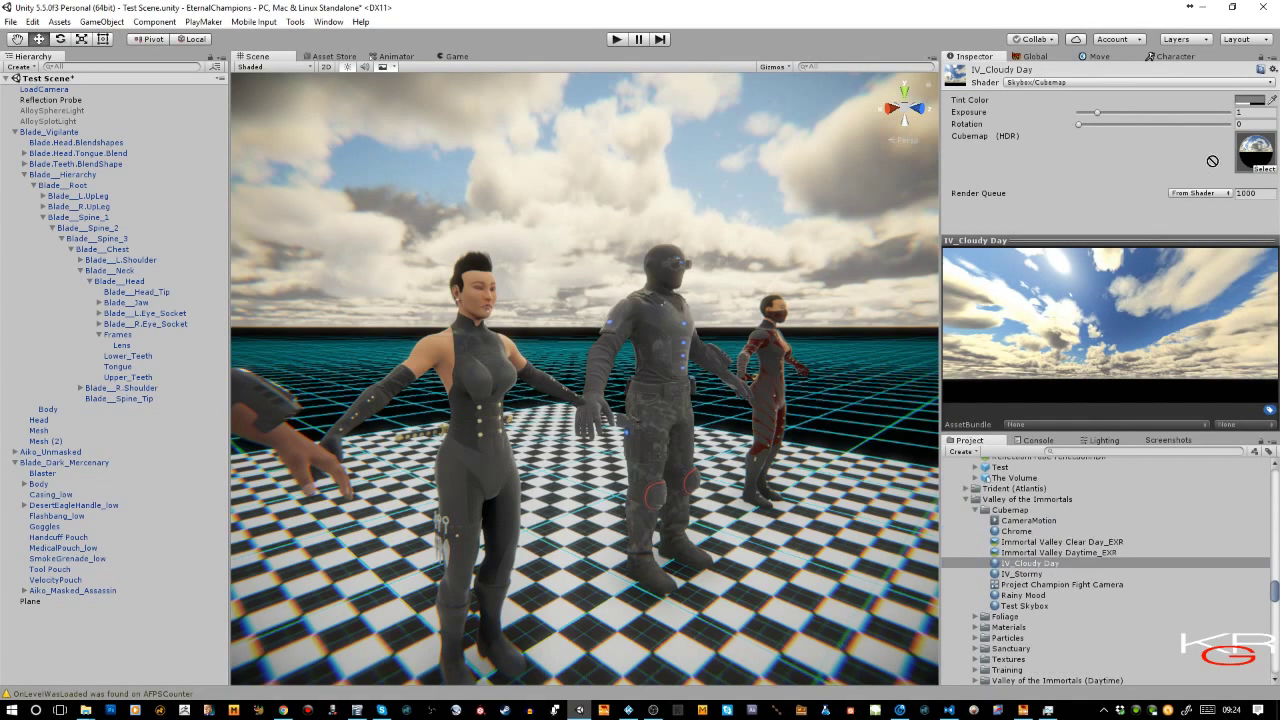
left_click_drag(1258, 155, 1258, 155)
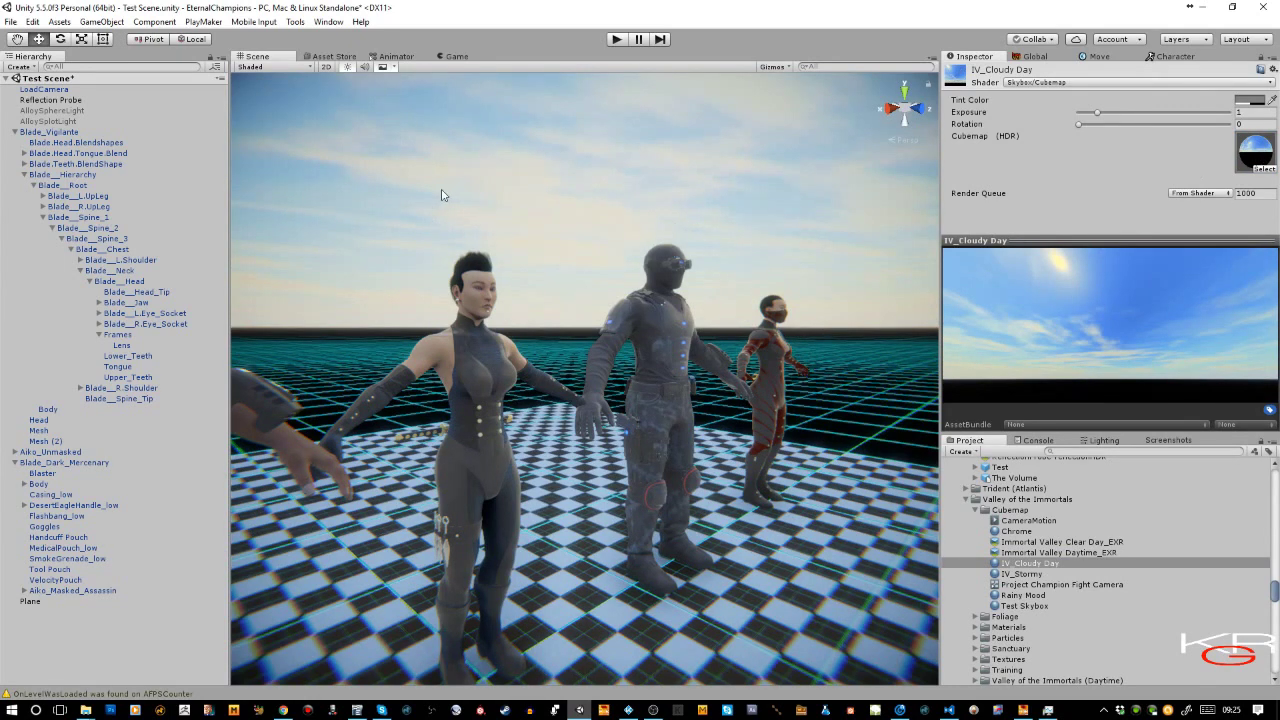
Rebake the Reflection Probe with the new sky and start a full lighting Build.
left_click(68, 101)
key("f")
scroll(1087, 192, "down", 10)
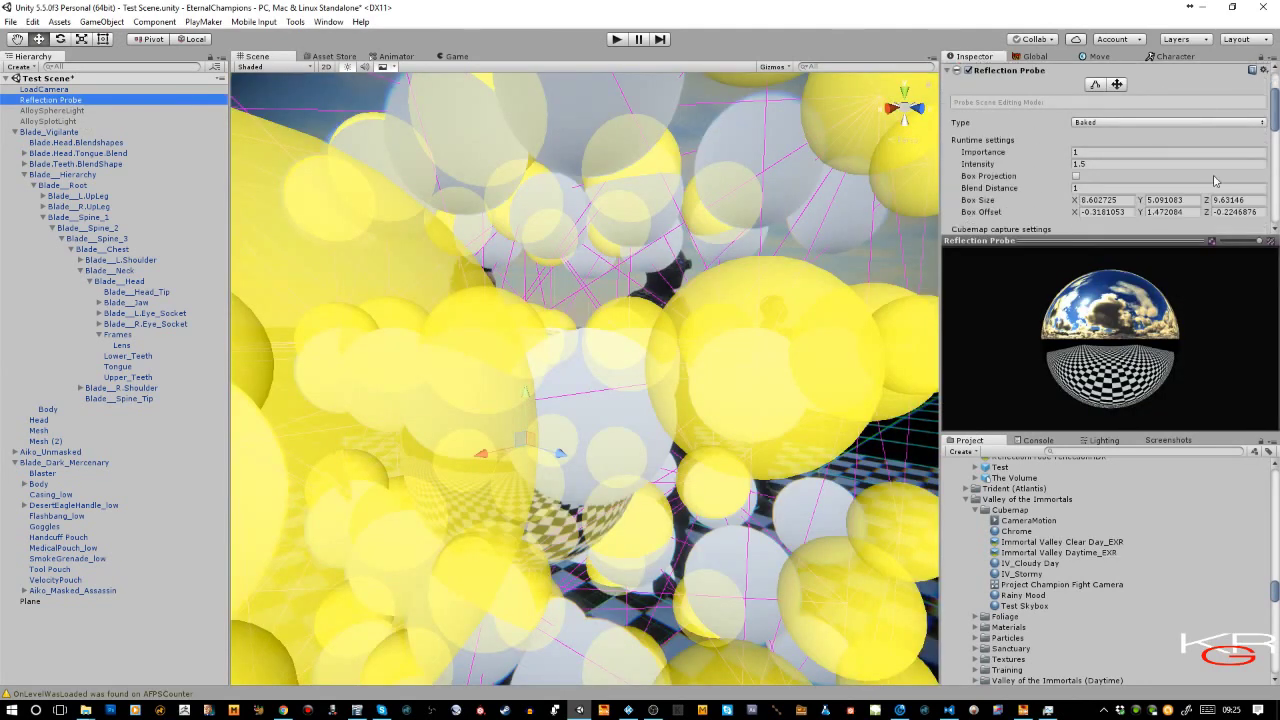
left_click(1165, 116)
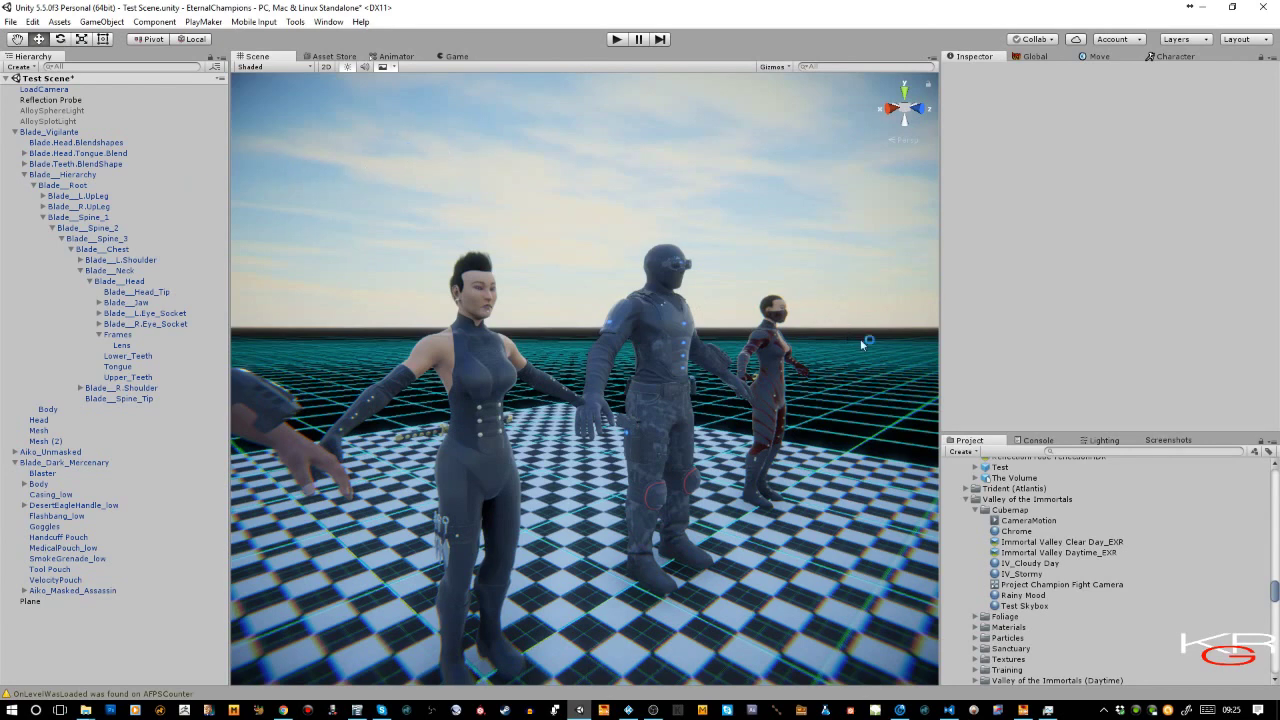
left_click(1105, 441)
left_click(1195, 632)
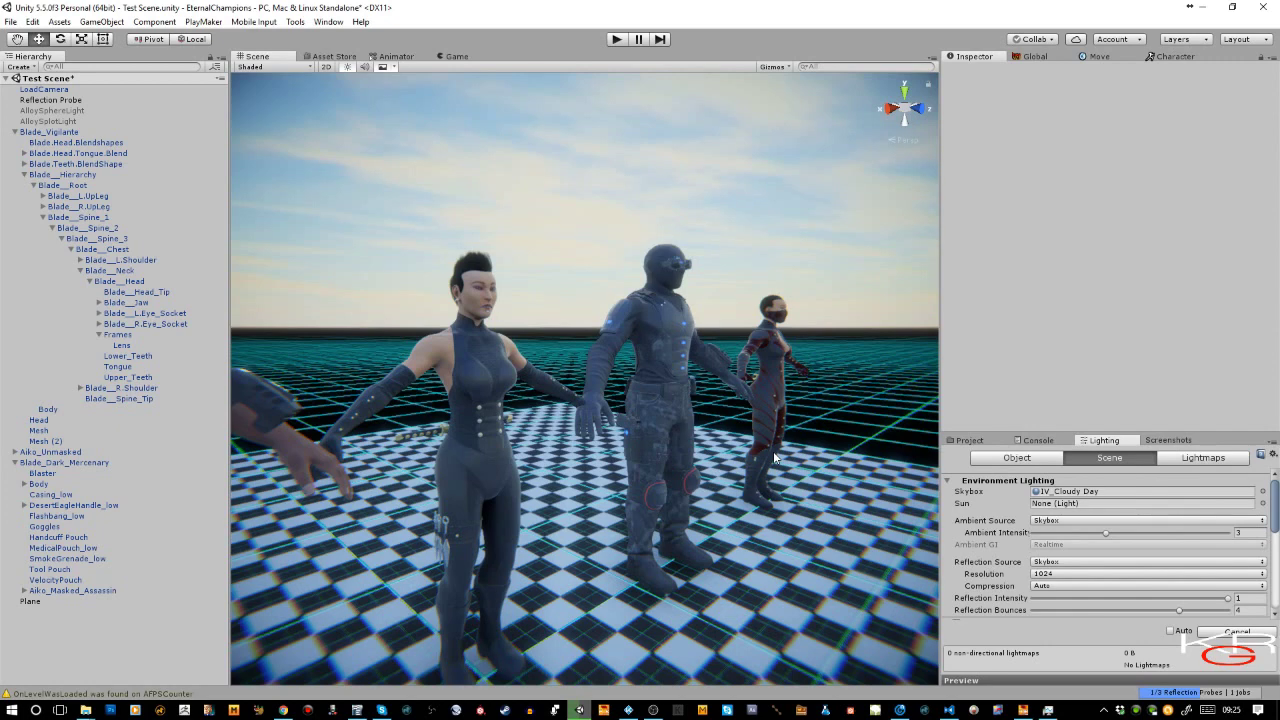
right_click_drag(773, 451, 691, 191)
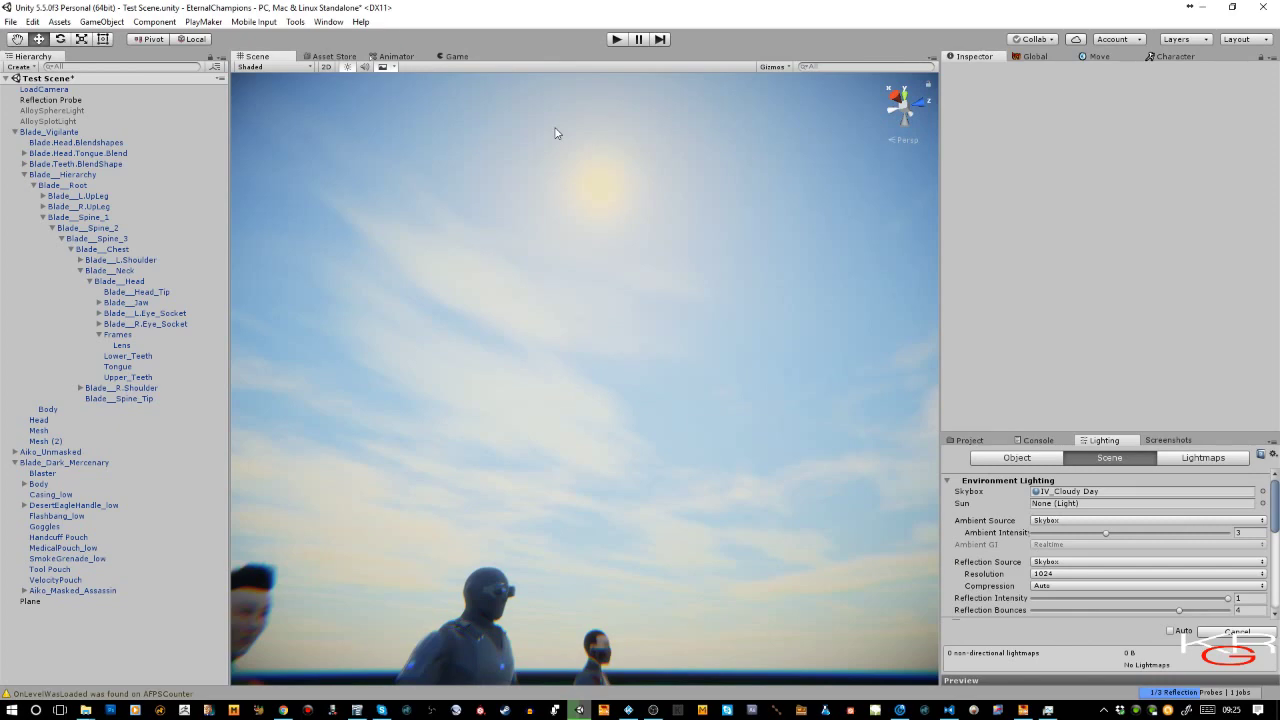
right_click_drag(556, 132, 556, 365)
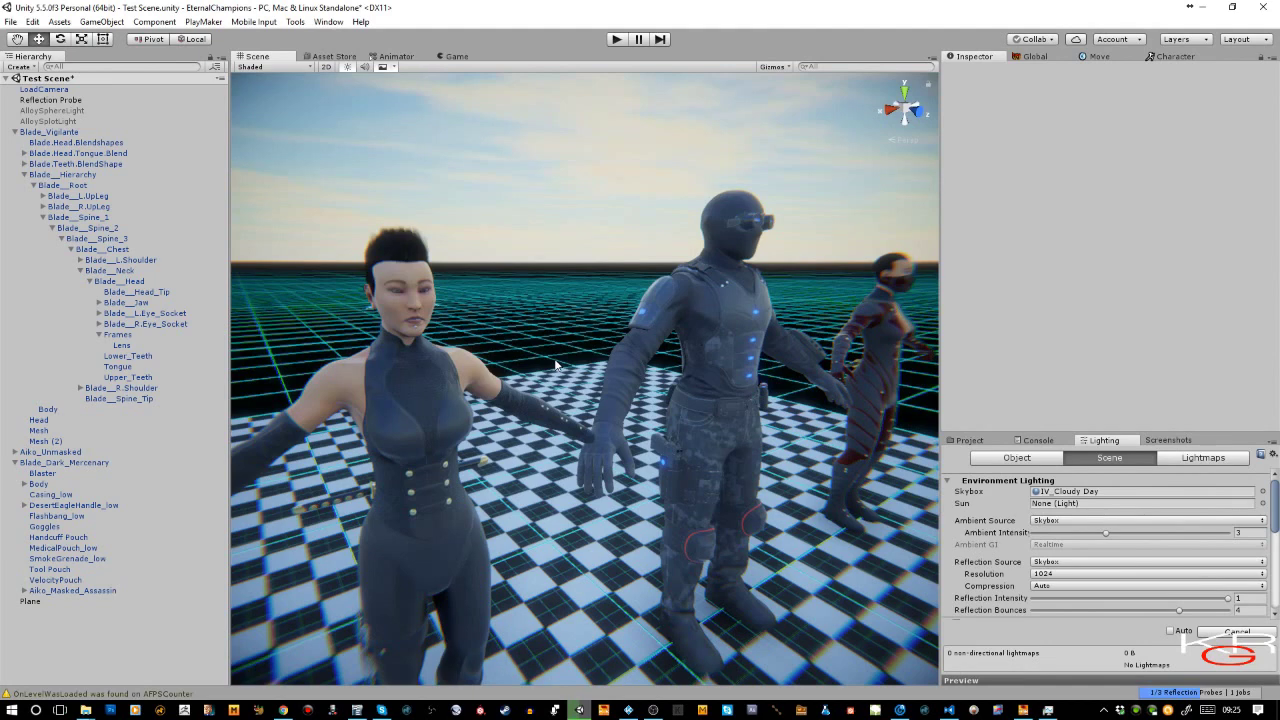
right_click_drag(556, 365, 620, 325)
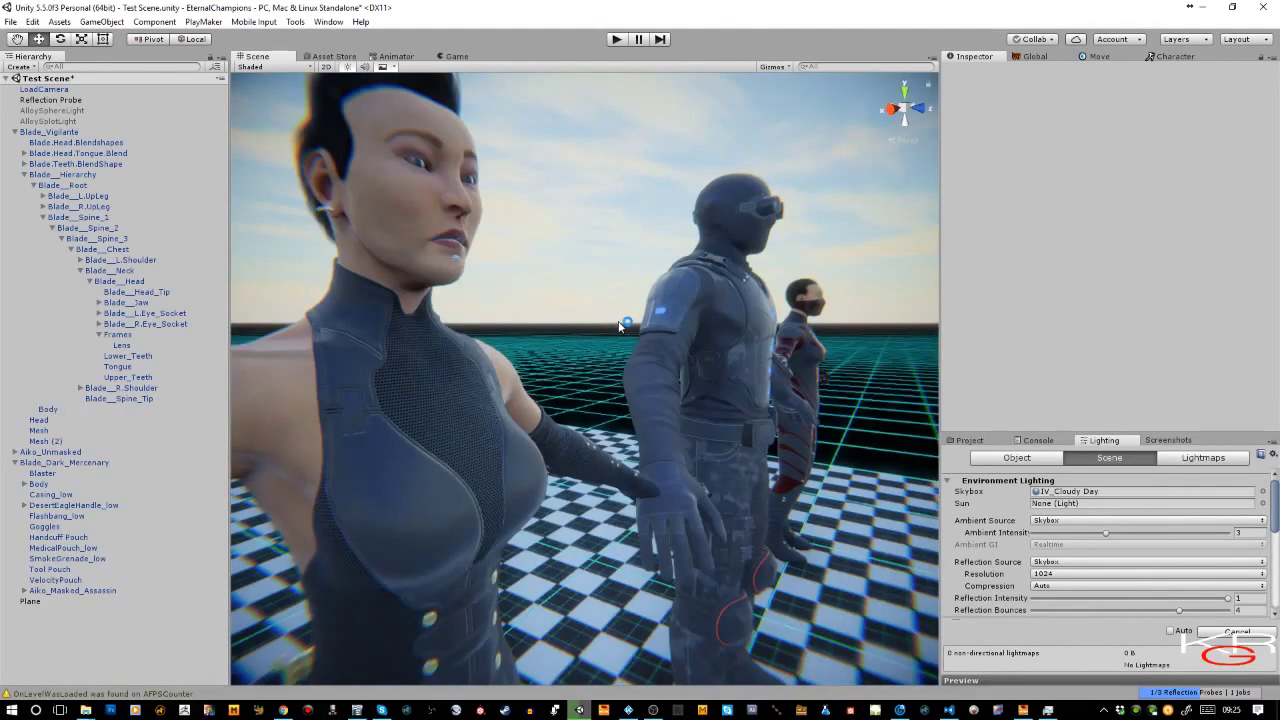